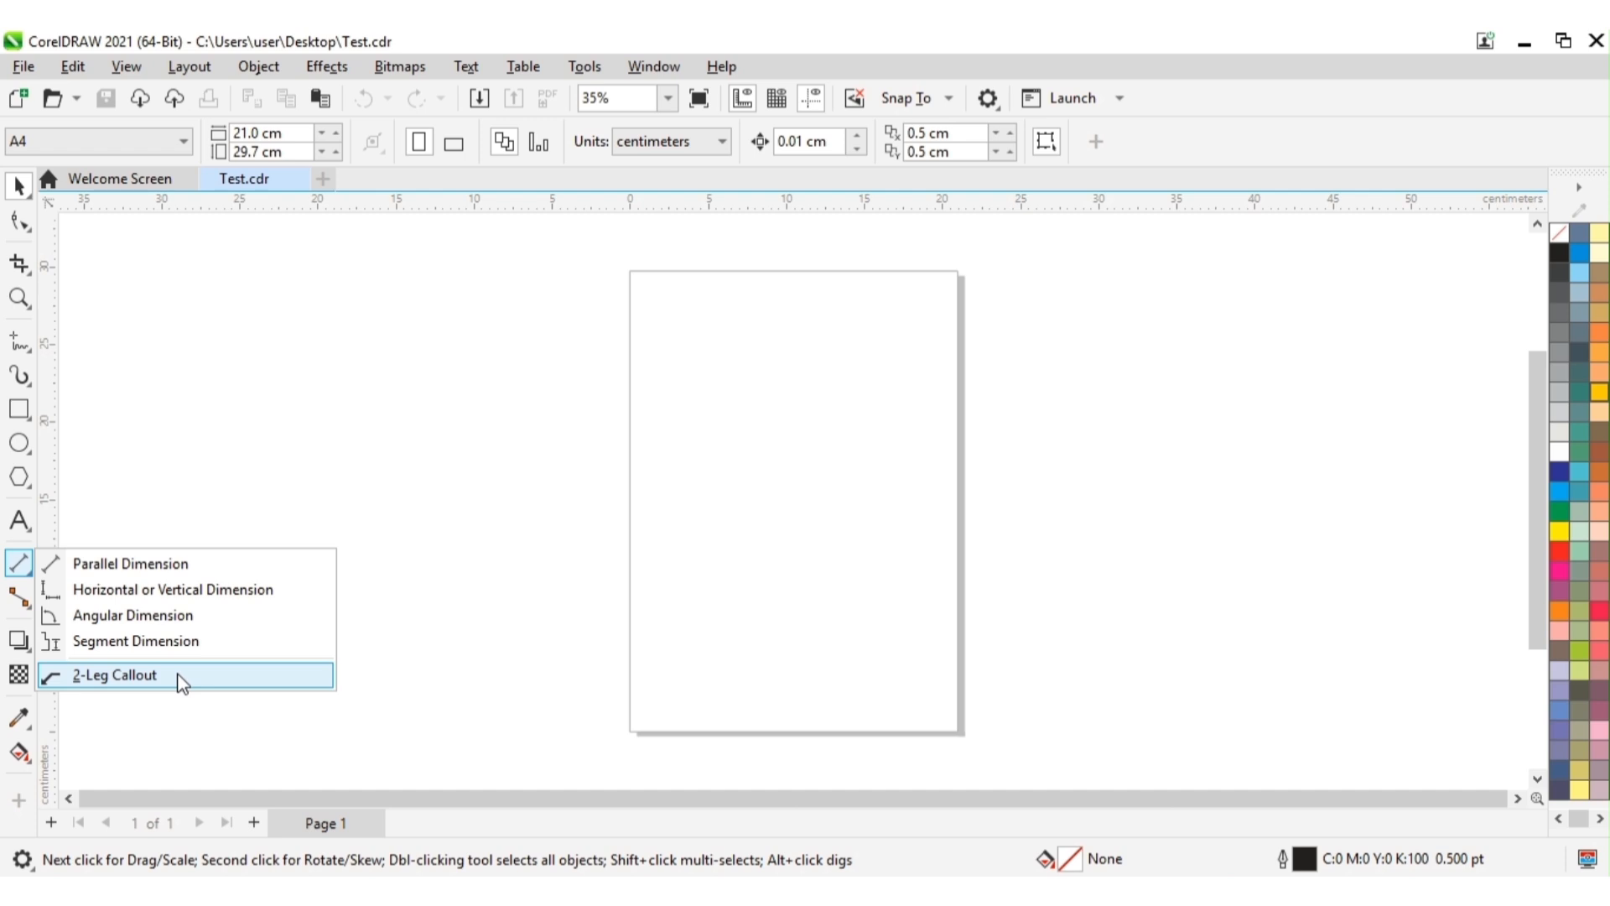
Step: Draw a closed four-sided kite shape about 16.3 by 16.2 cm with the 2-Point Line tool, overlapping the page's left edge
click(558, 535)
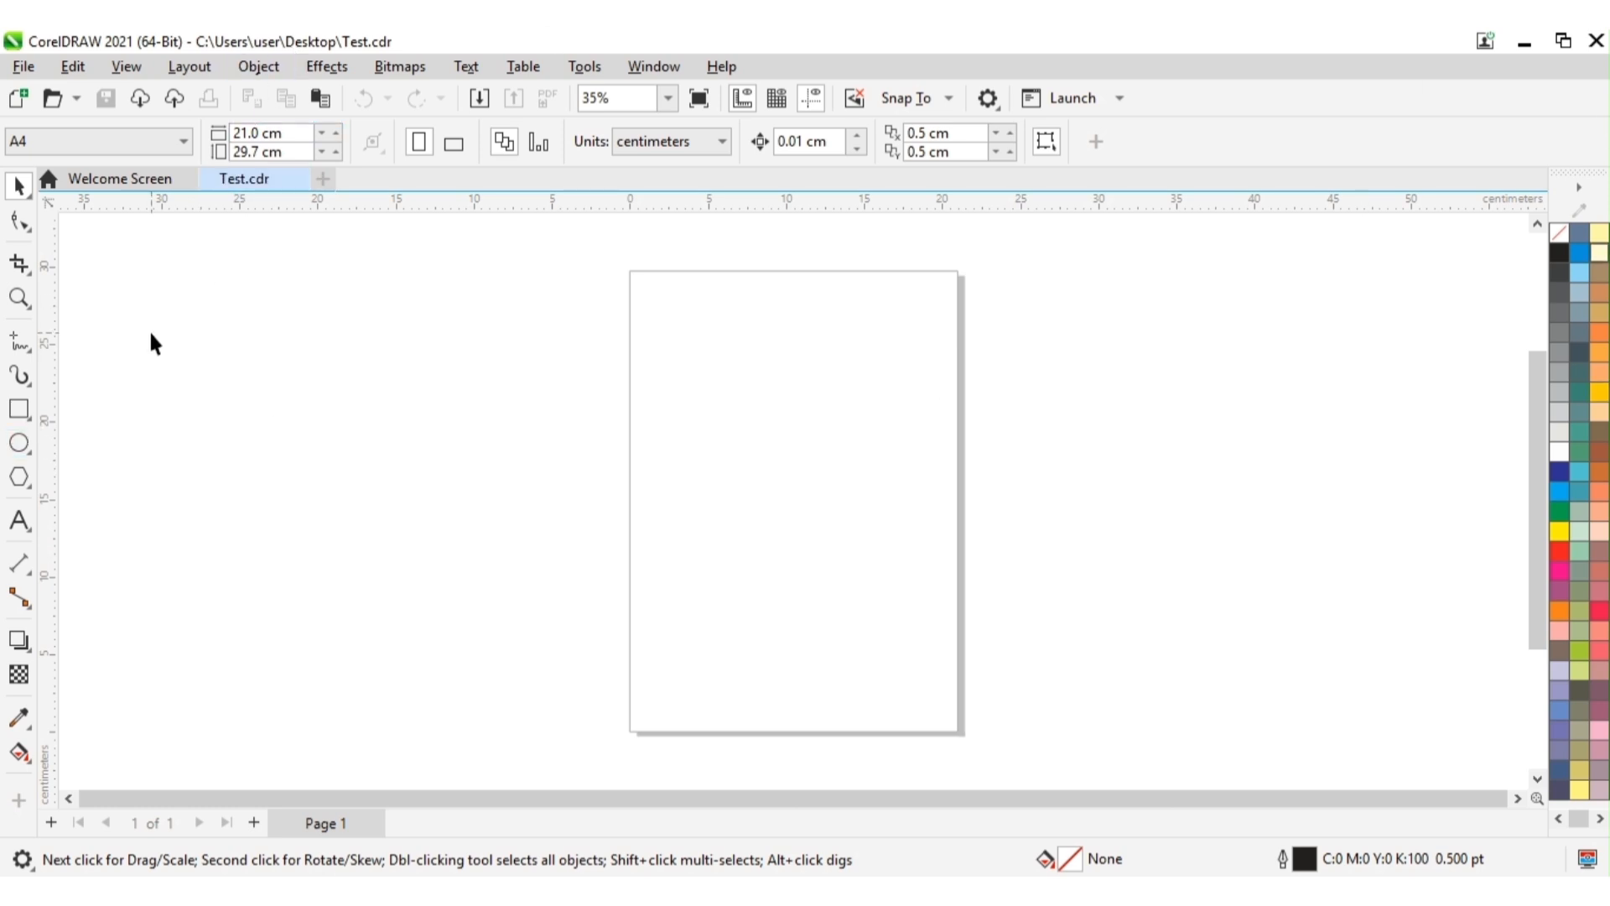
click(26, 345)
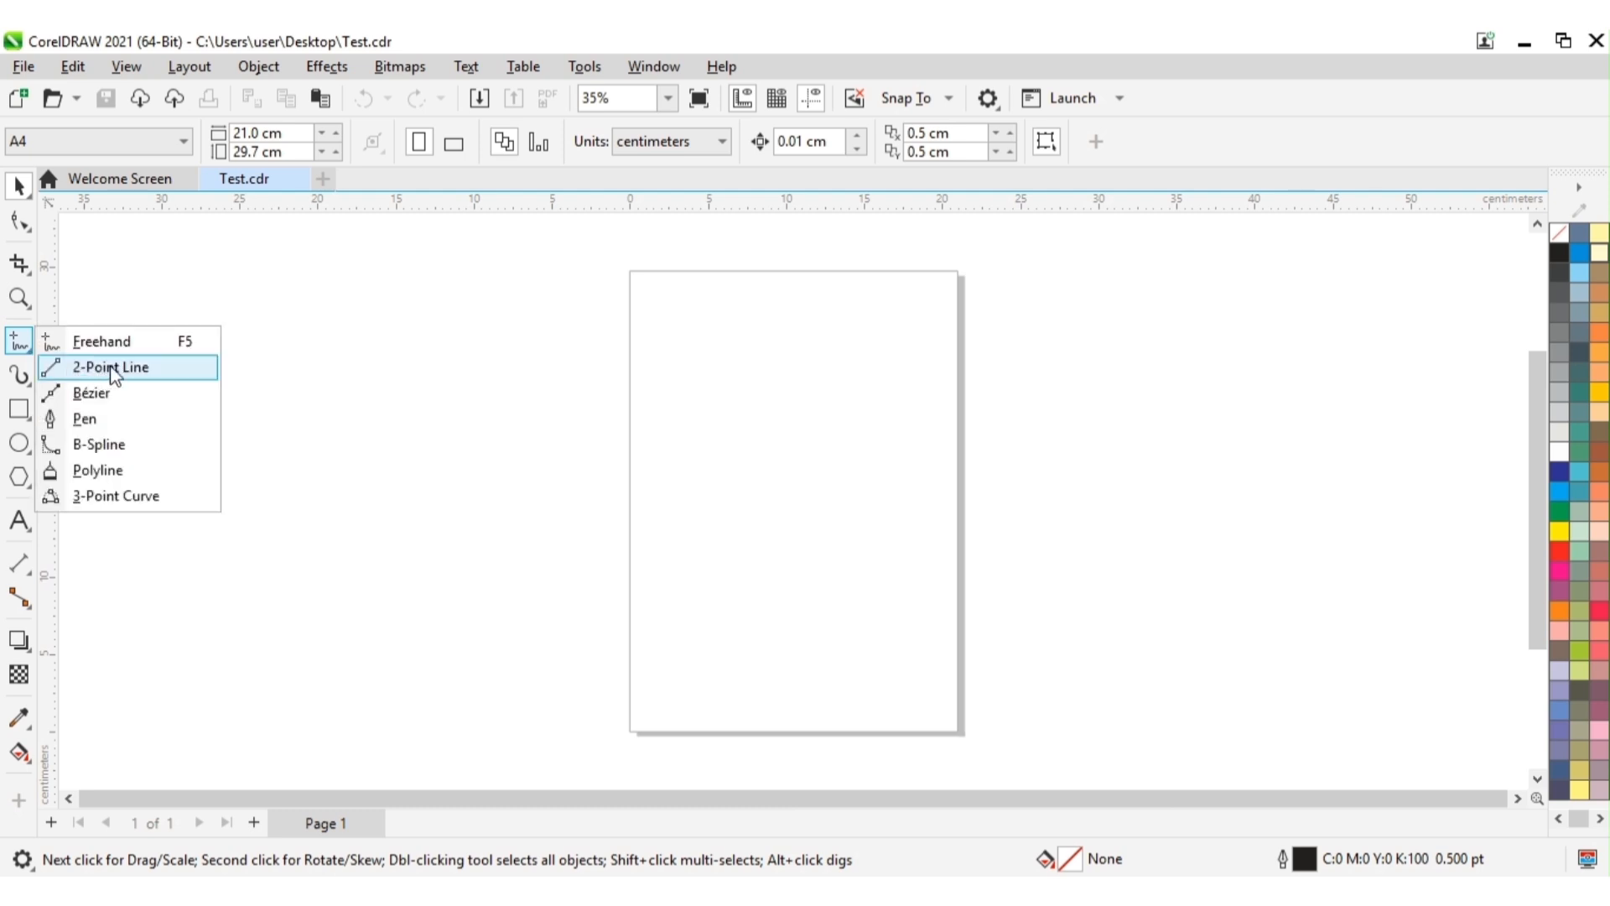
click(115, 375)
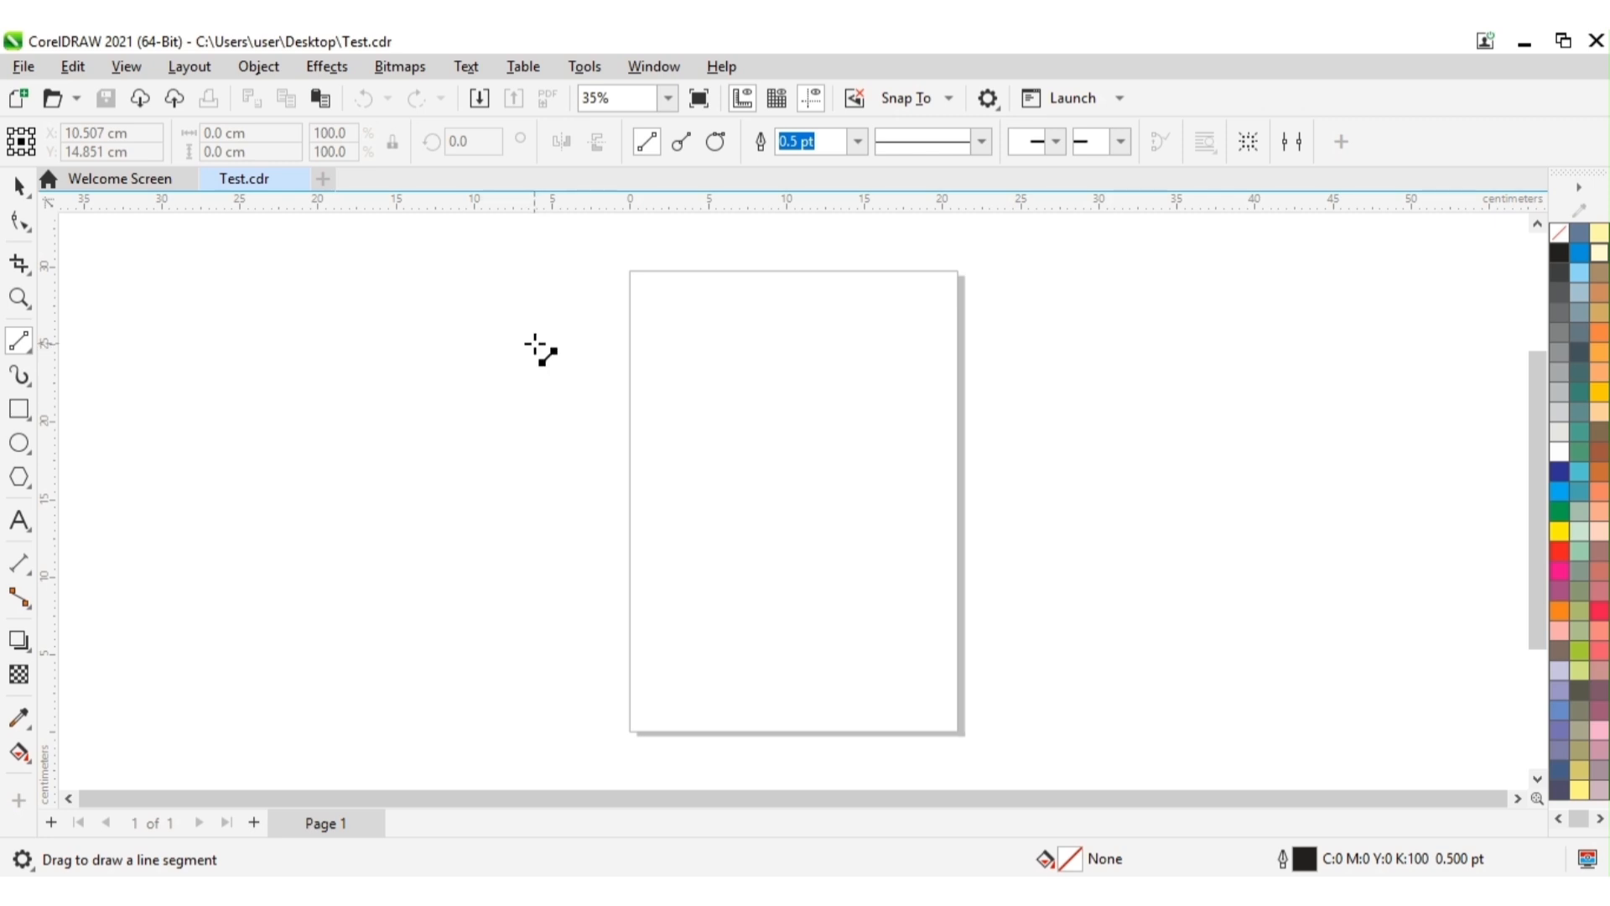
drag(535, 343, 679, 400)
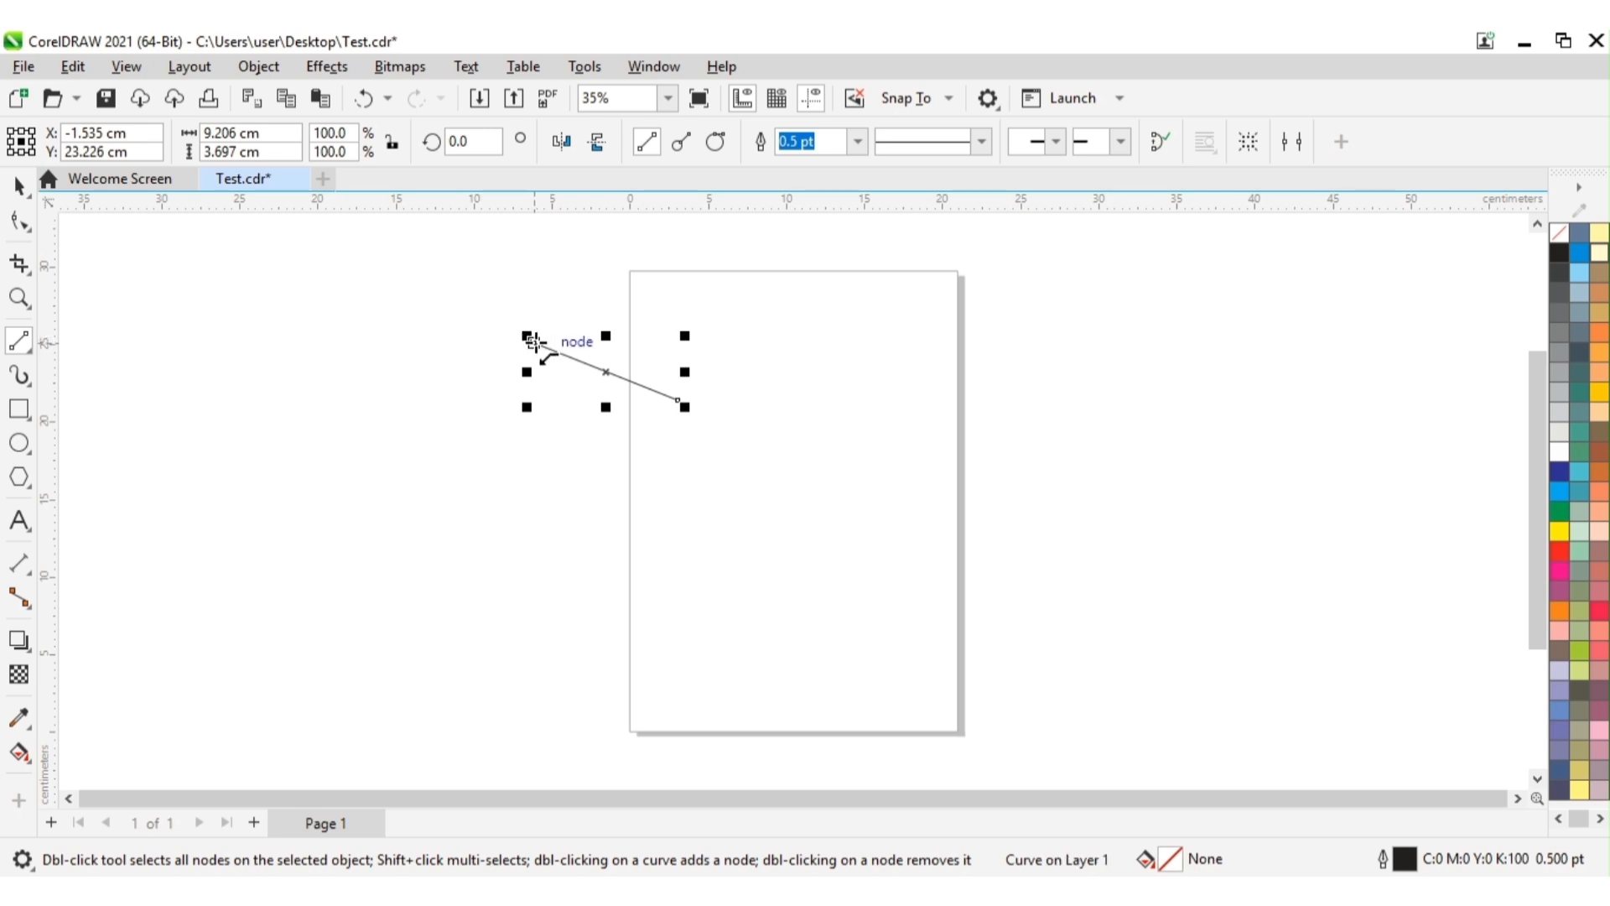
drag(534, 344, 423, 421)
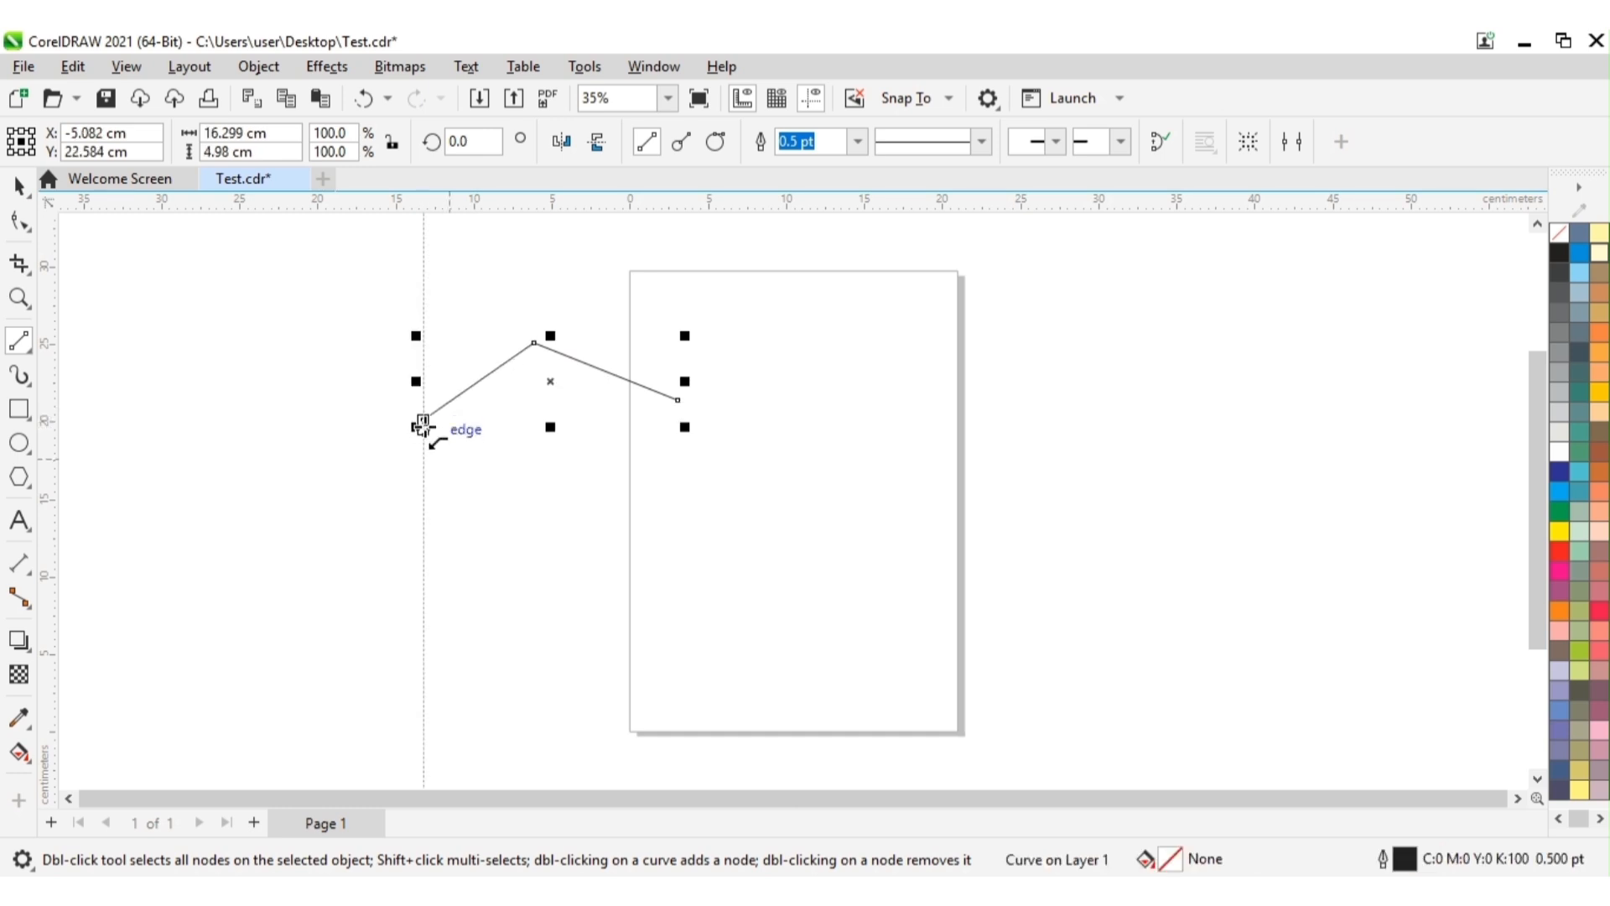
drag(423, 420, 546, 600)
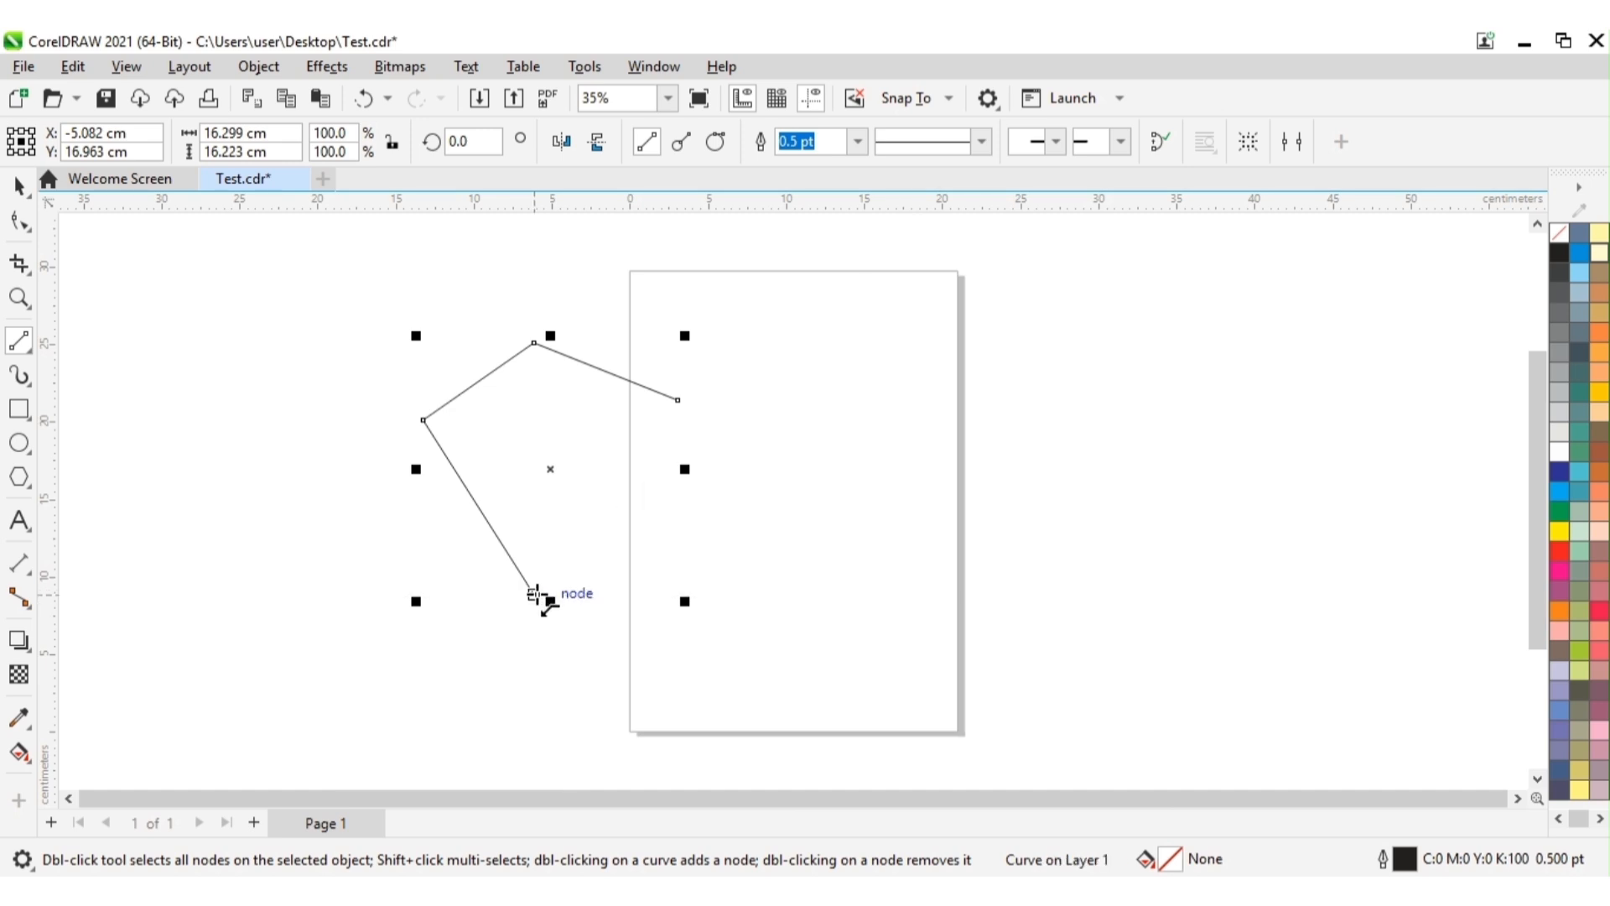
mouse_move(534, 594)
mouse_down()
mouse_move(611, 514)
mouse_move(678, 399)
mouse_up()
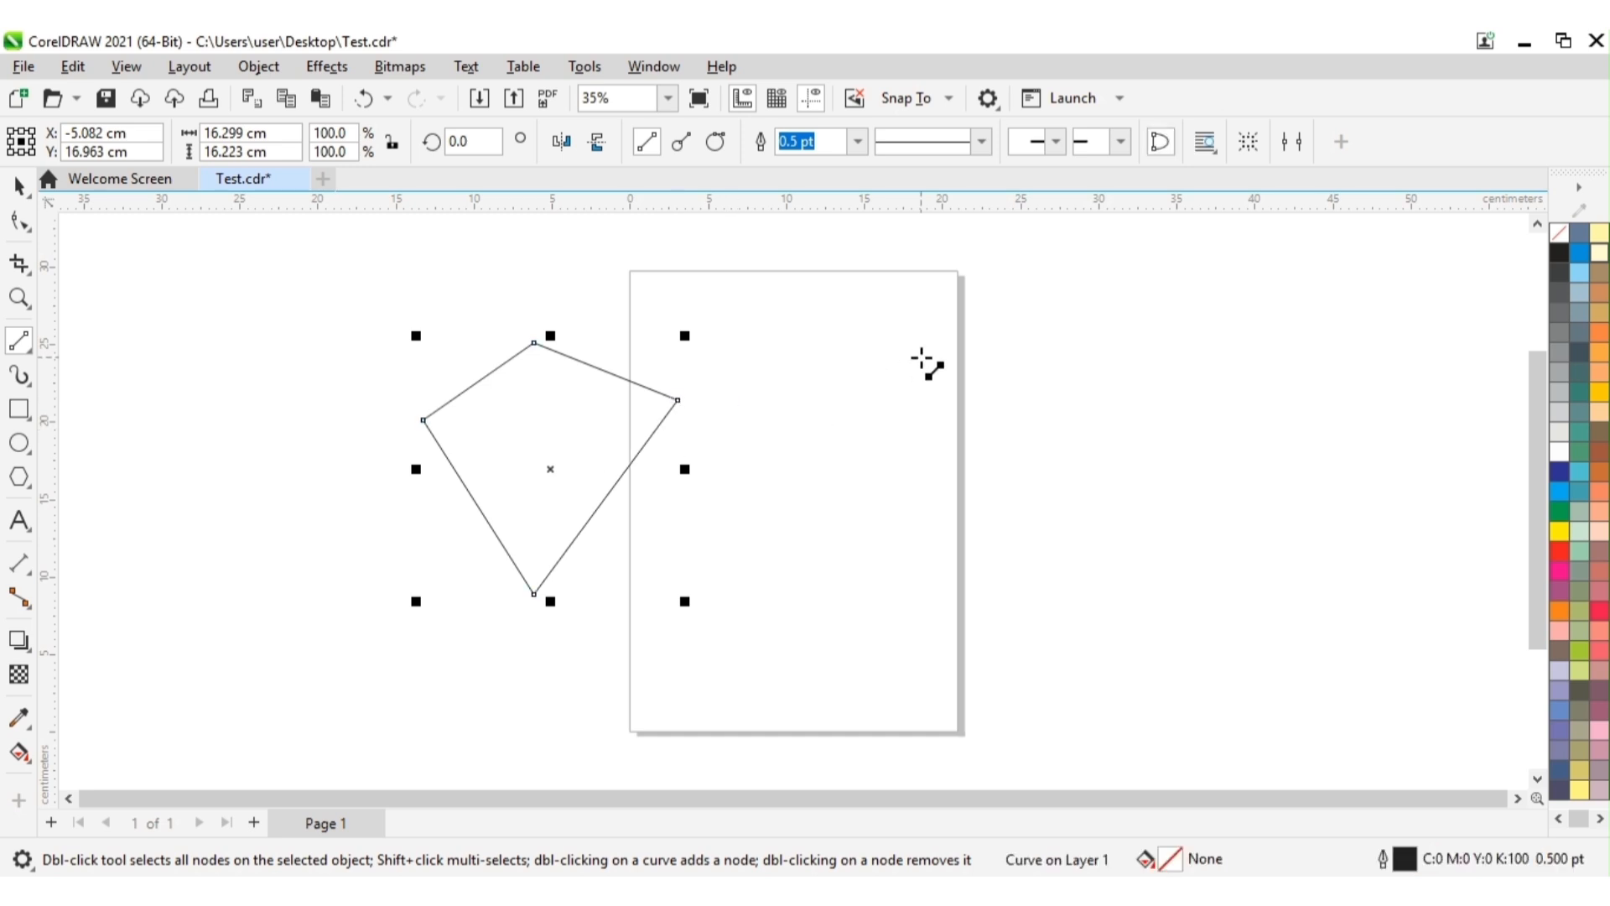
click(18, 186)
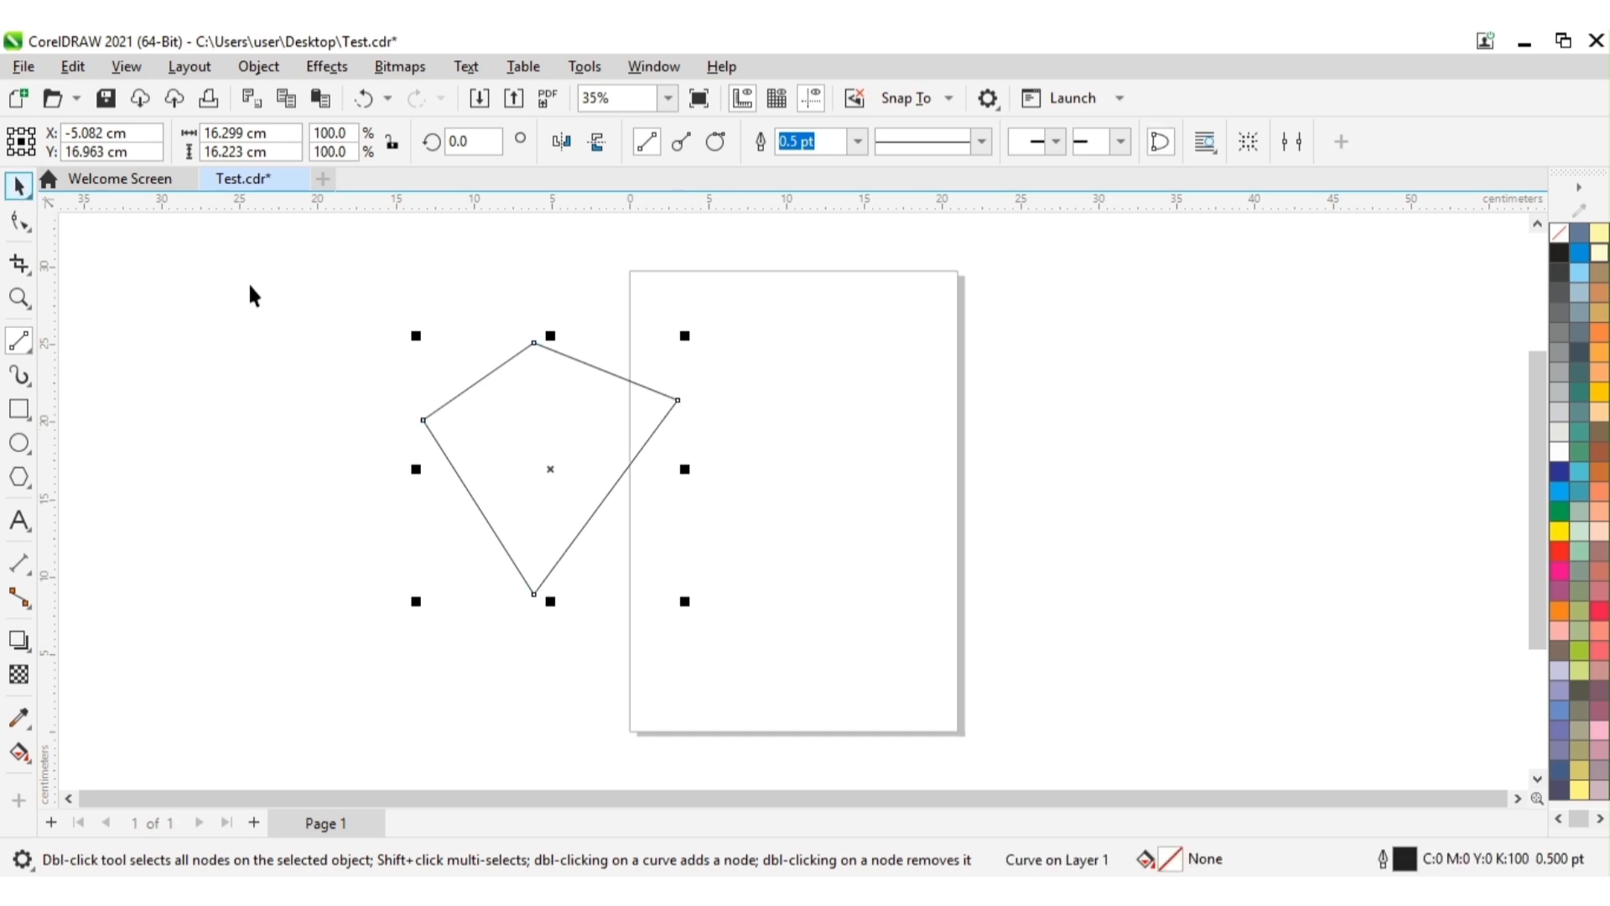
click(953, 419)
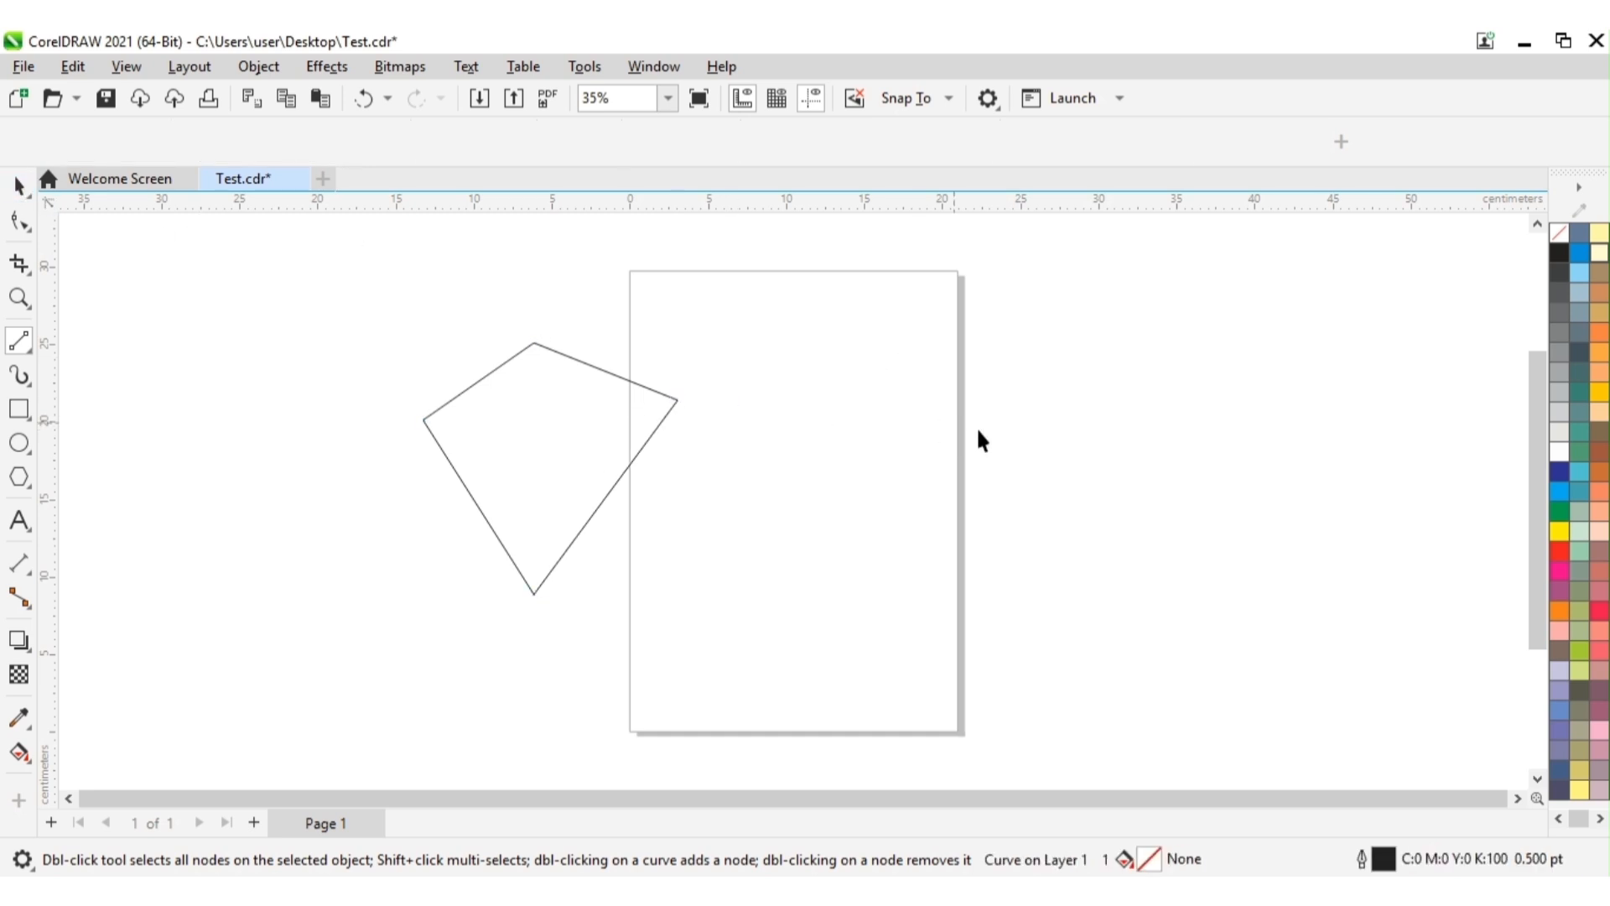
Step: Fill the four-sided shape with orange (C:0 M:60 Y:80 K:0), after trying Spring Green and amber
click(1579, 463)
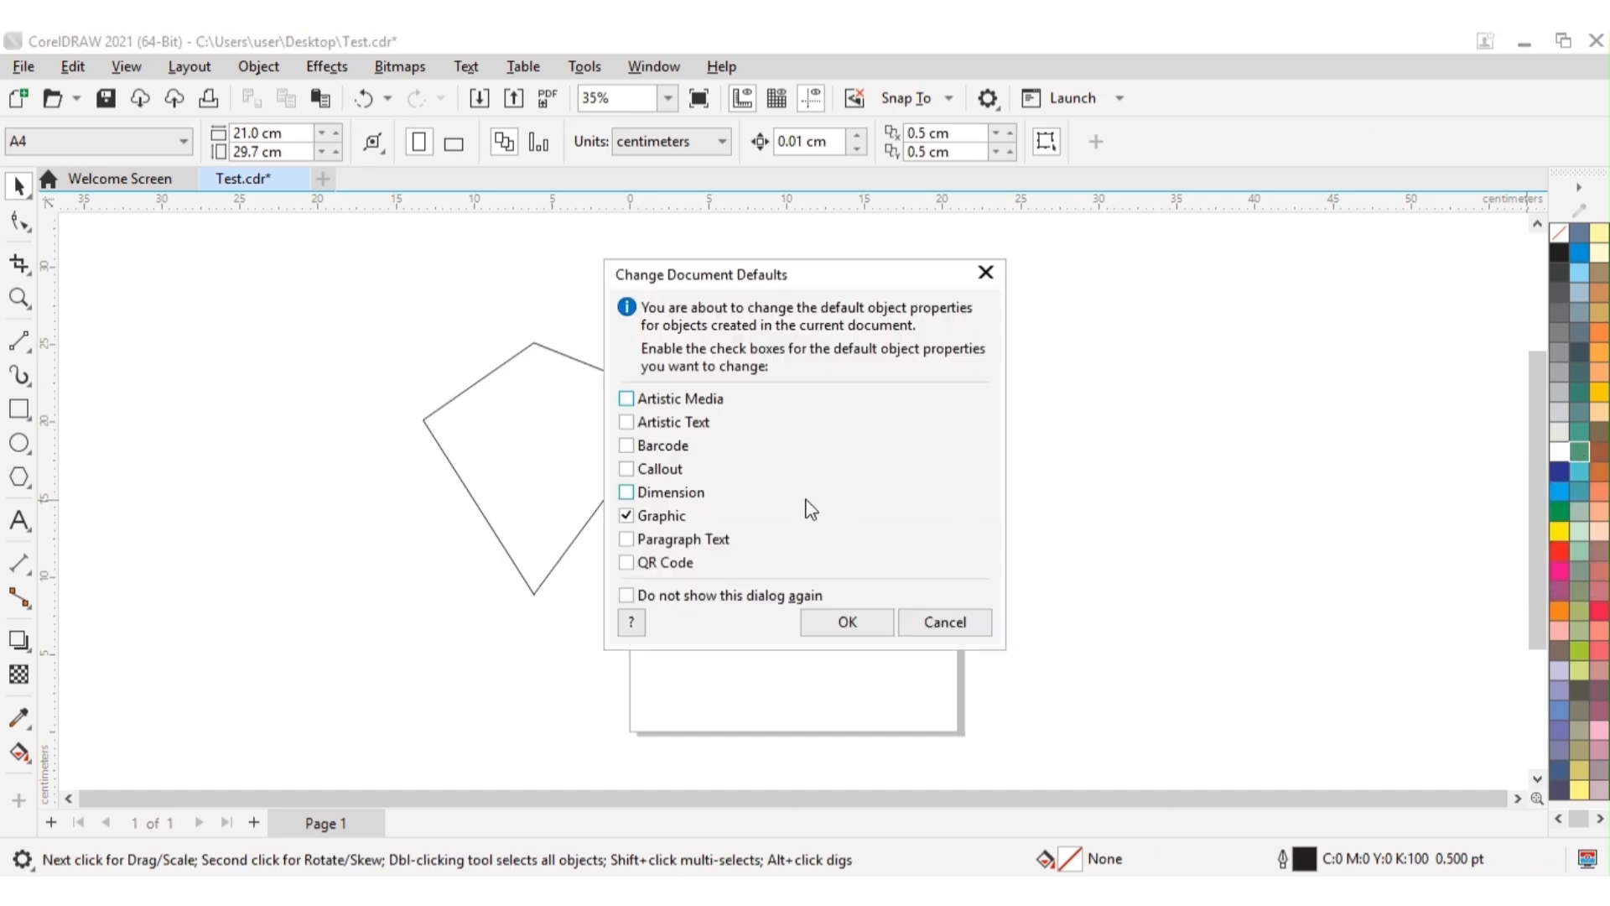
click(985, 273)
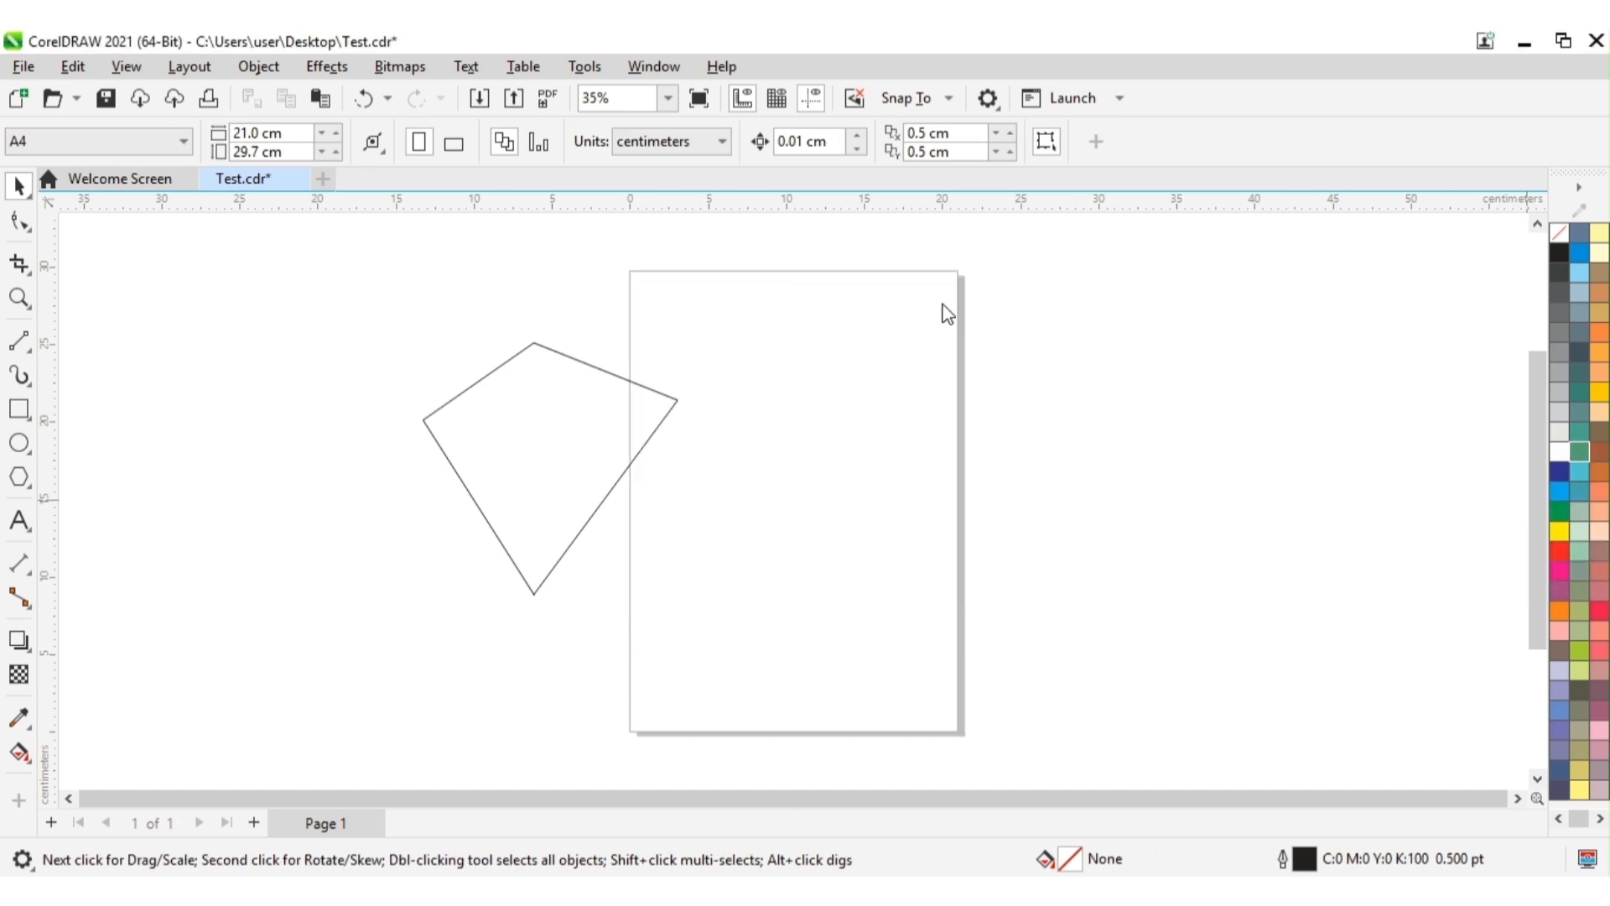
click(530, 420)
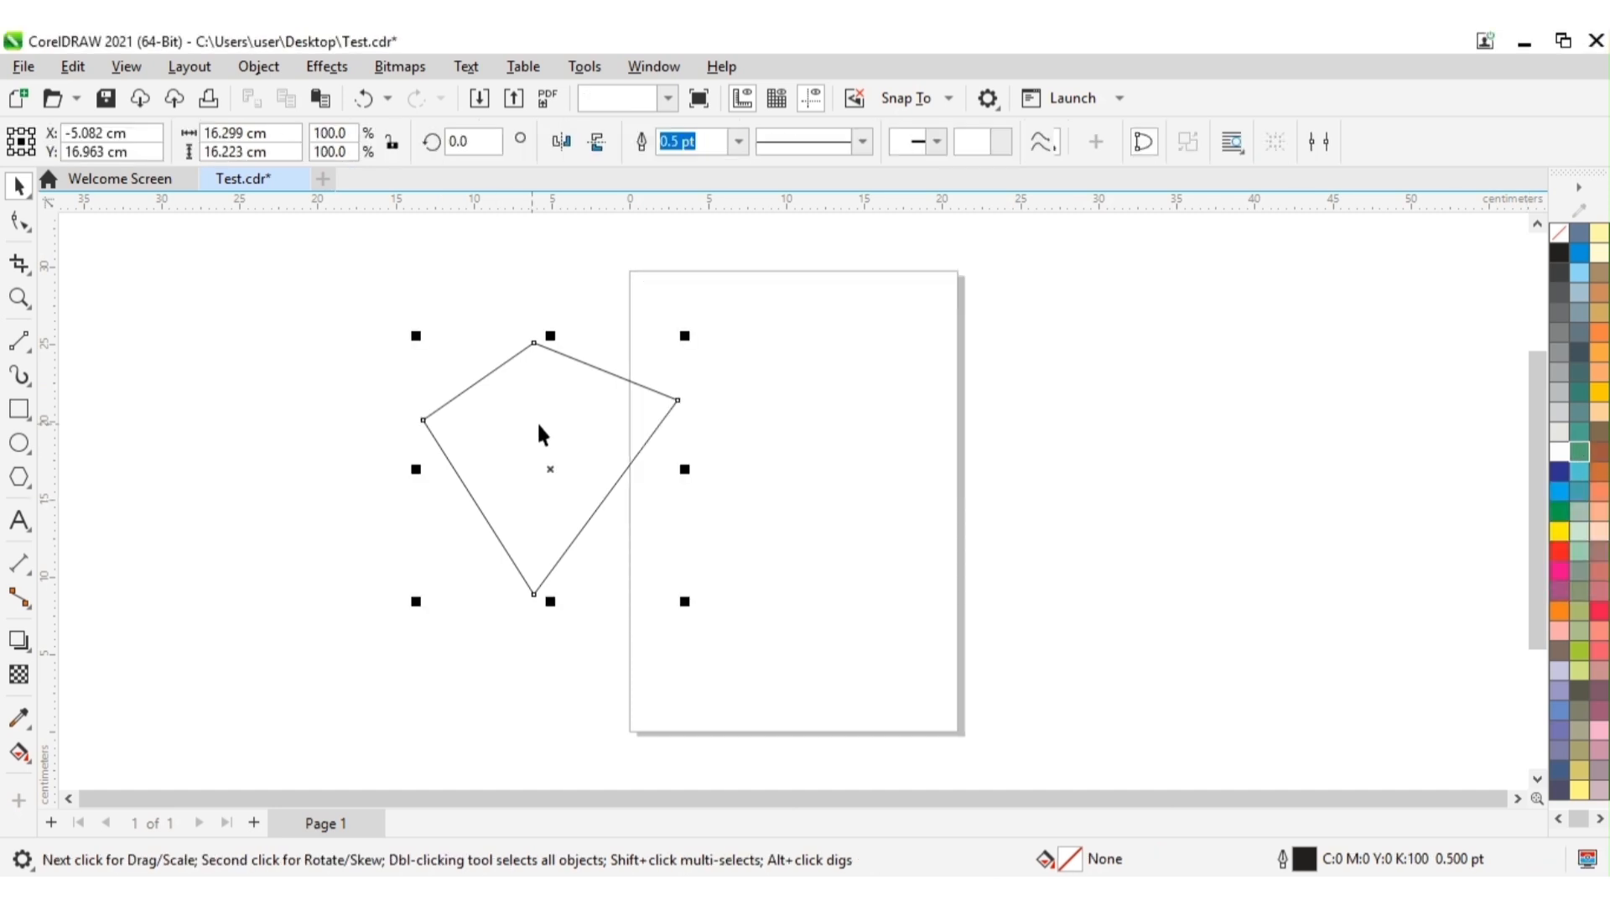
click(1578, 454)
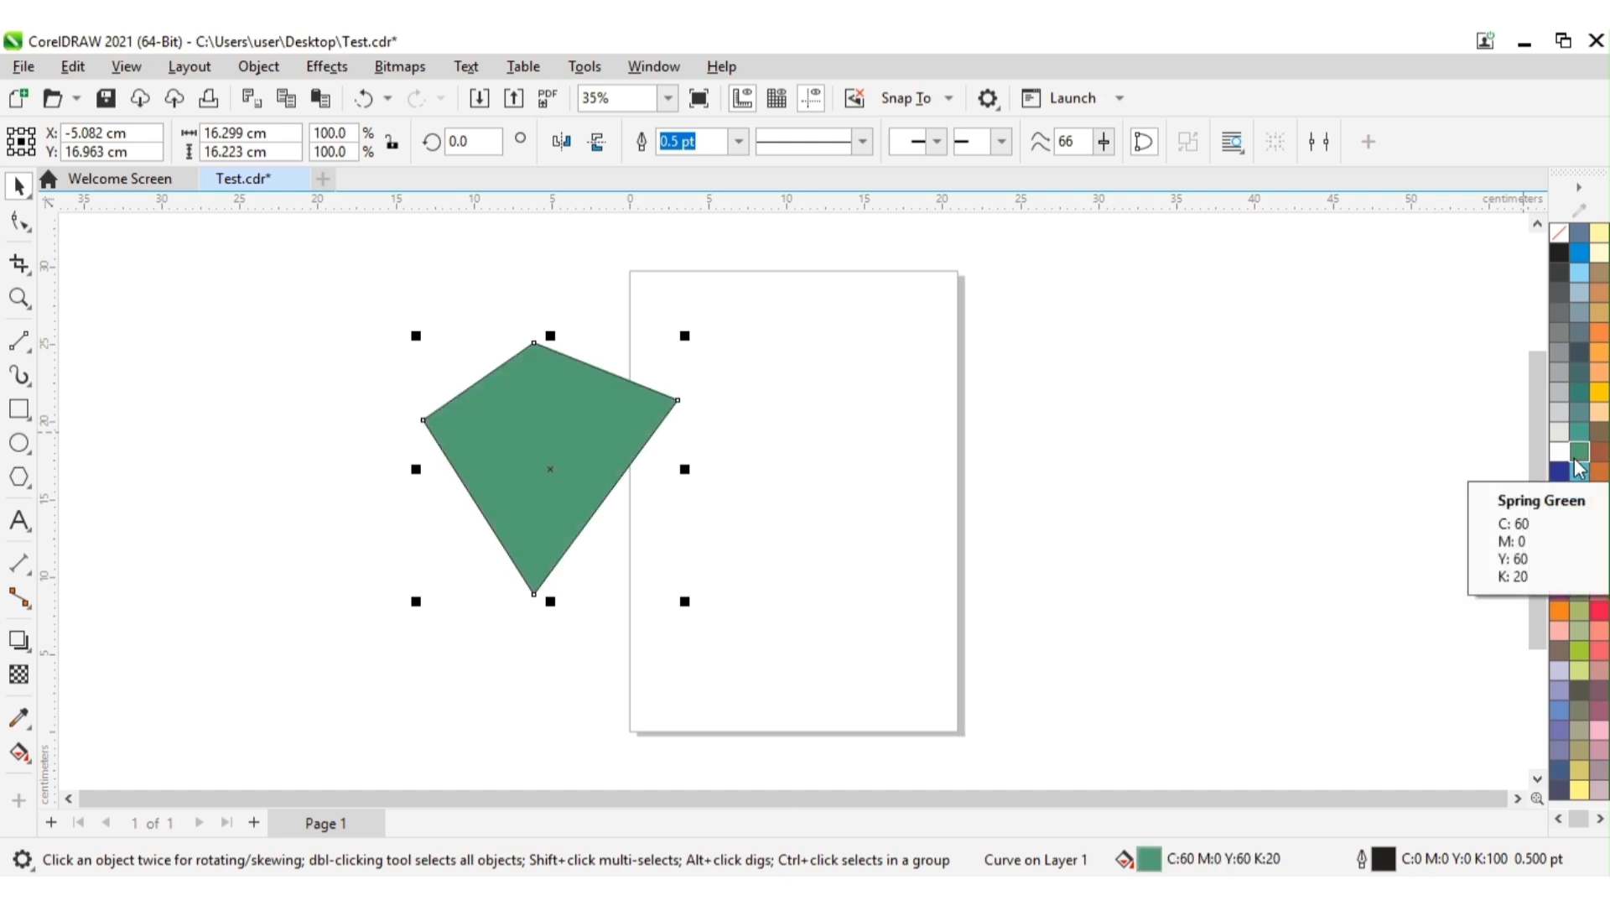
click(1599, 392)
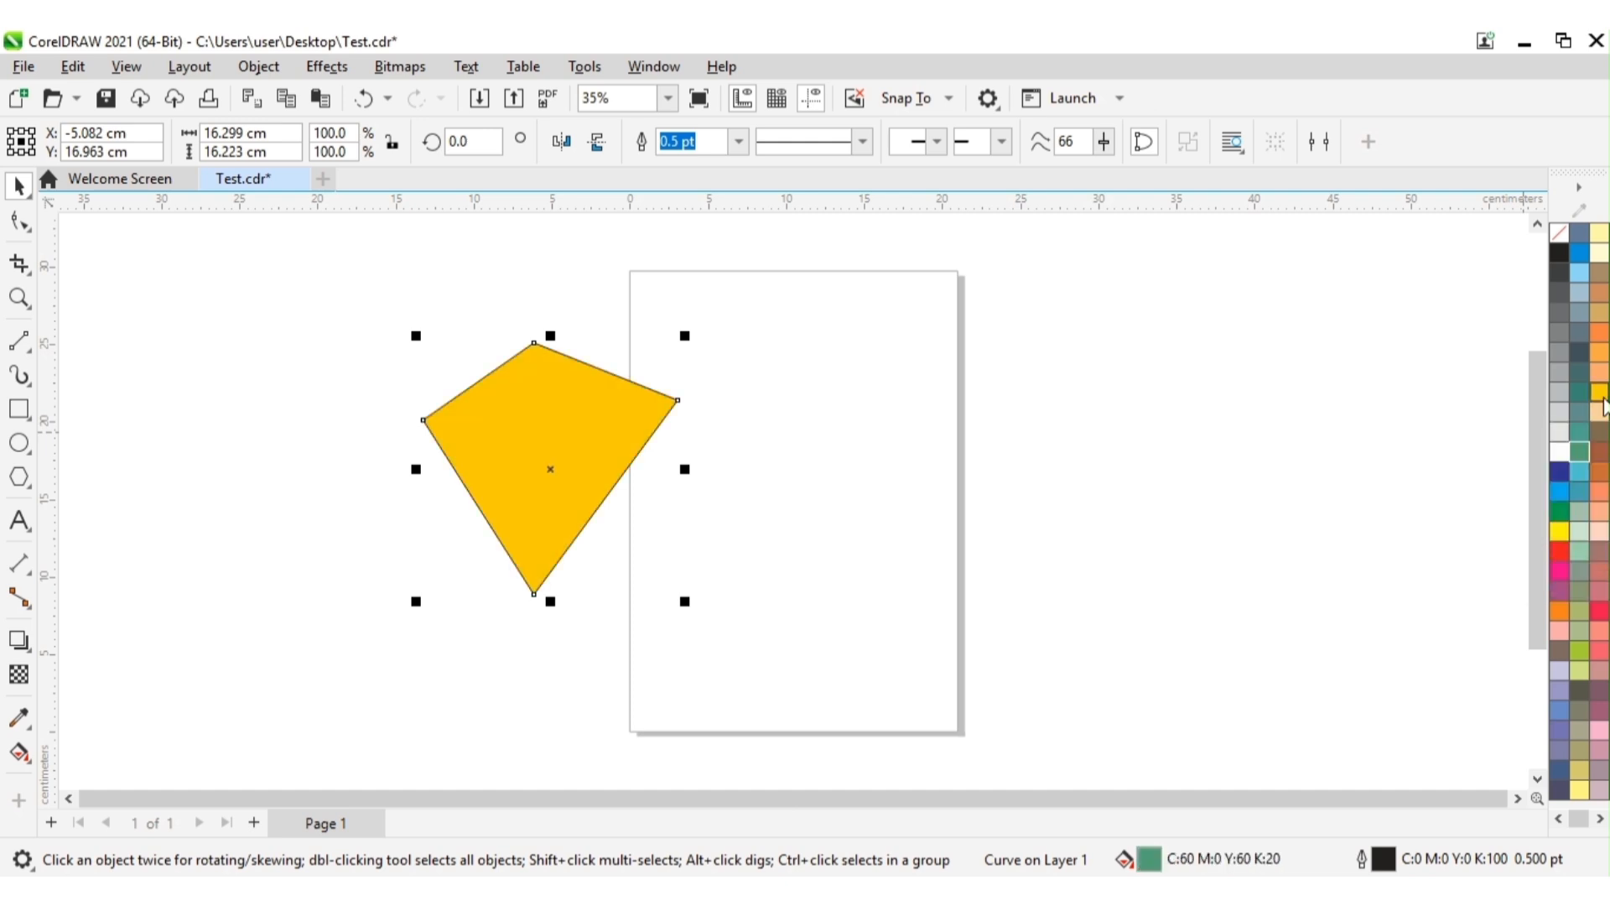
click(1599, 332)
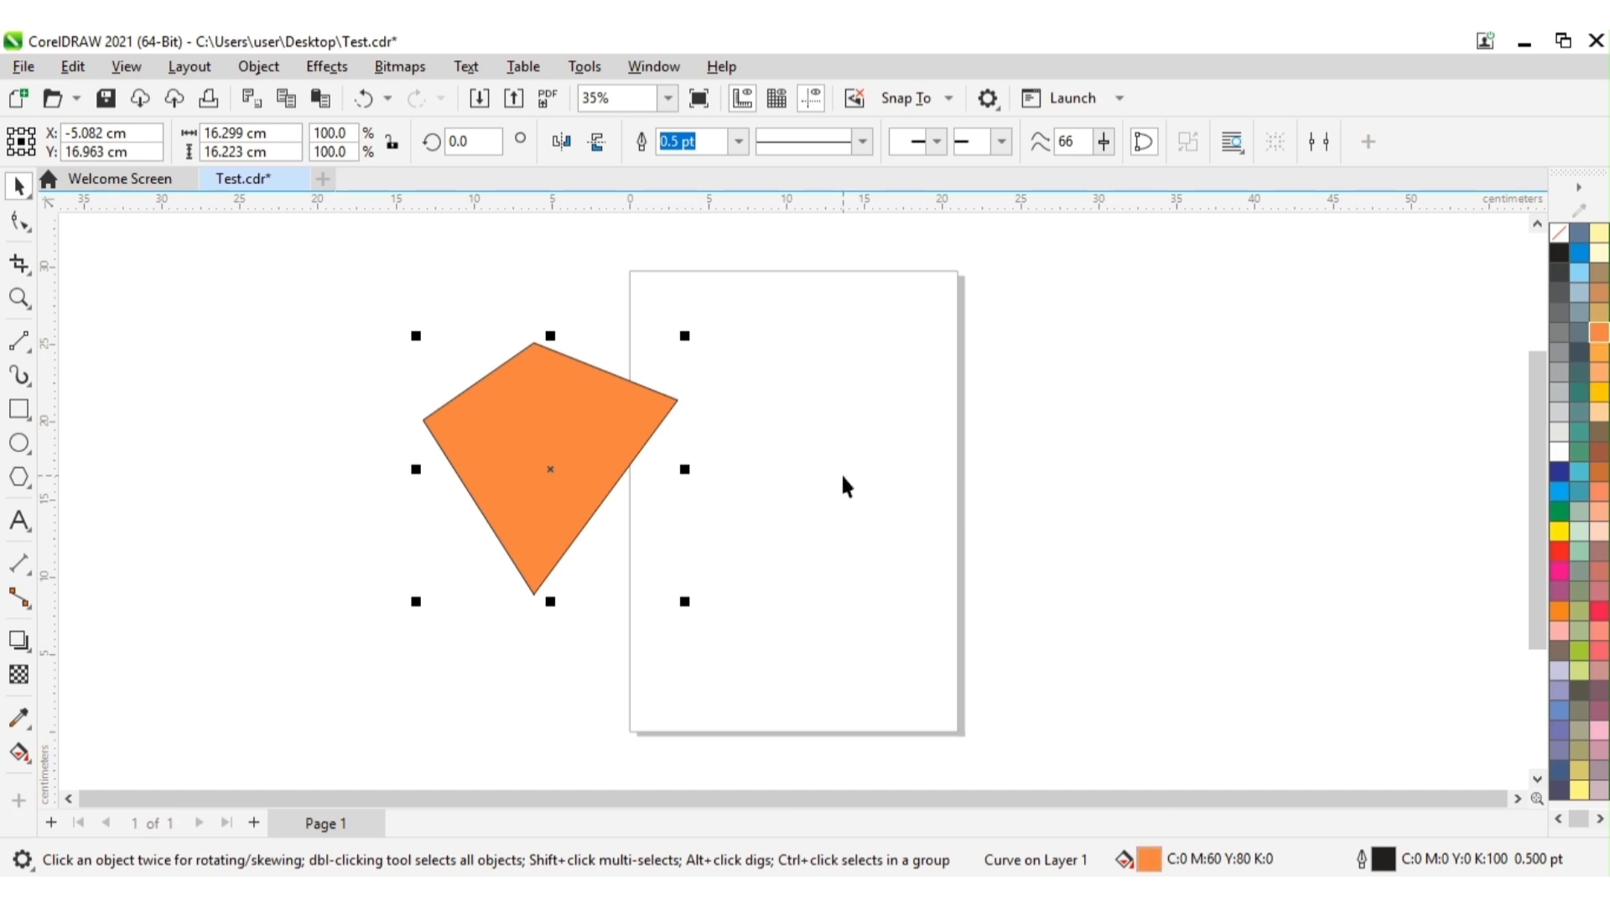
click(828, 426)
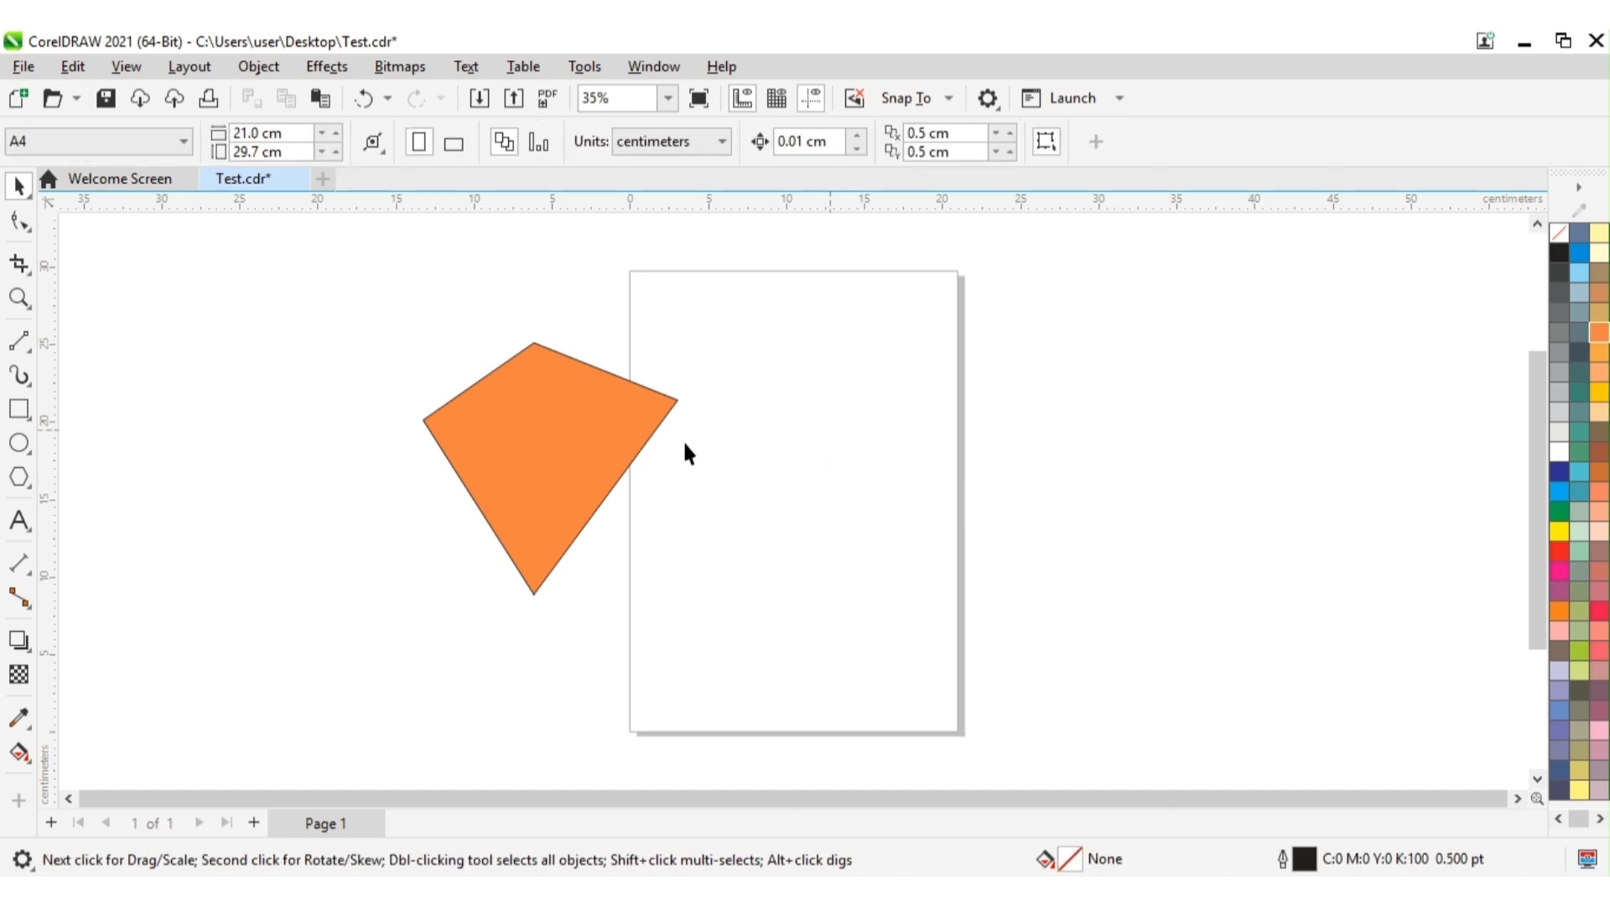
click(609, 453)
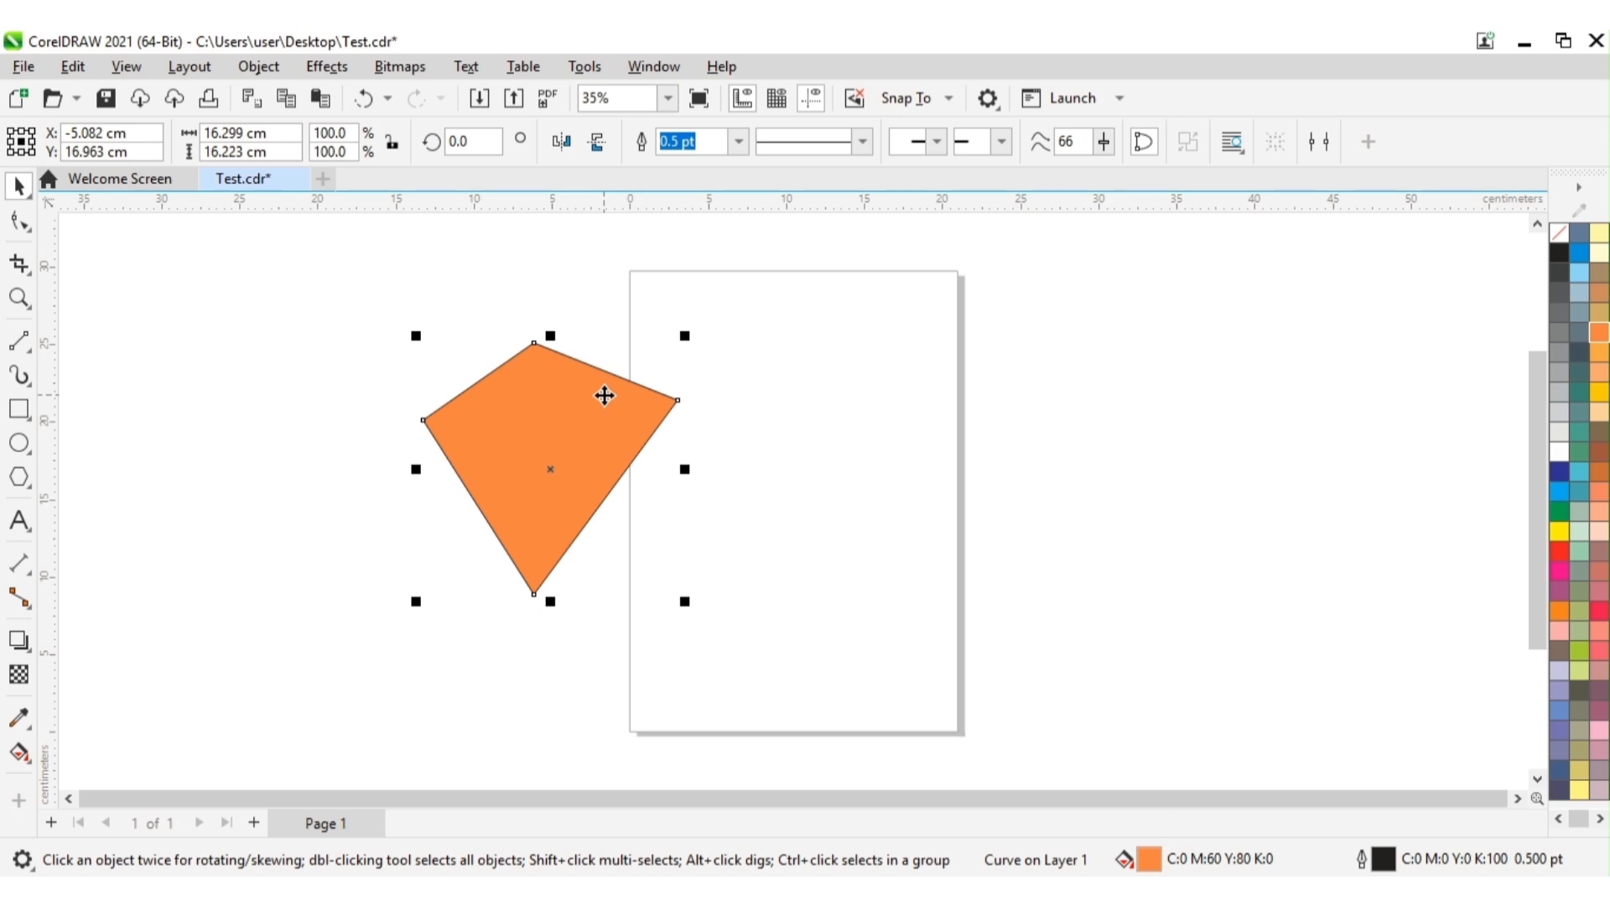
click(797, 424)
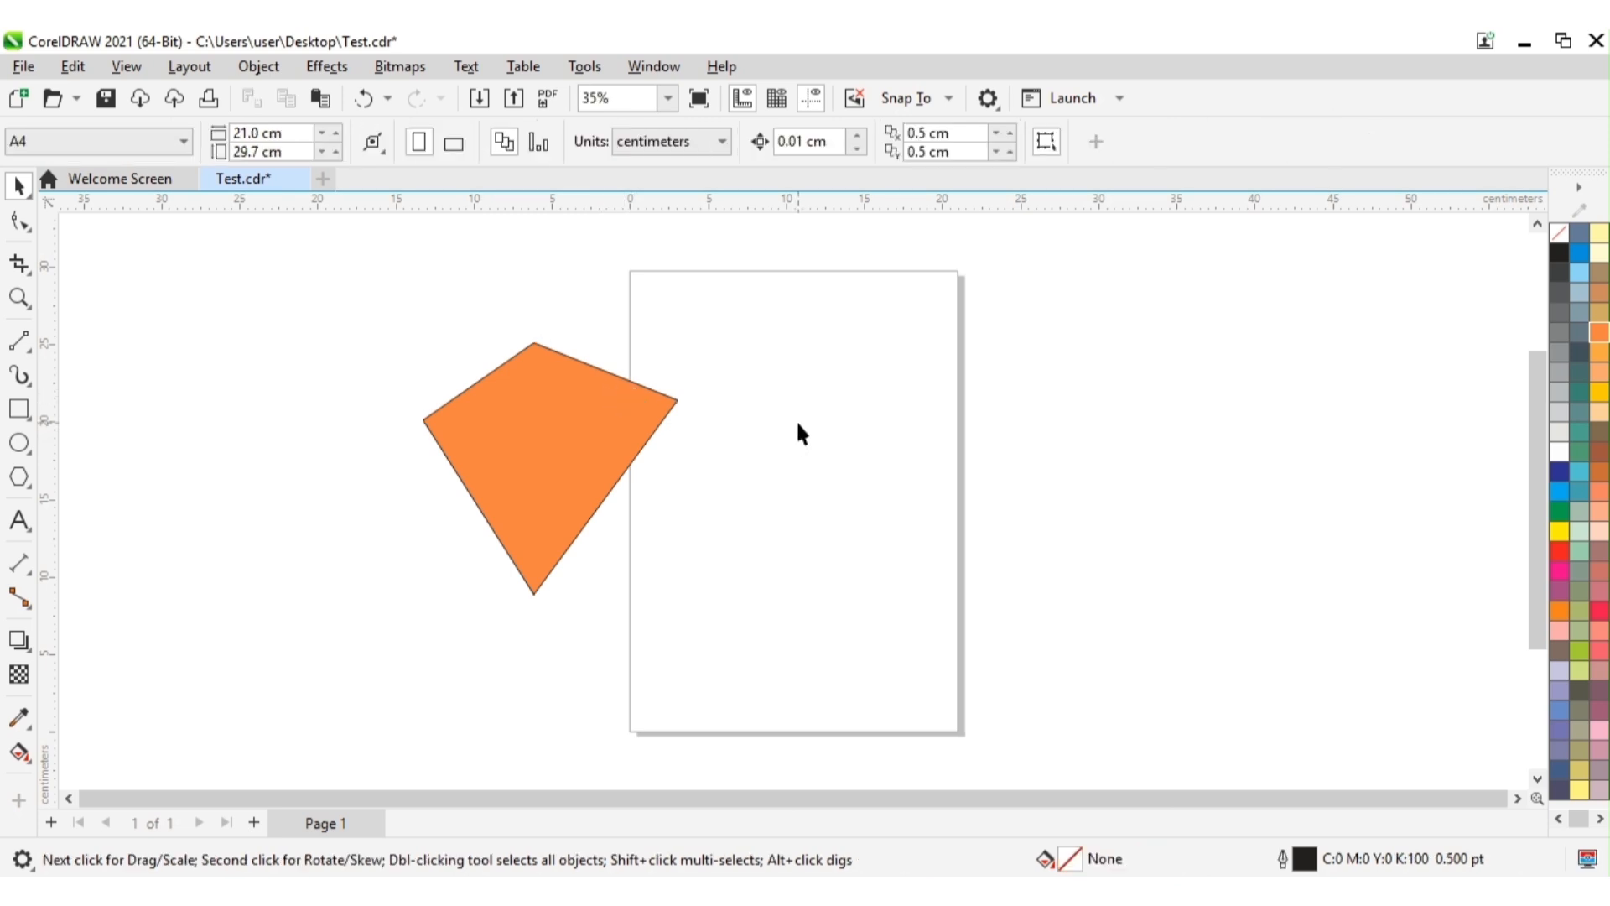
click(642, 415)
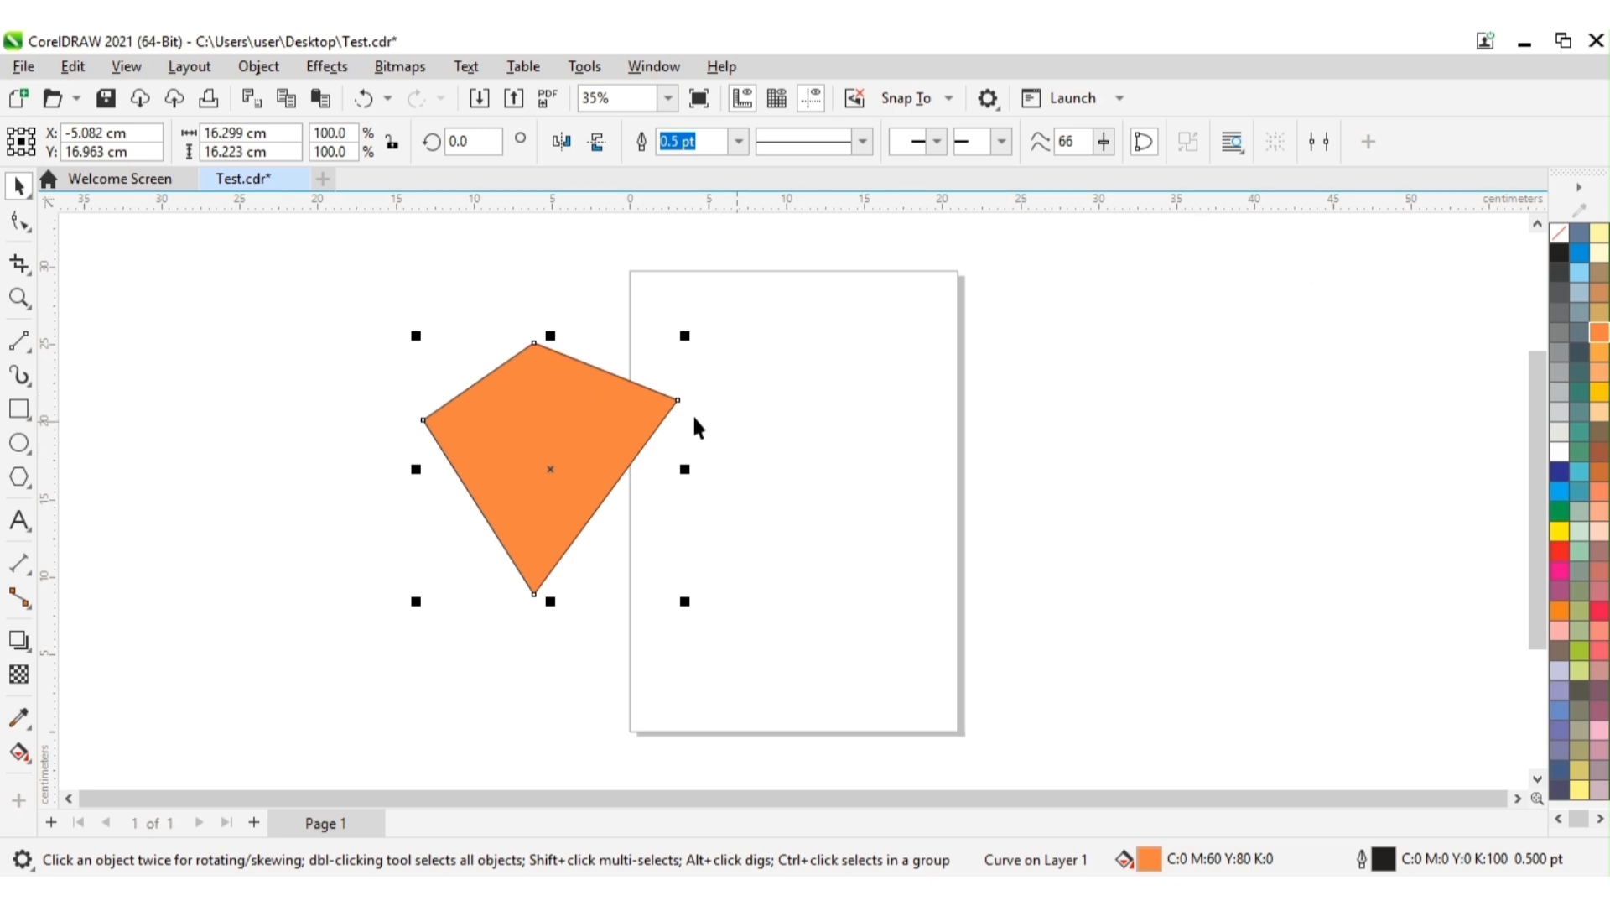
click(852, 402)
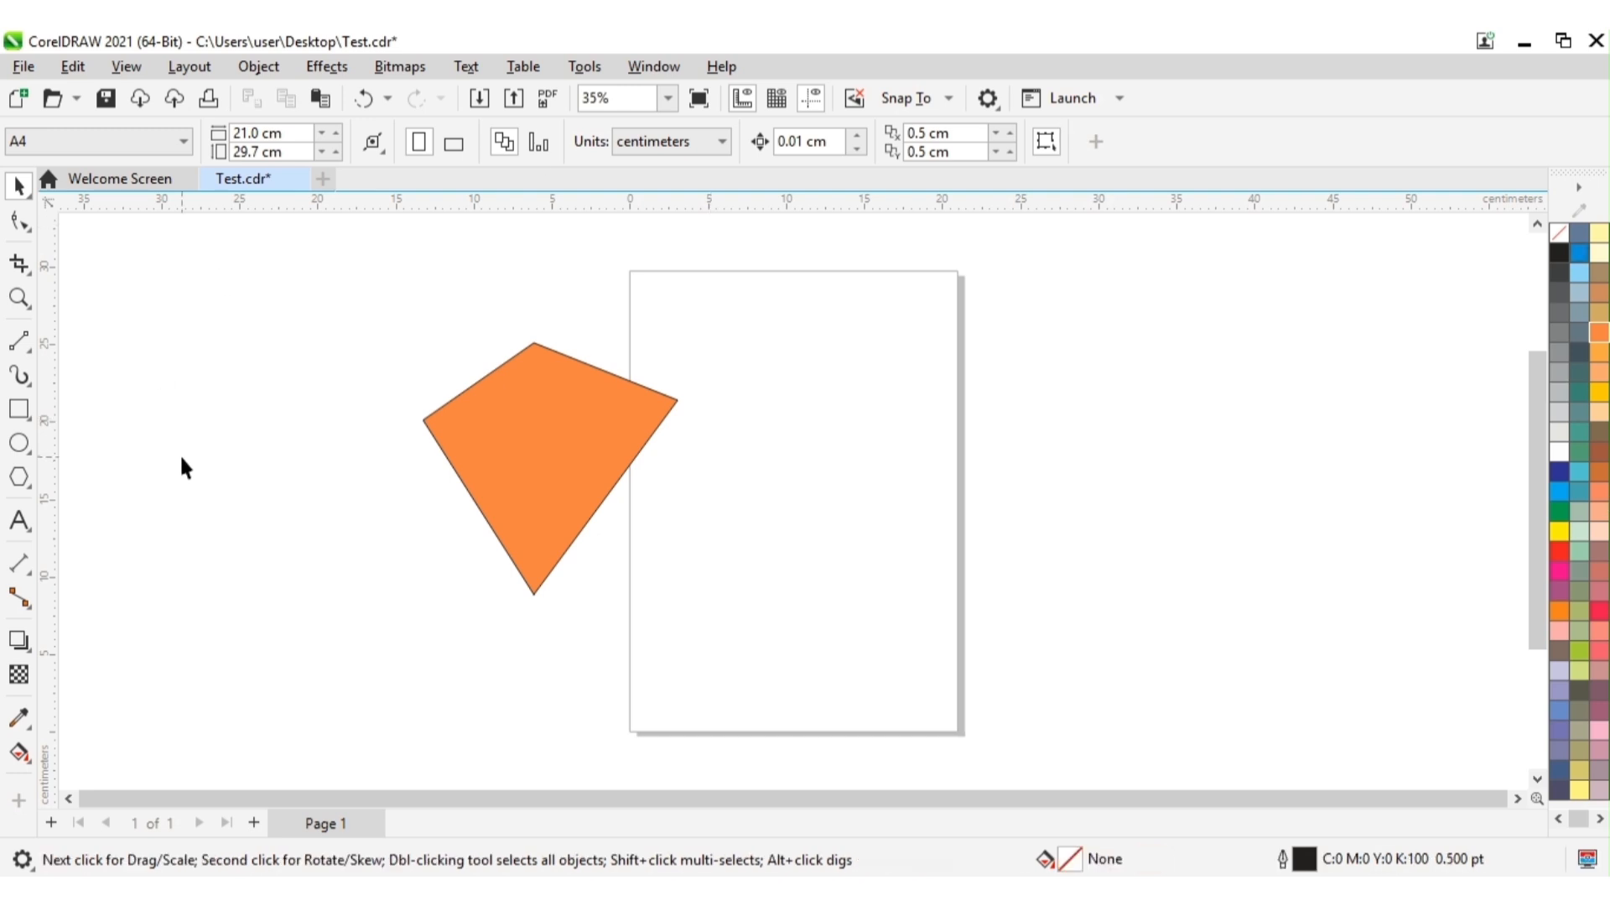
Step: Add a 2-Leg Callout from the orange shape's right corner, bending up and then down inside the page, with the text "Point no. 2"
click(32, 574)
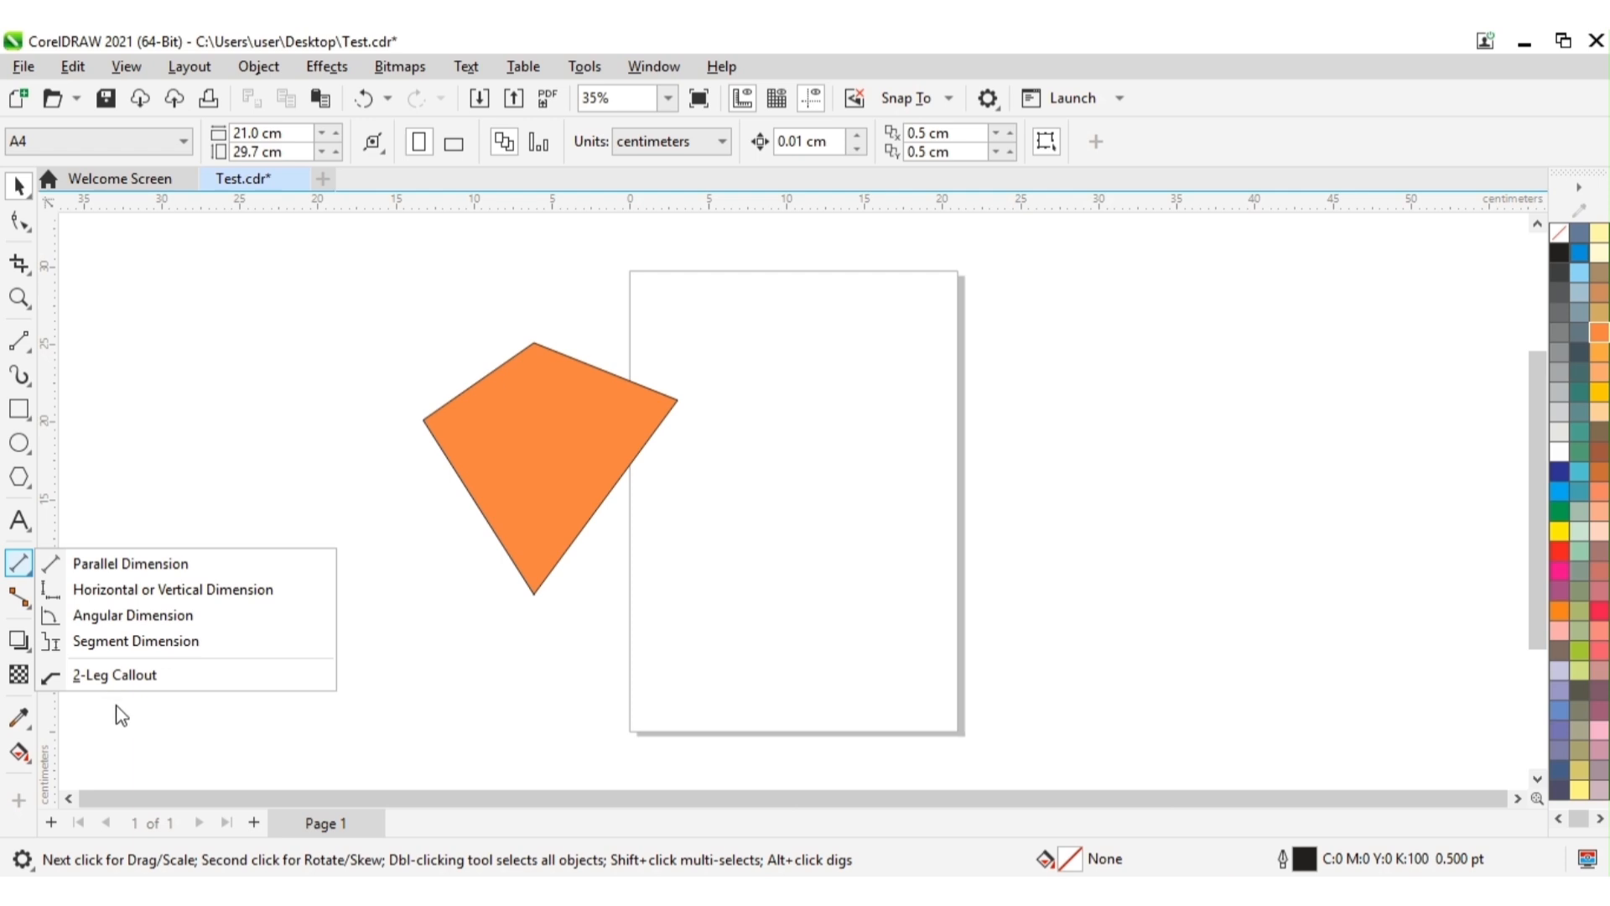
click(114, 676)
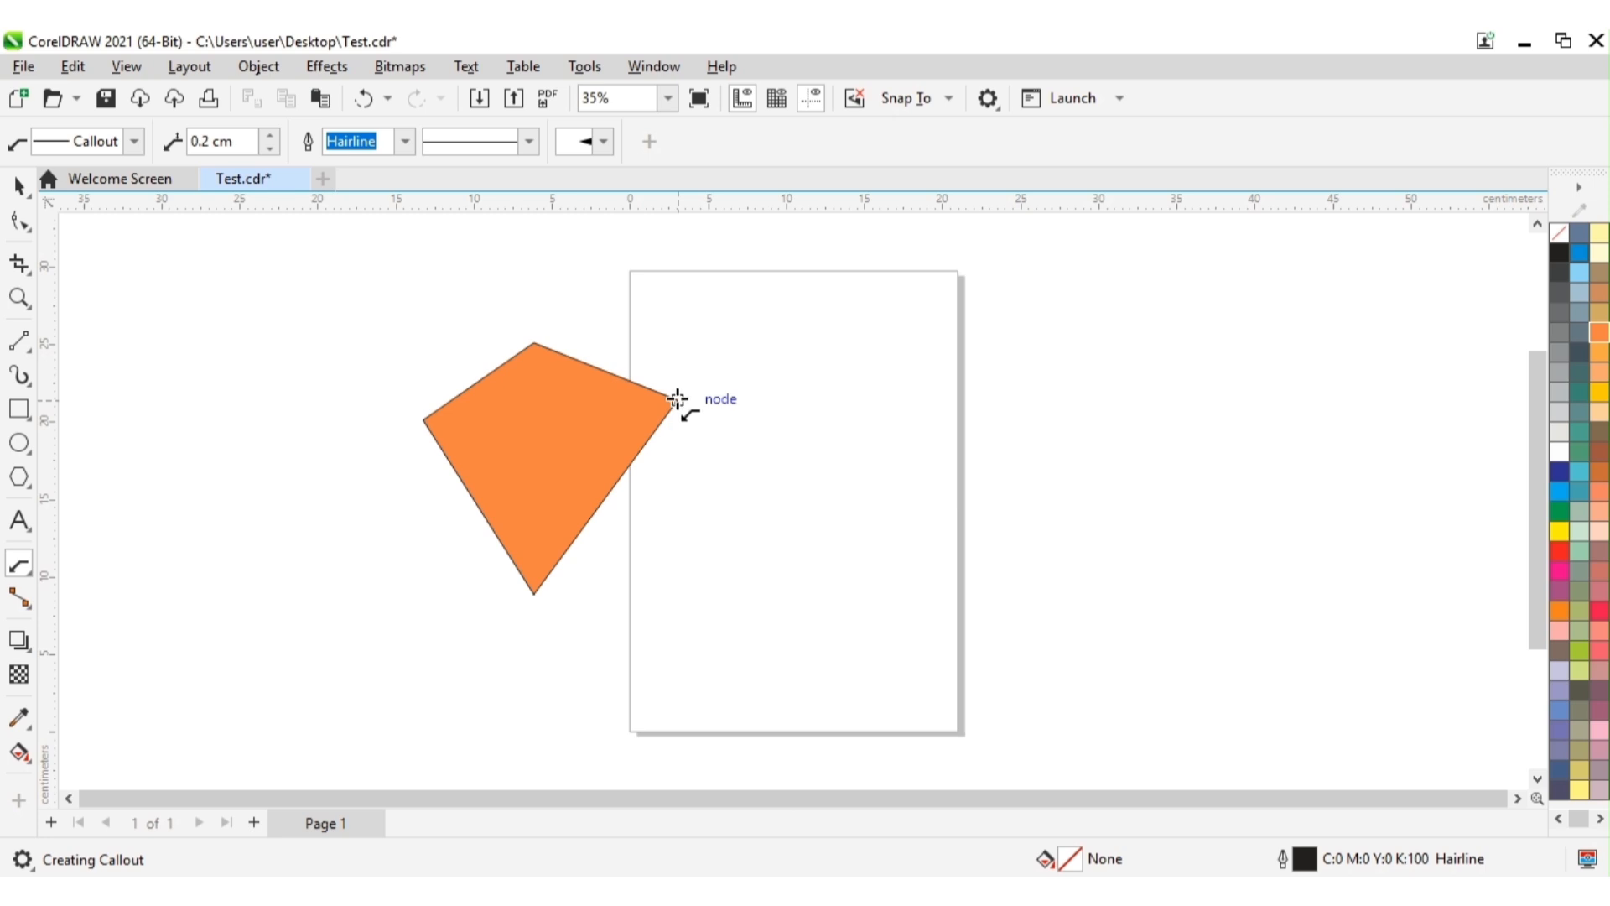
drag(678, 399, 780, 351)
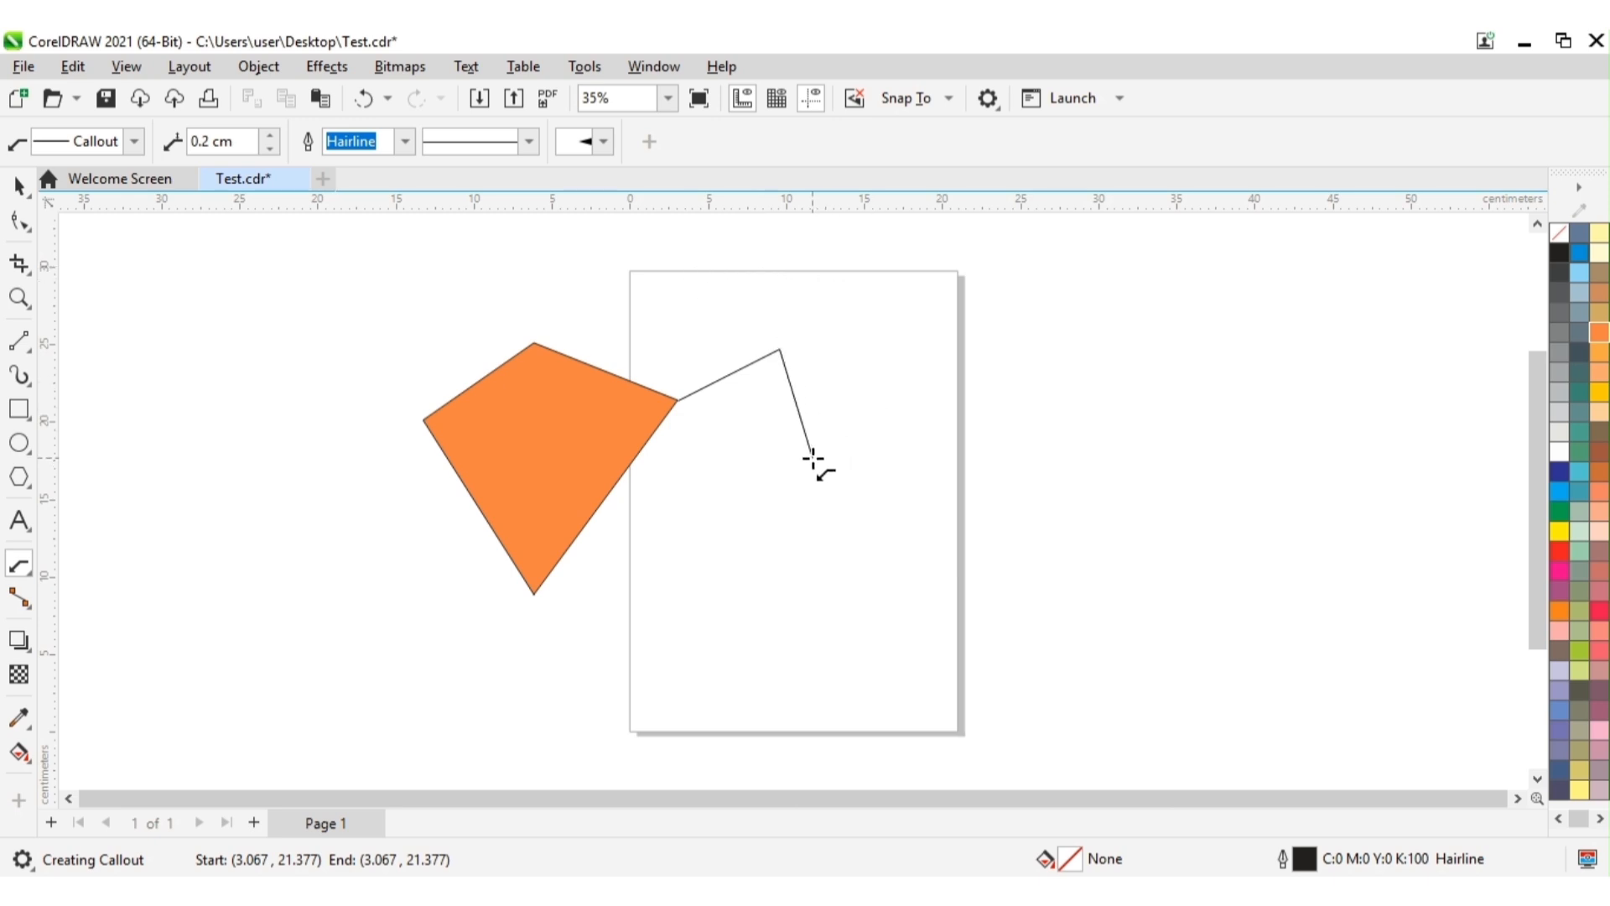
double_click(813, 459)
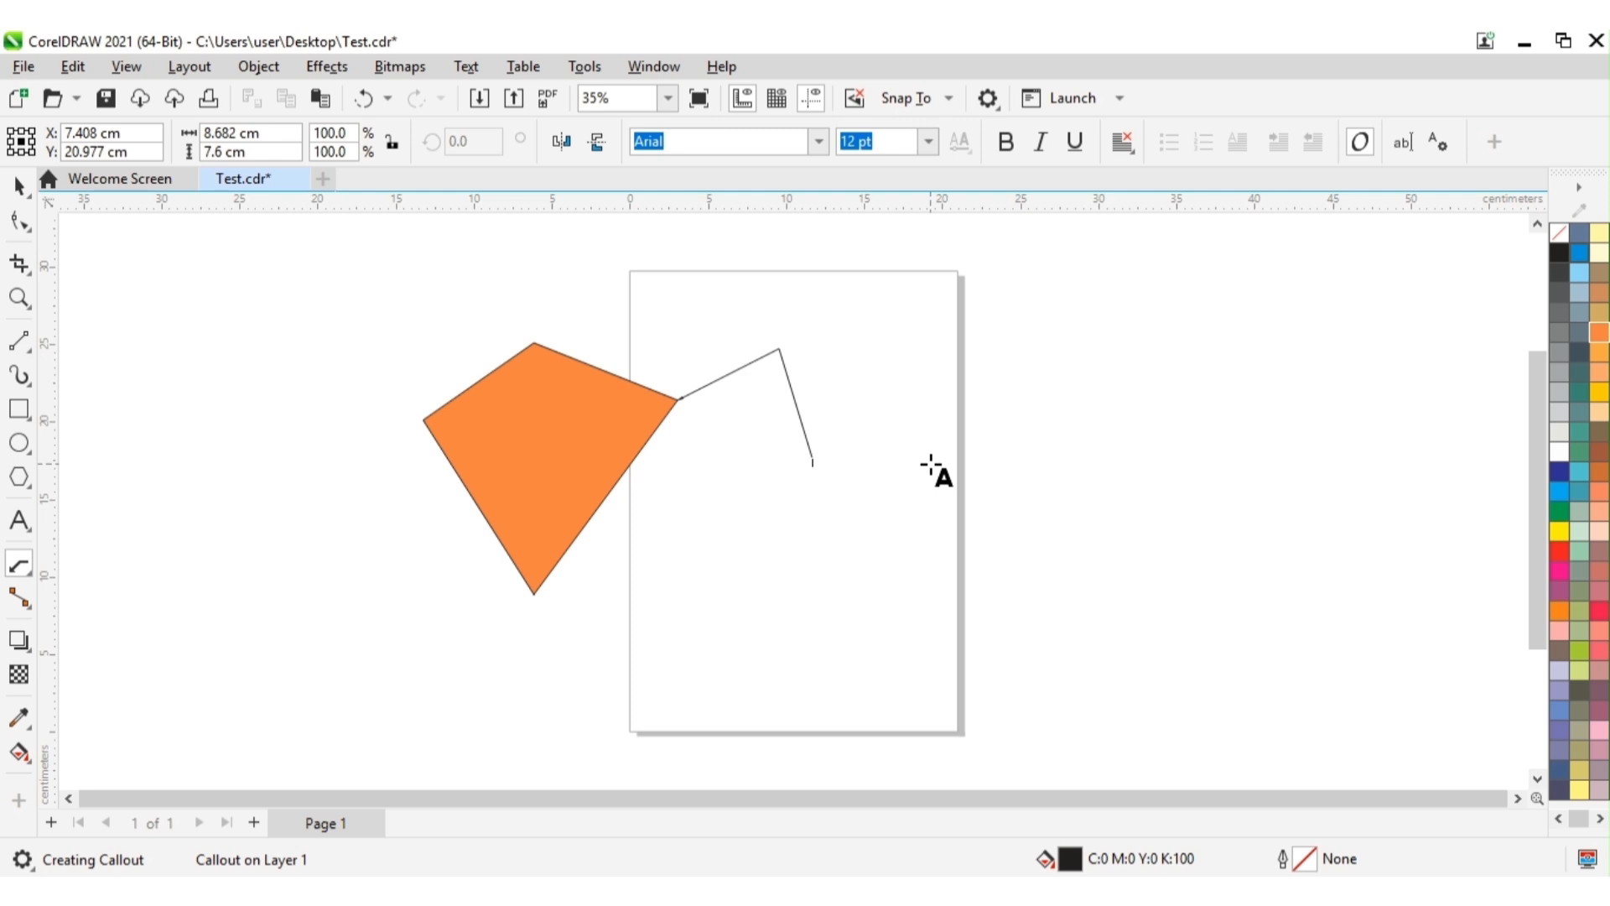
text(Poly)
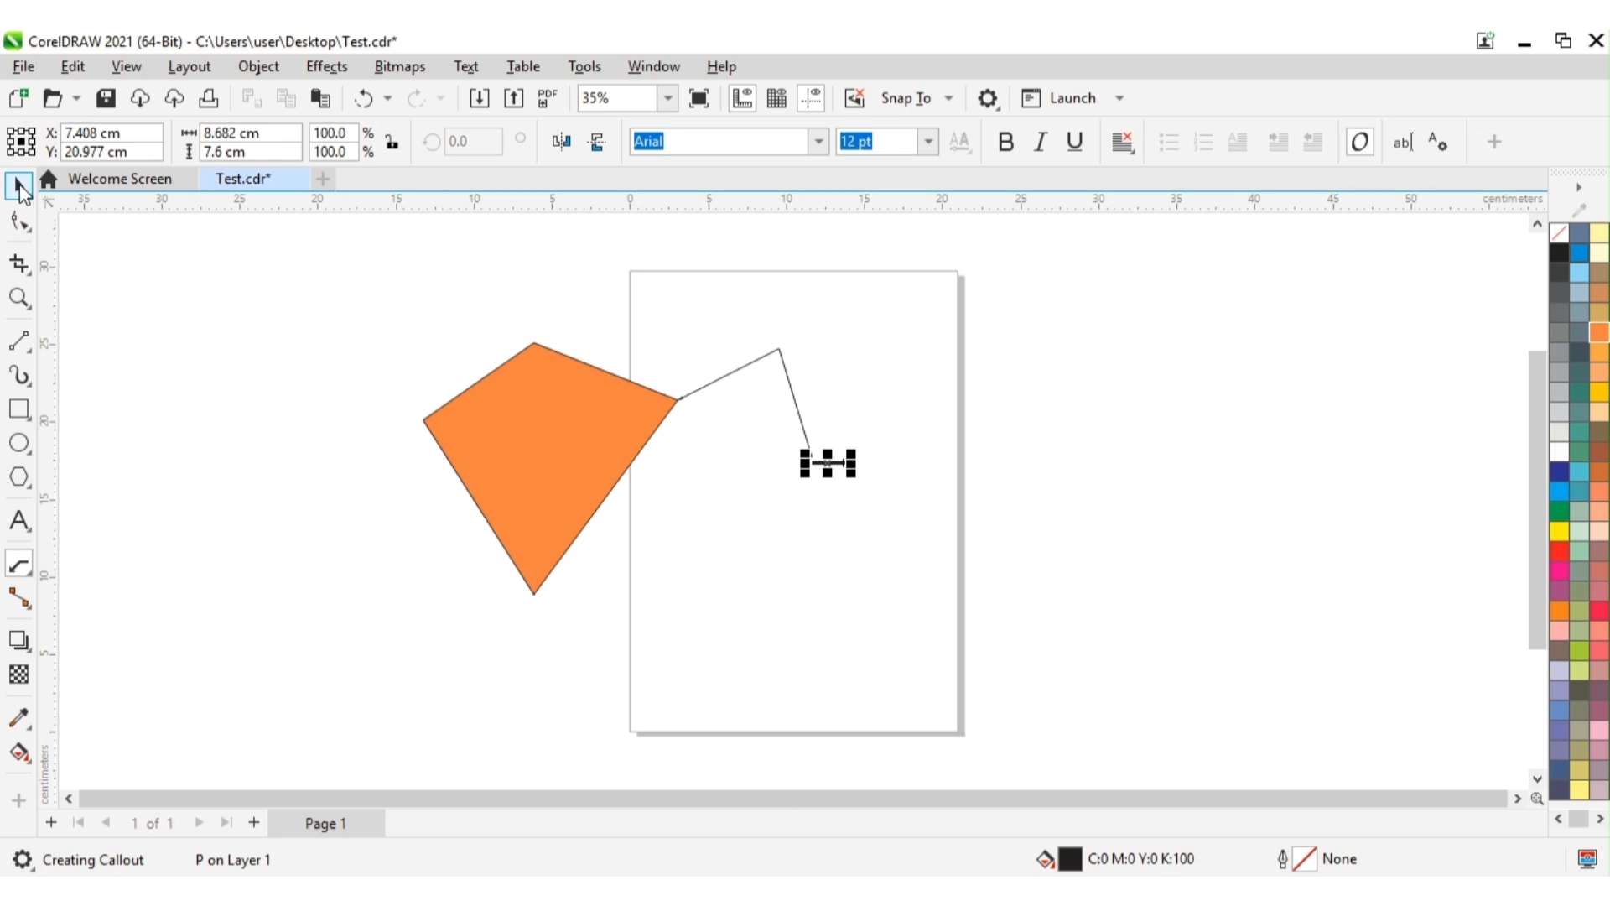
click(20, 186)
click(913, 466)
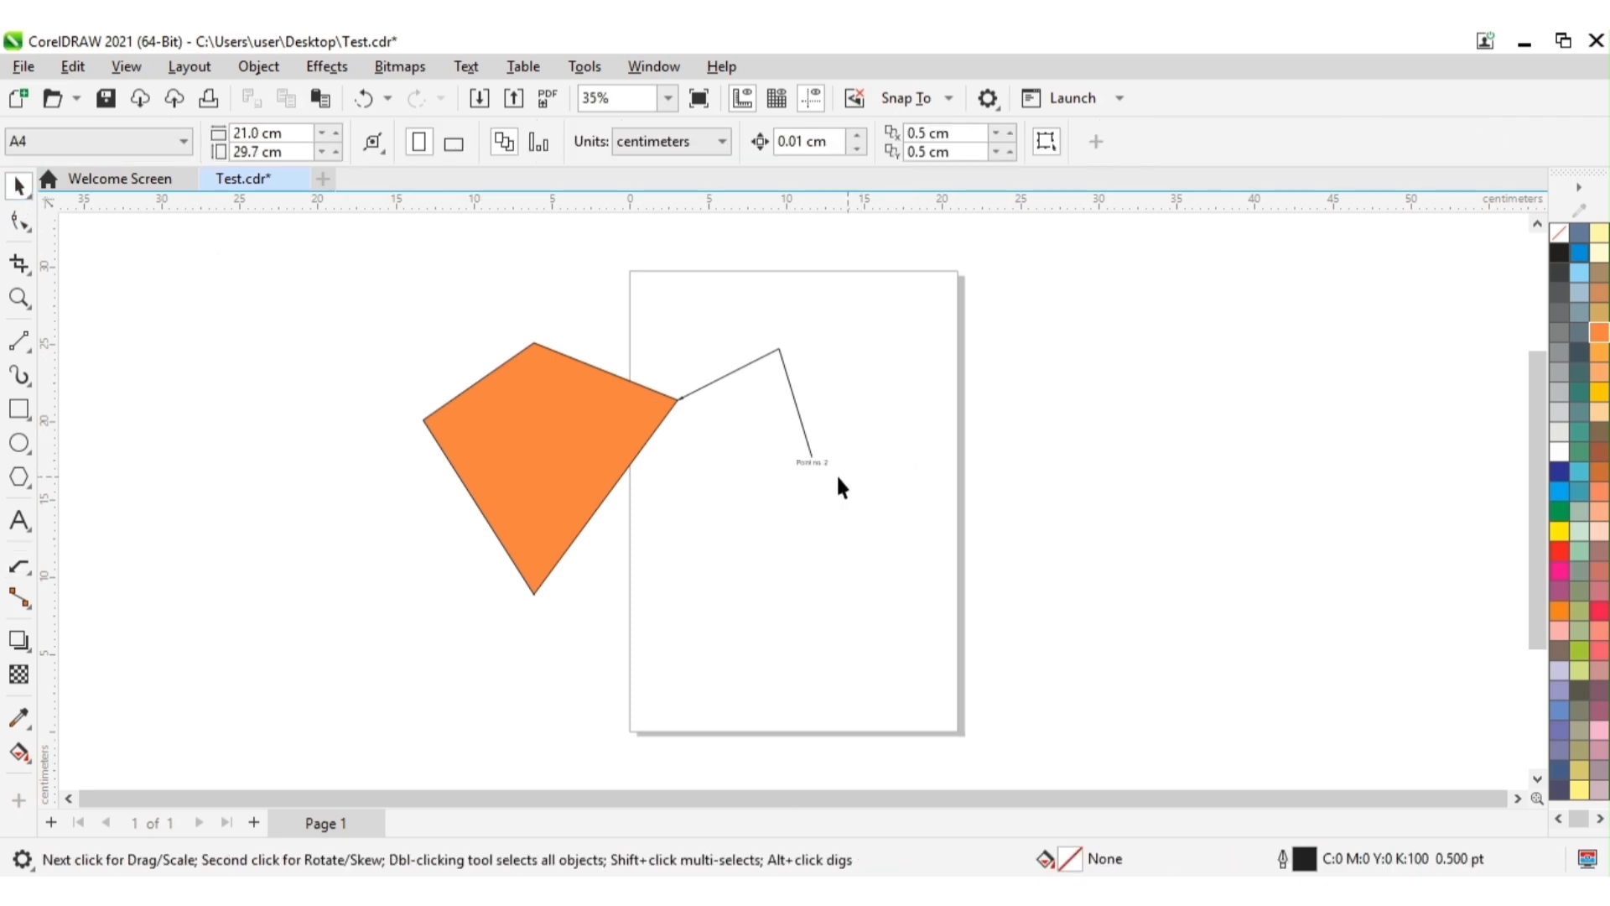
Step: Set the font size of the callout text "Point no. 2" to 24 pt
click(815, 464)
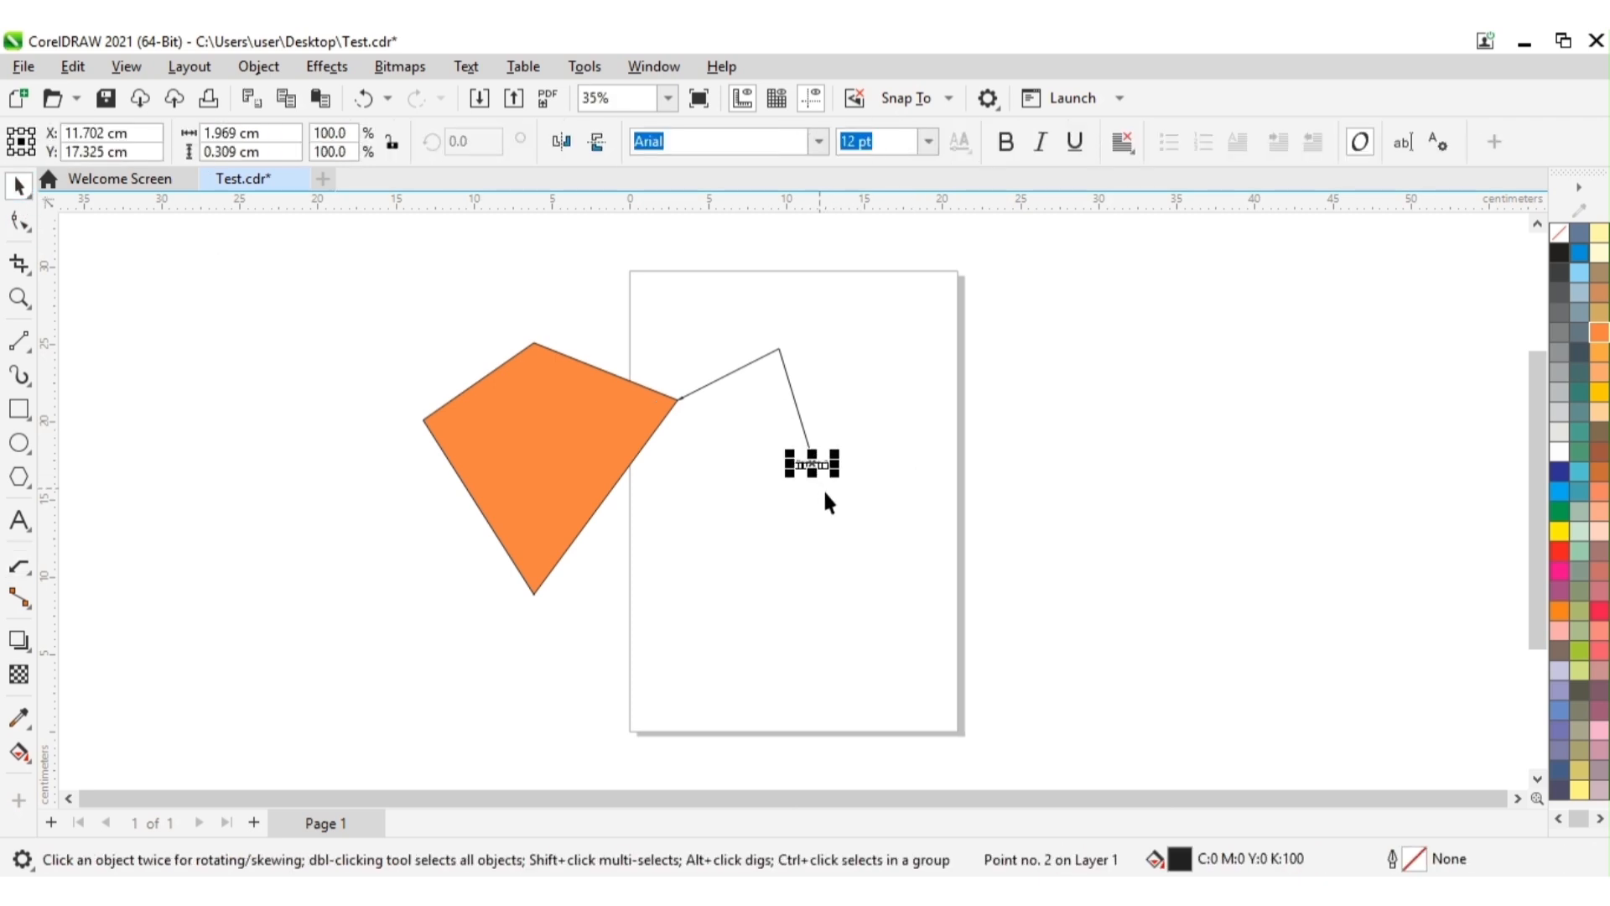
click(827, 488)
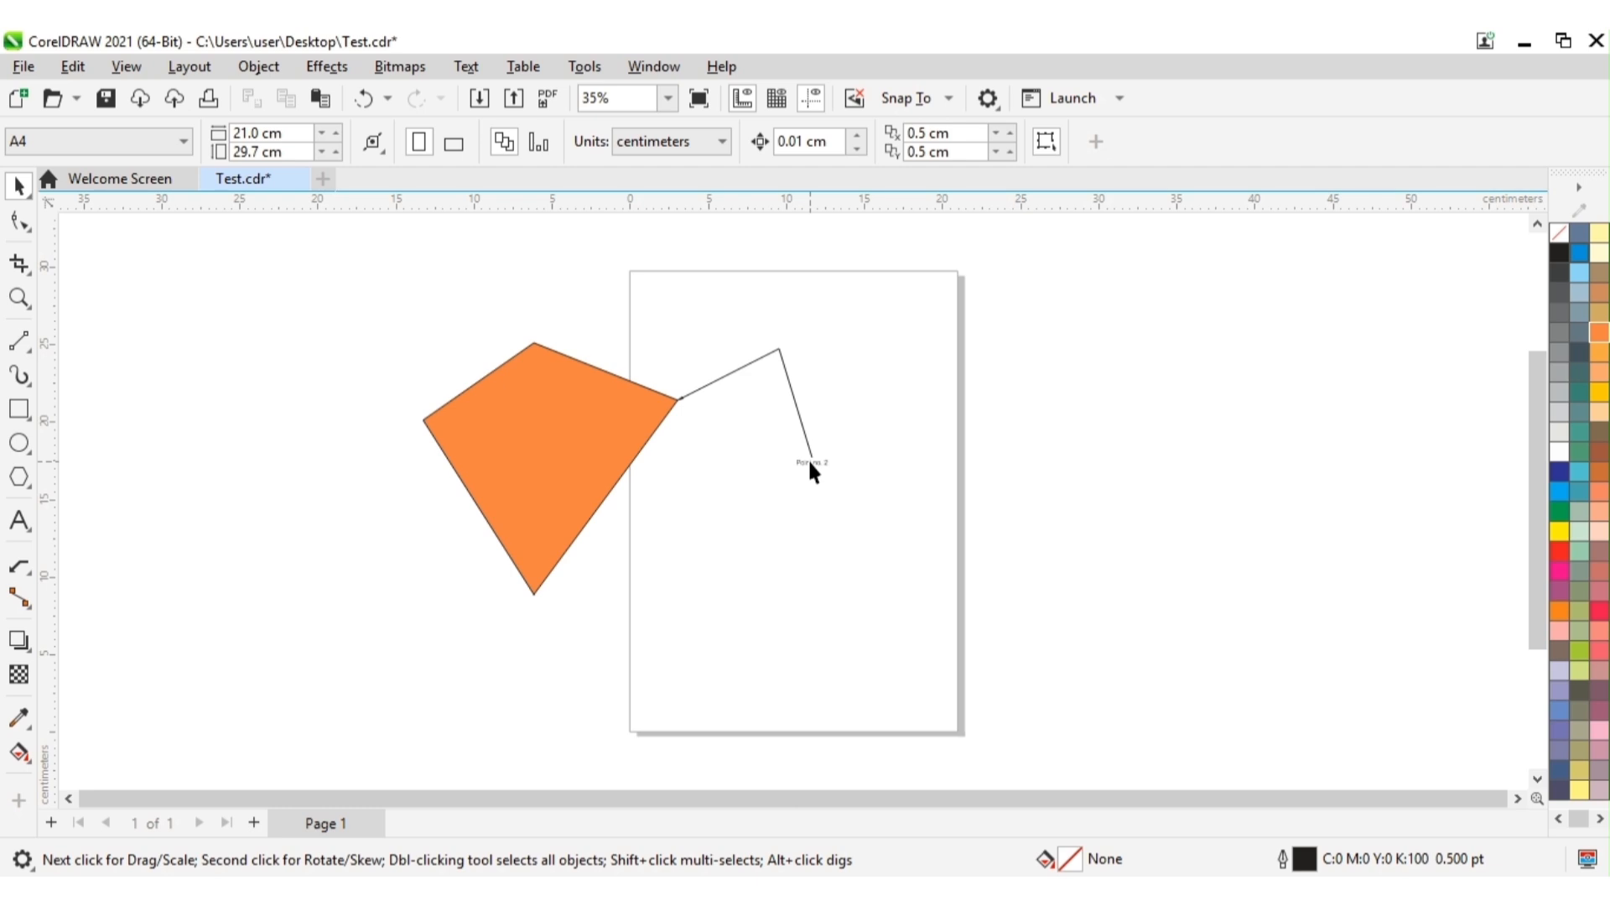
click(810, 462)
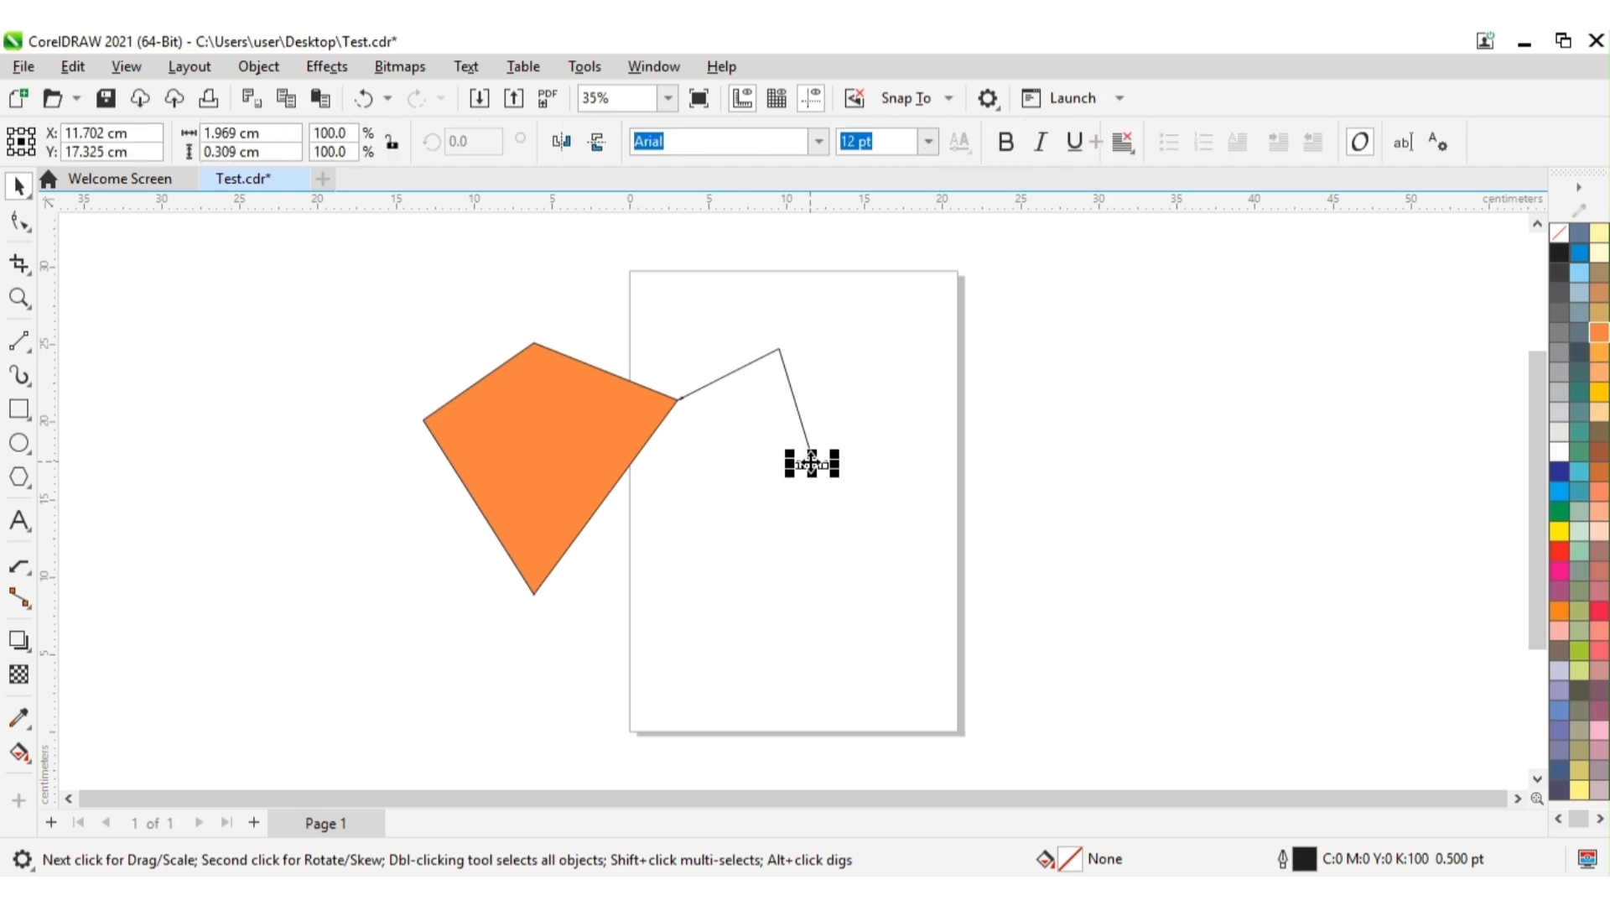
click(930, 140)
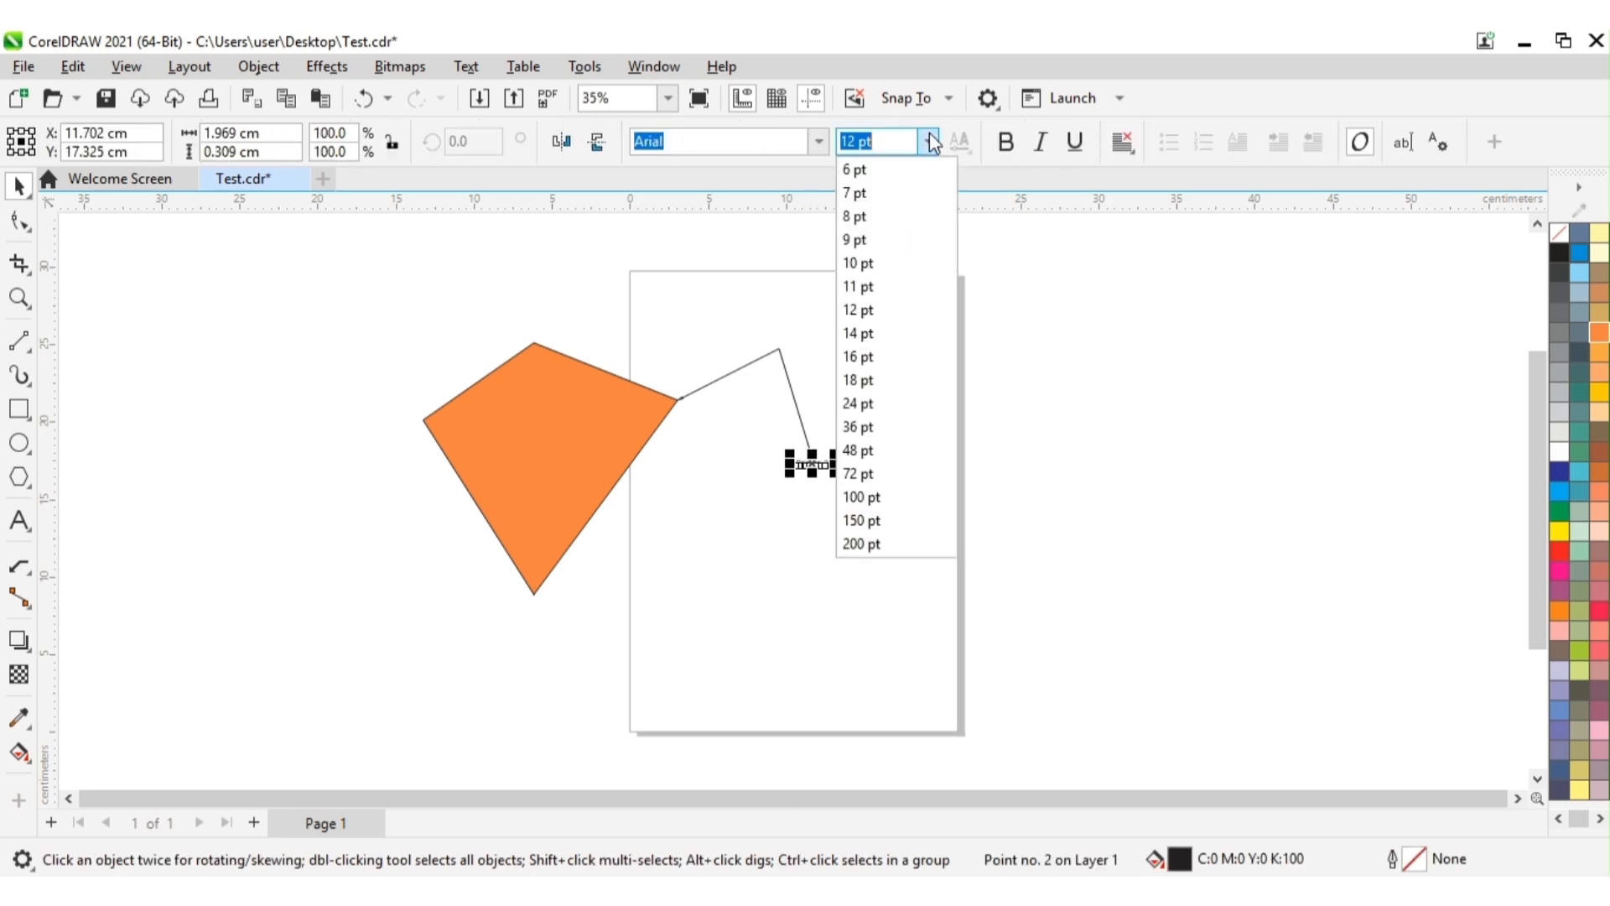
click(871, 411)
click(964, 512)
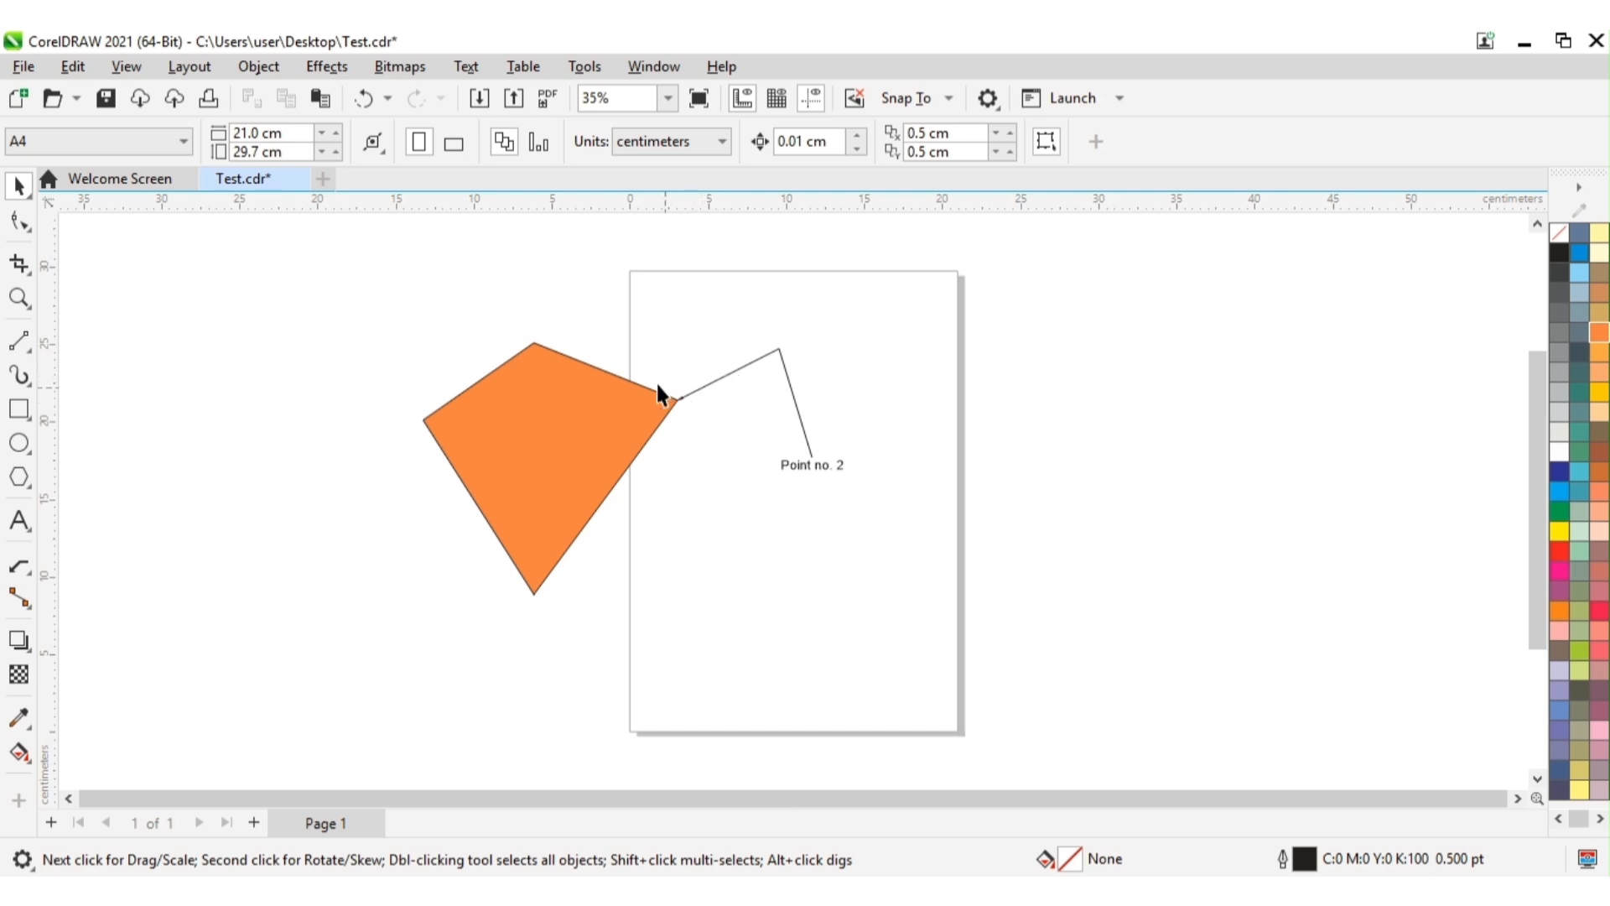
Step: Set the outline width of the callout's leader line to 4.0 pt
click(716, 379)
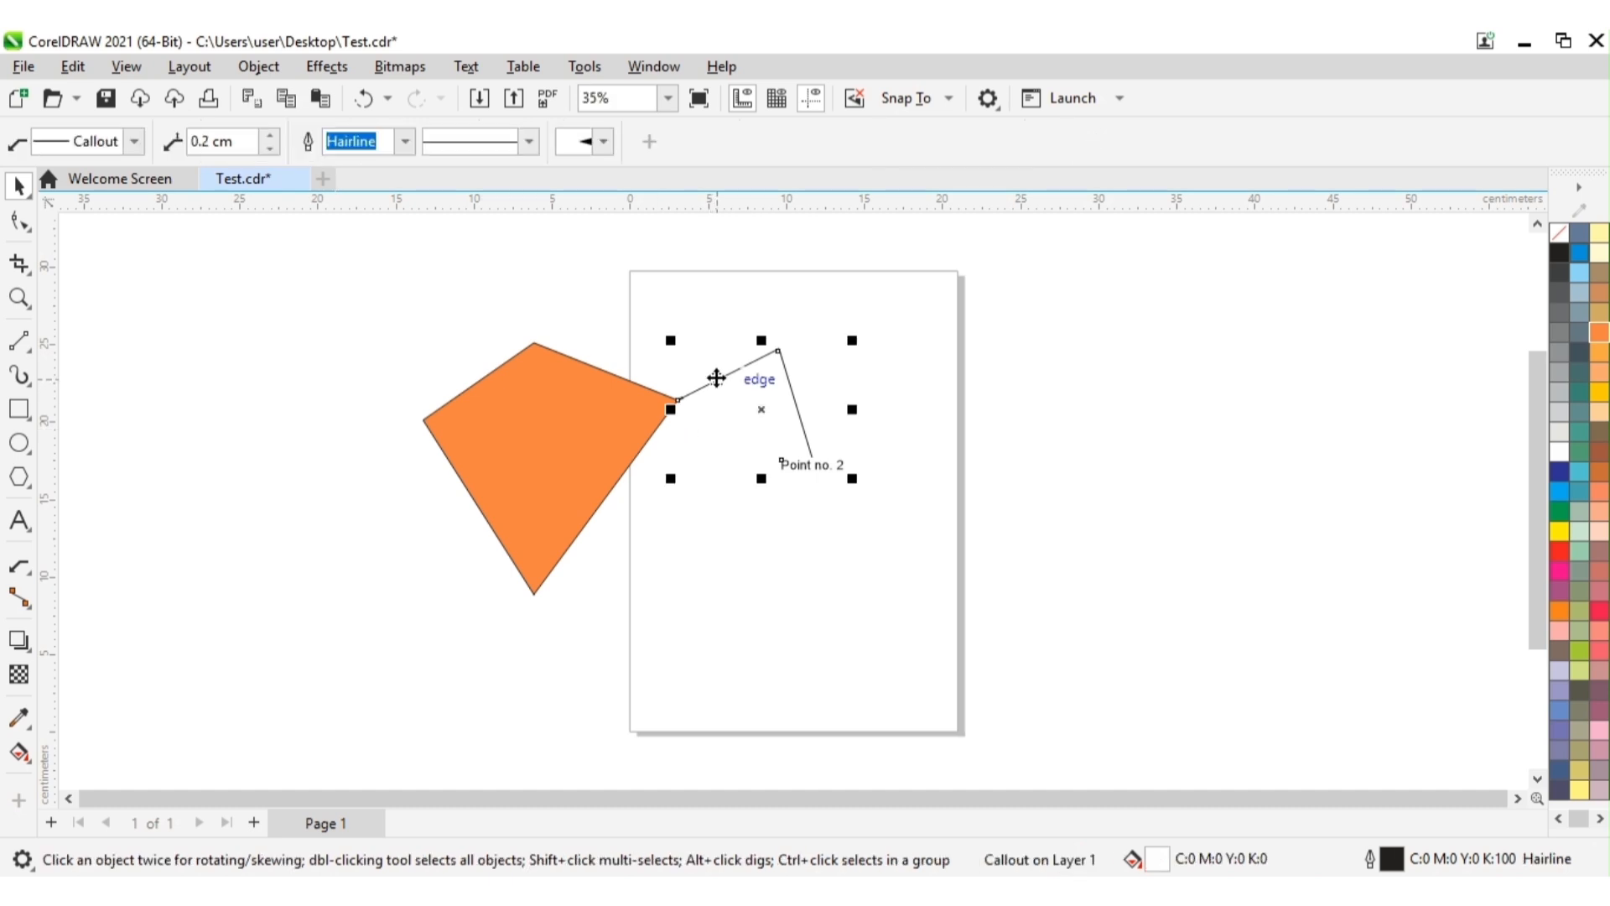
click(741, 381)
click(736, 366)
click(406, 143)
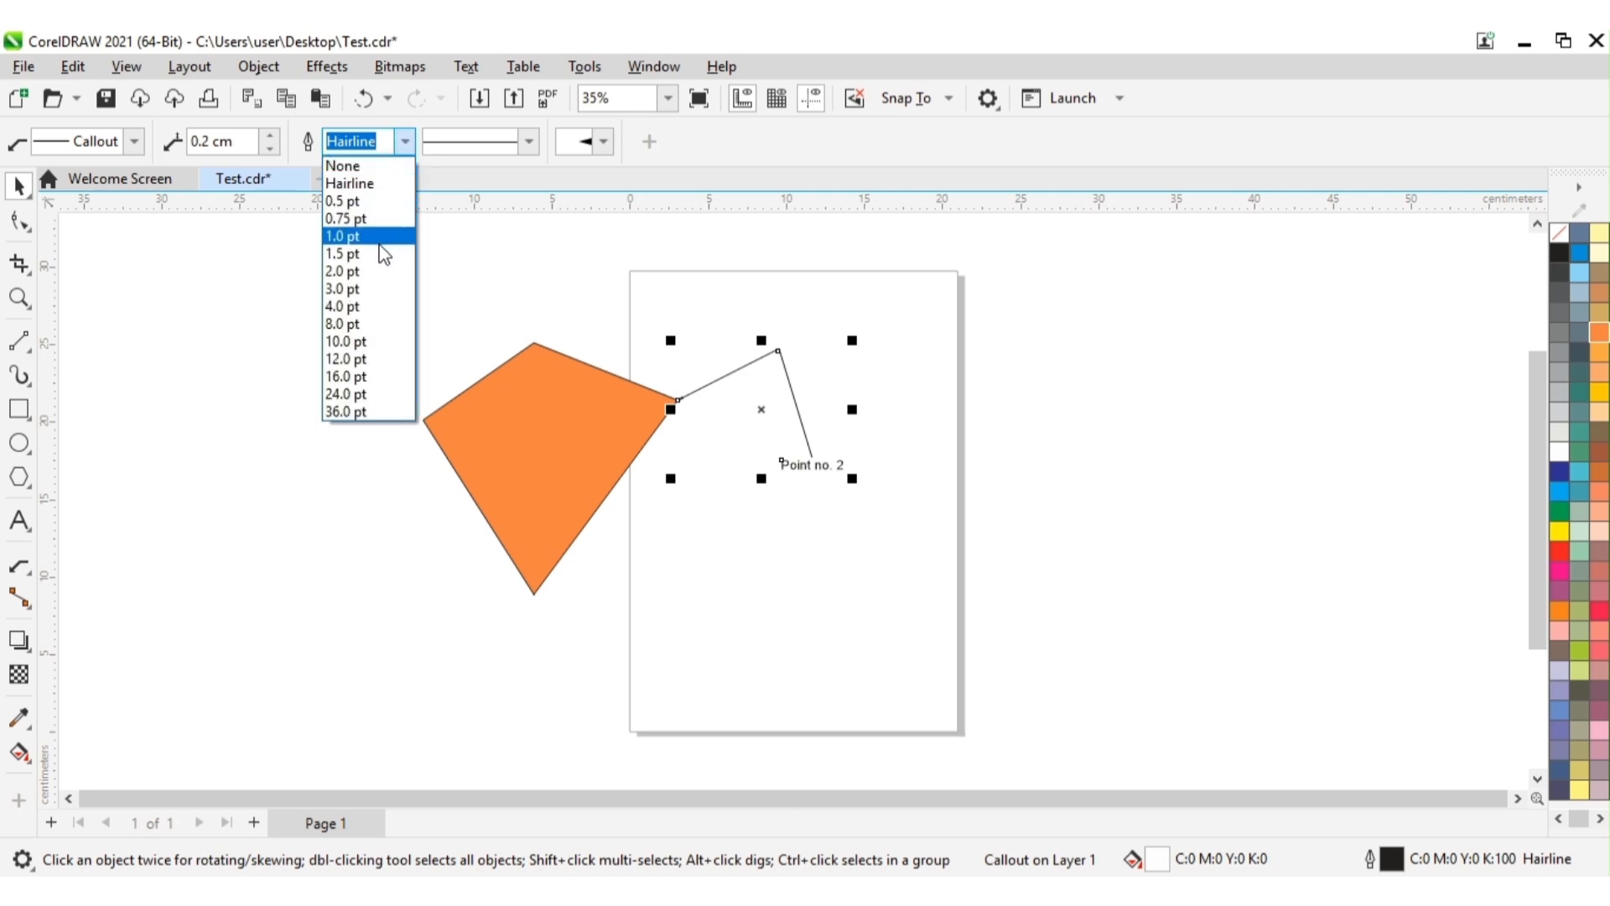
click(368, 309)
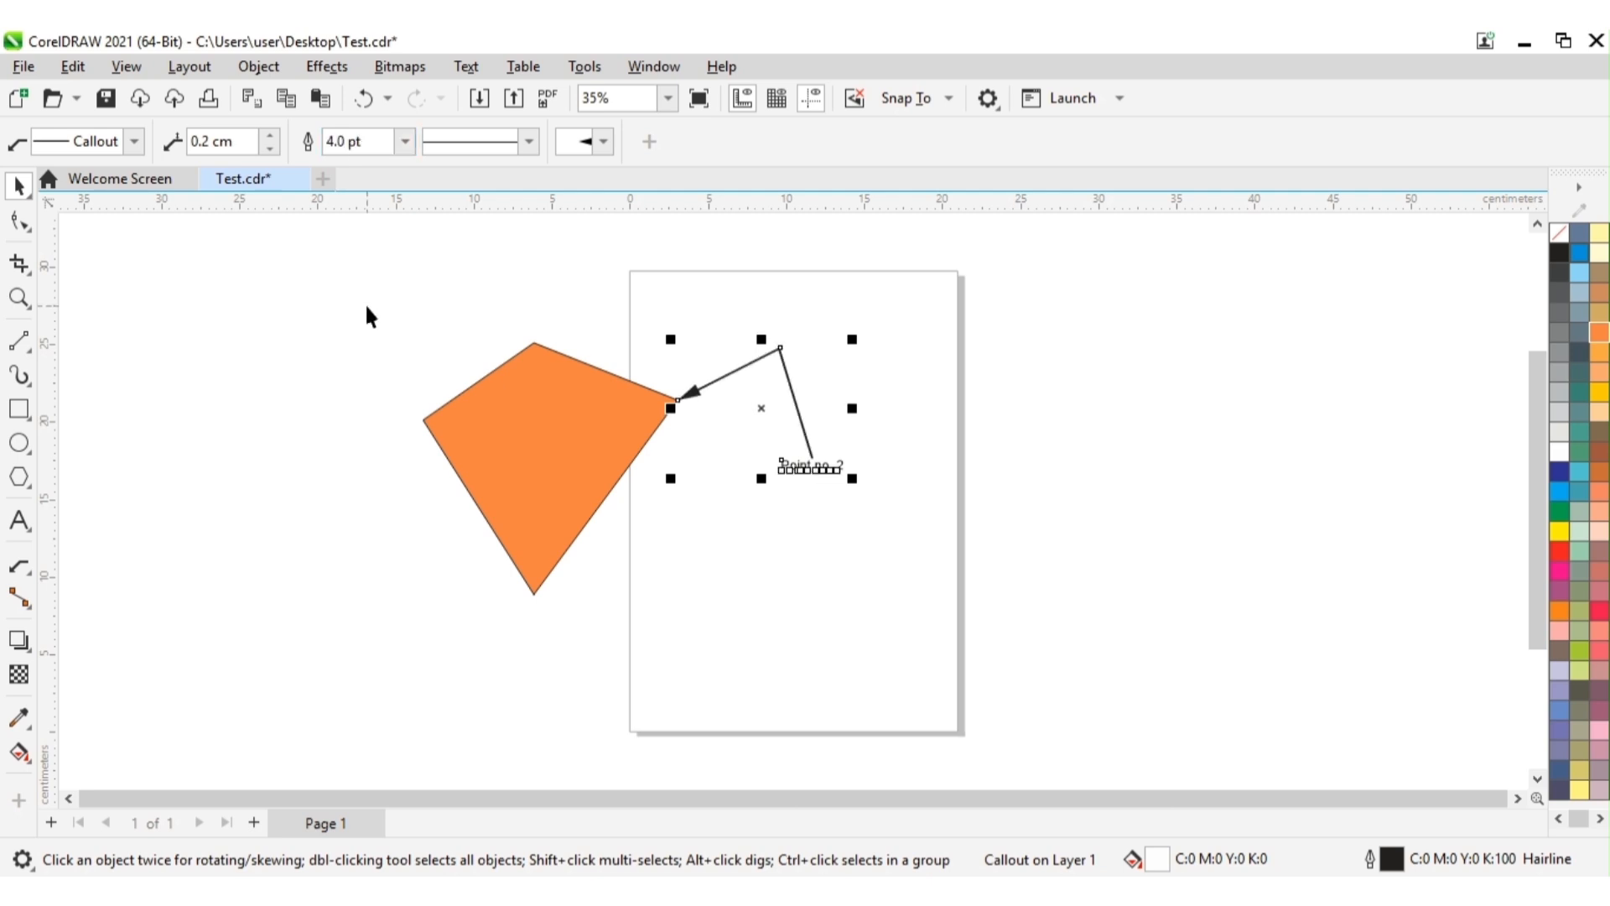
click(994, 548)
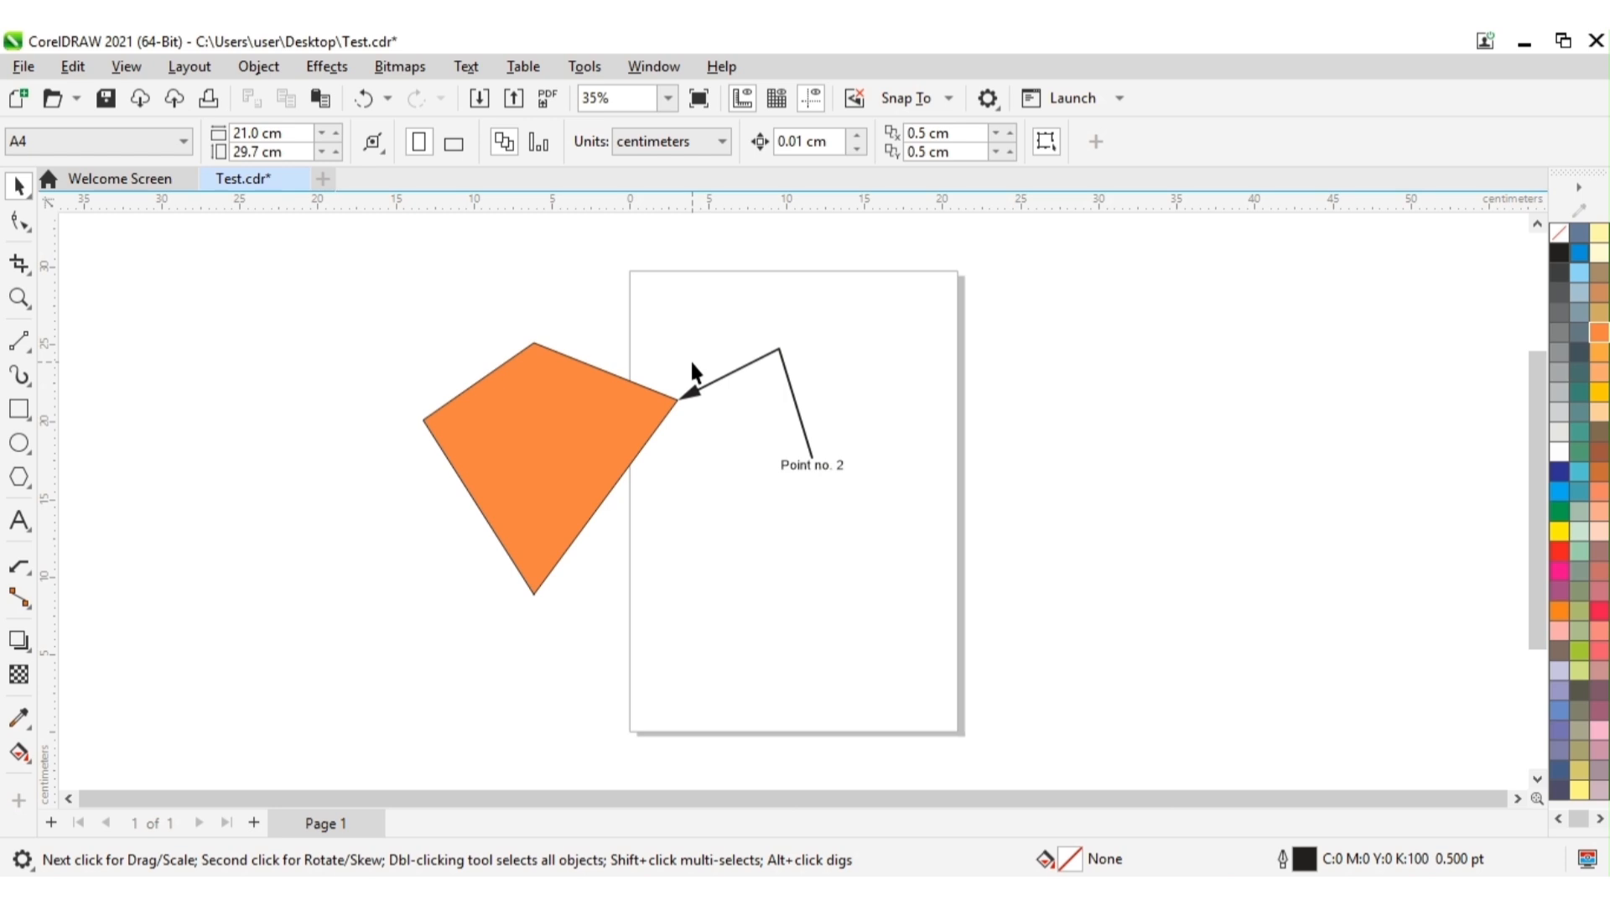
click(821, 474)
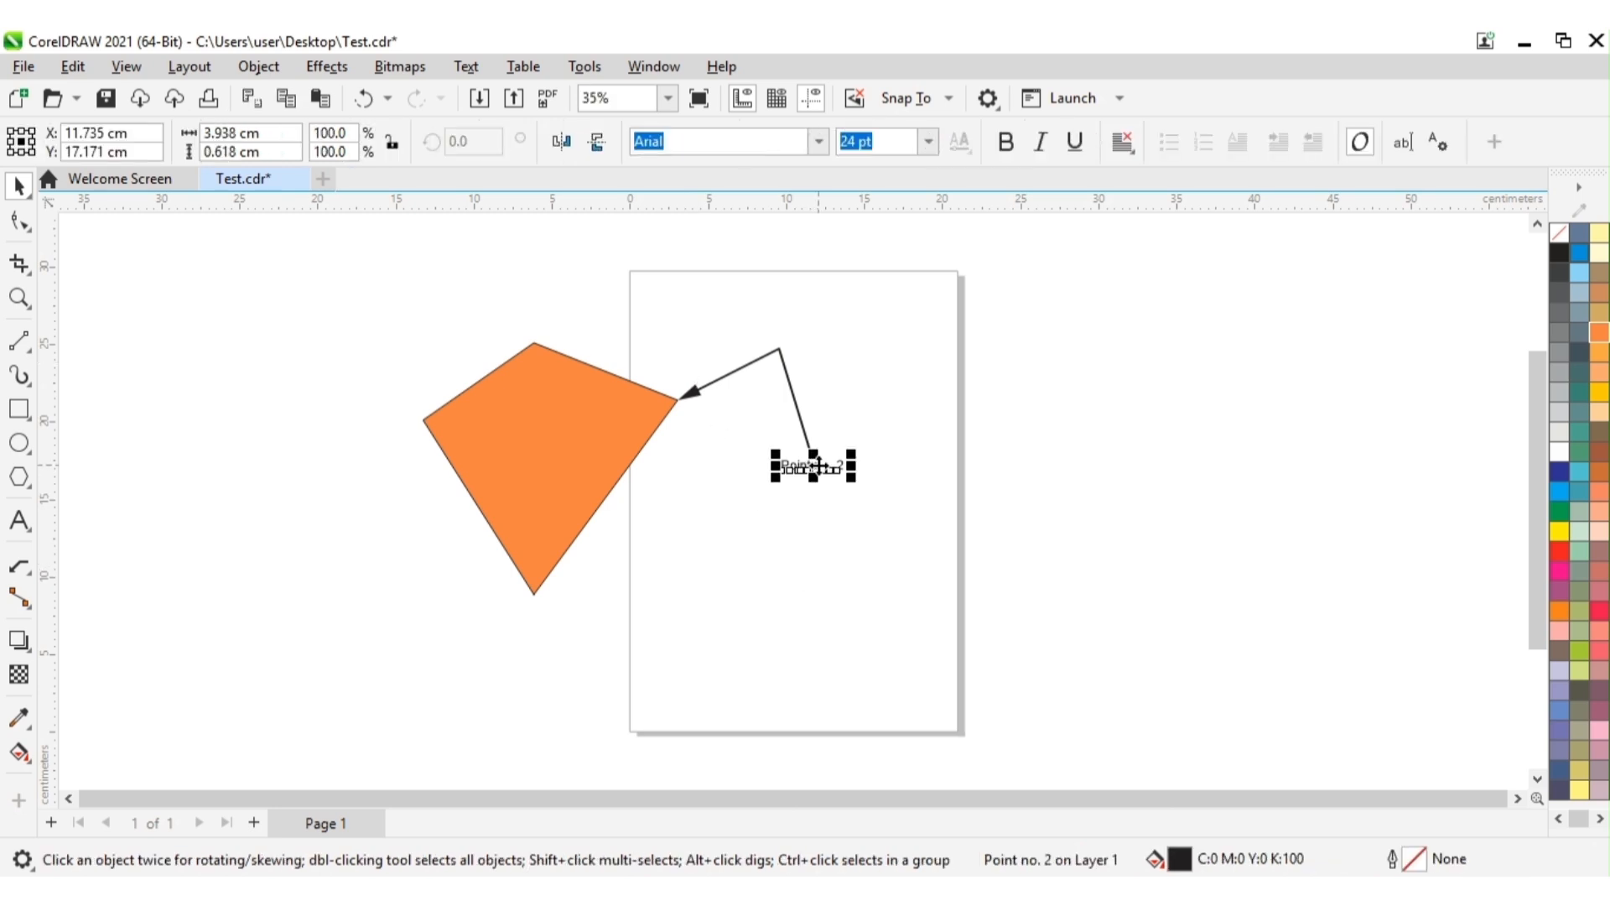
click(20, 566)
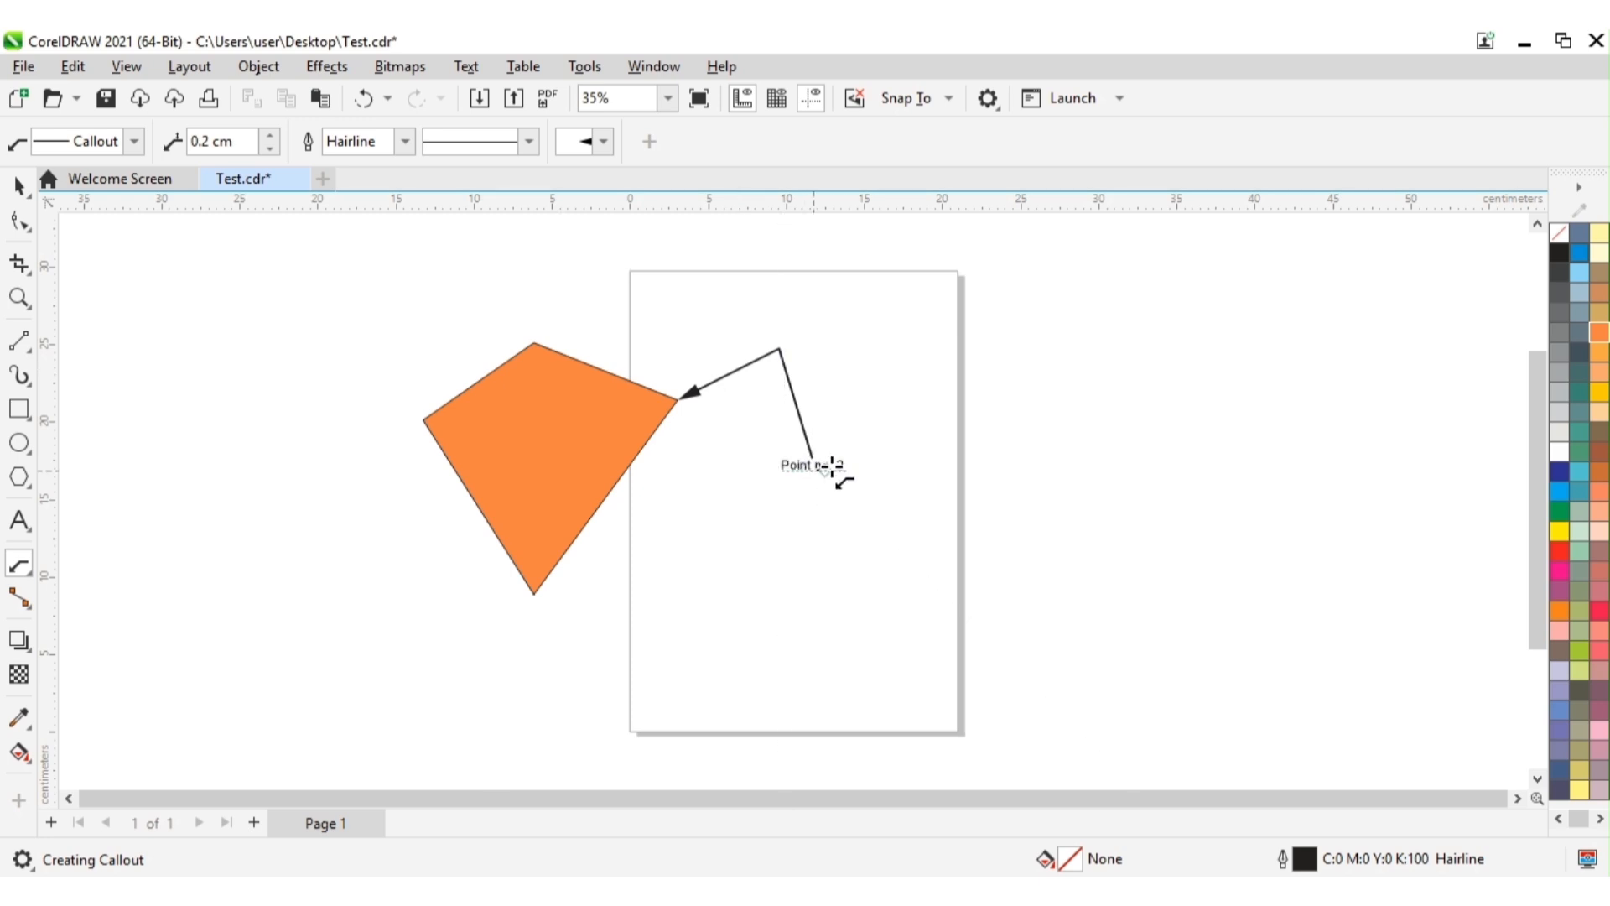
click(21, 186)
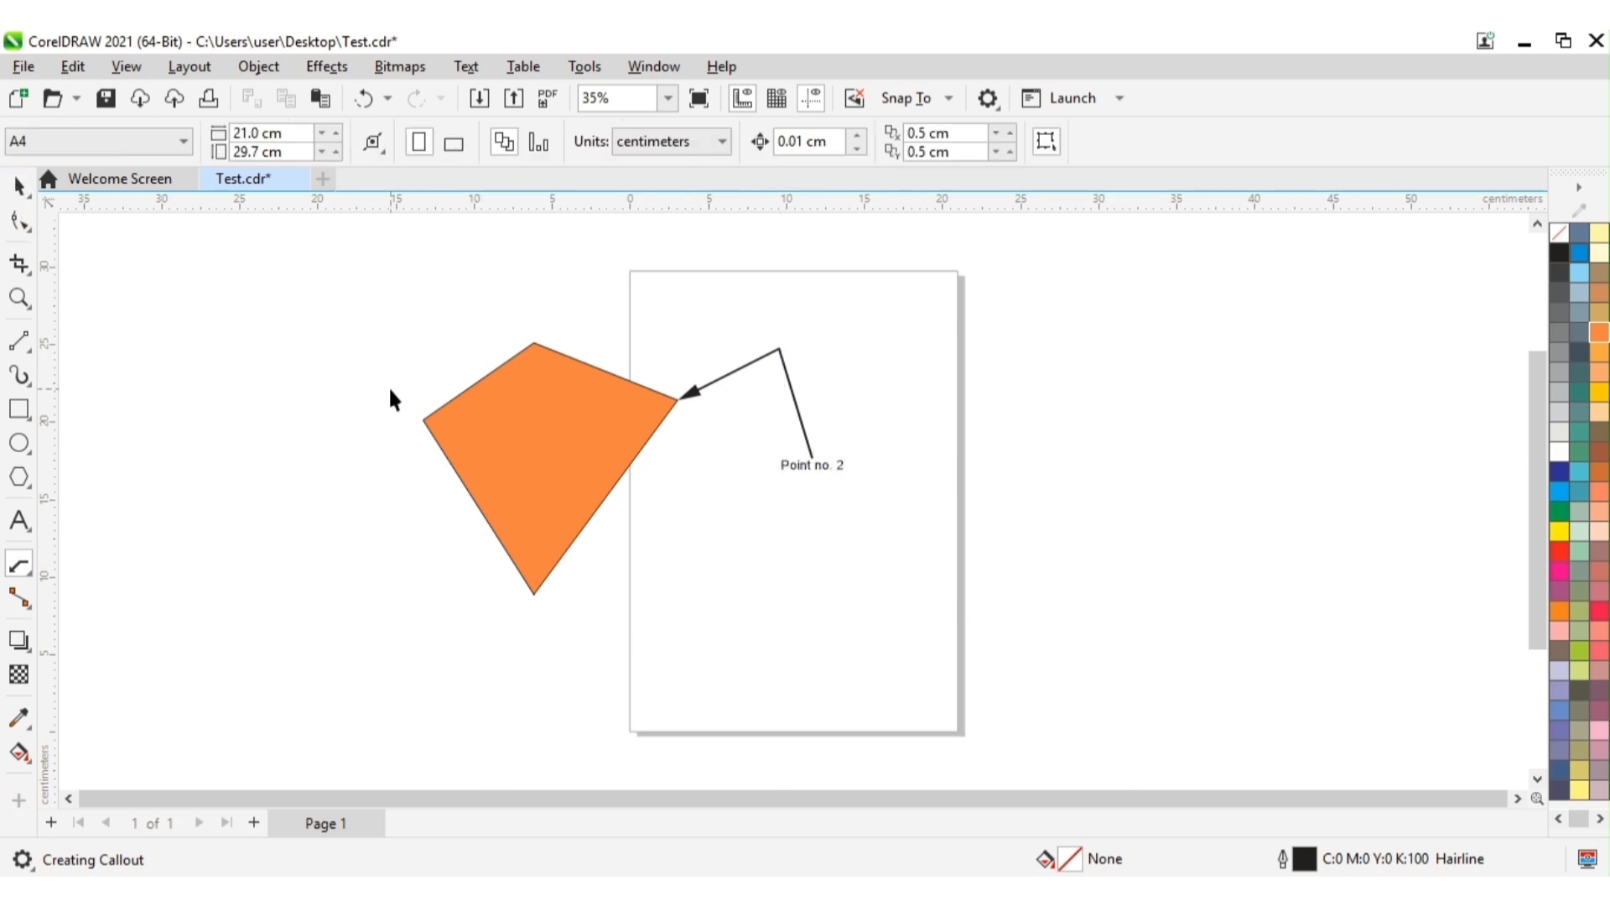
click(812, 463)
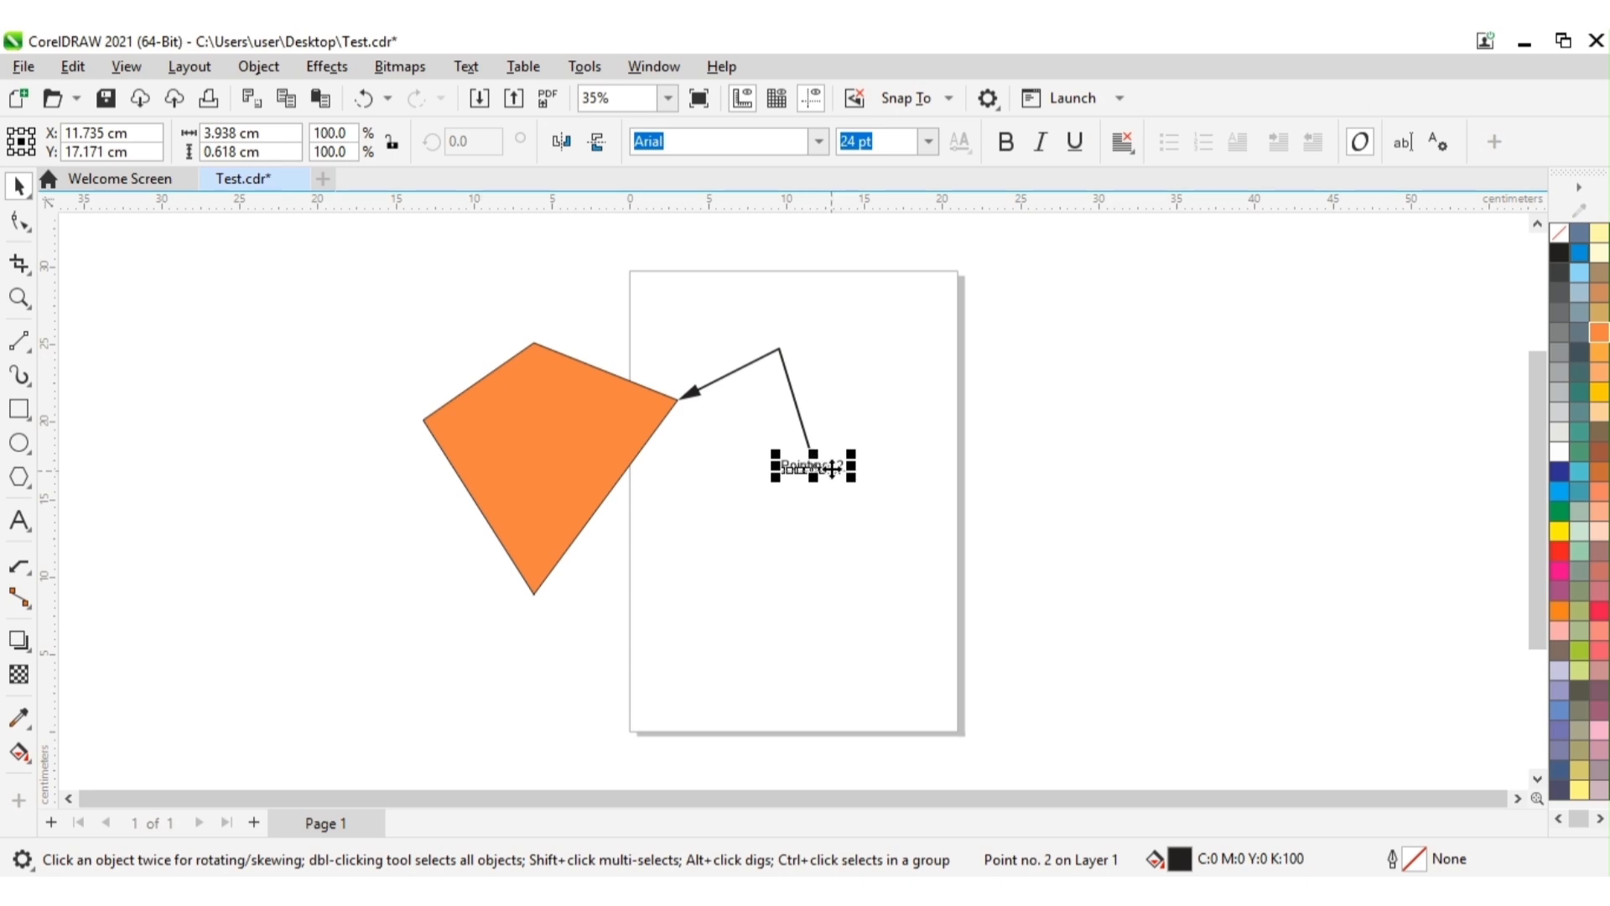
click(830, 466)
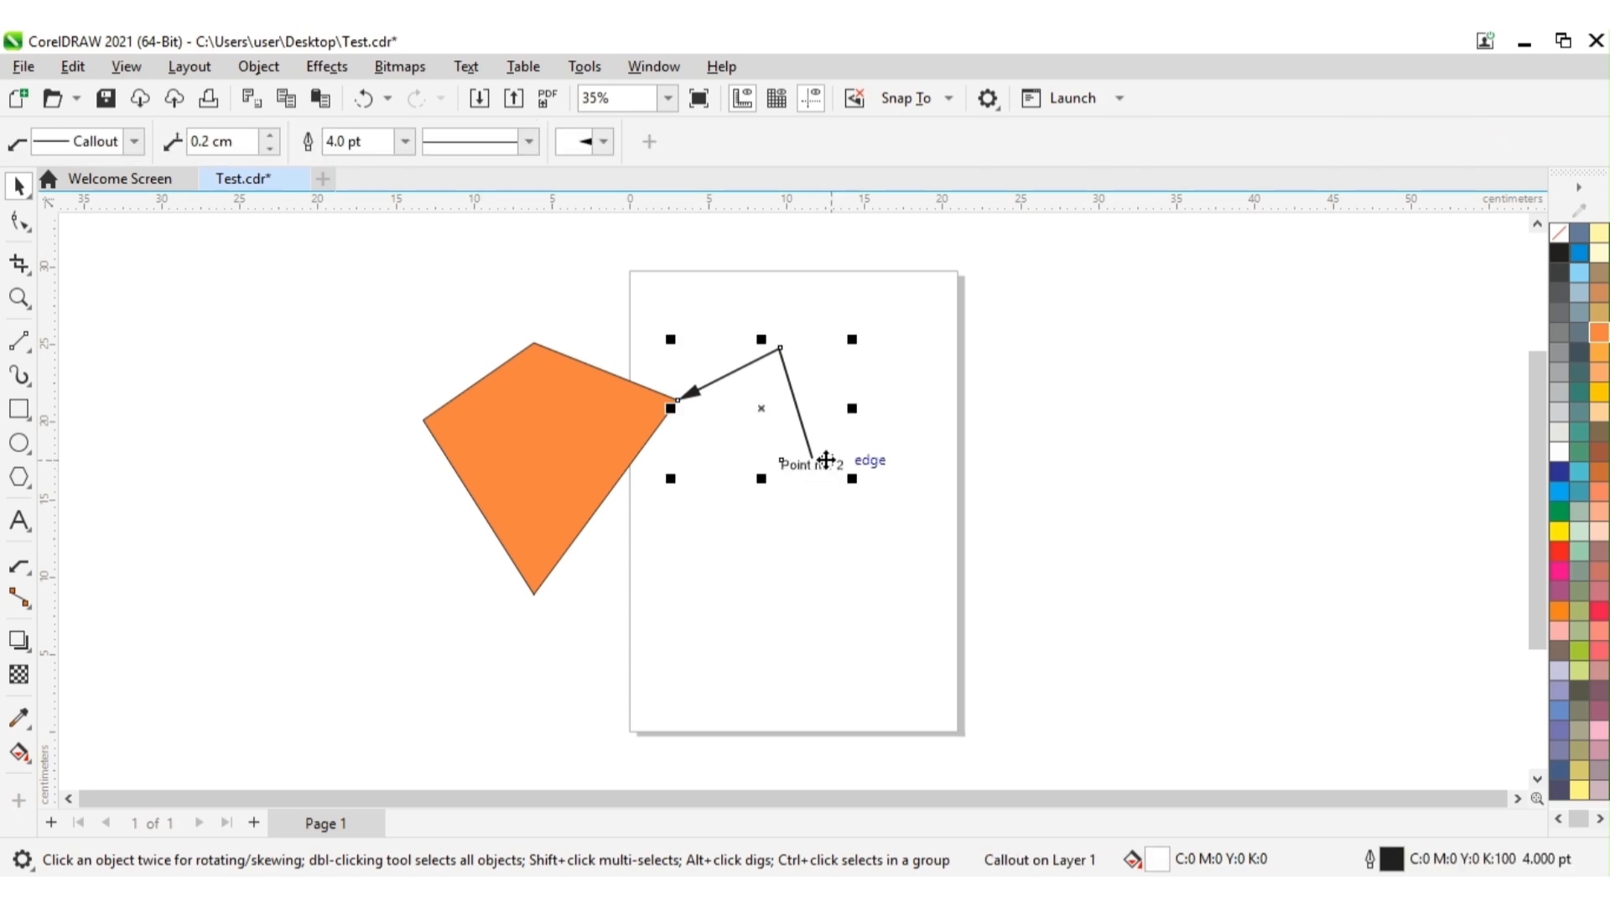
click(868, 545)
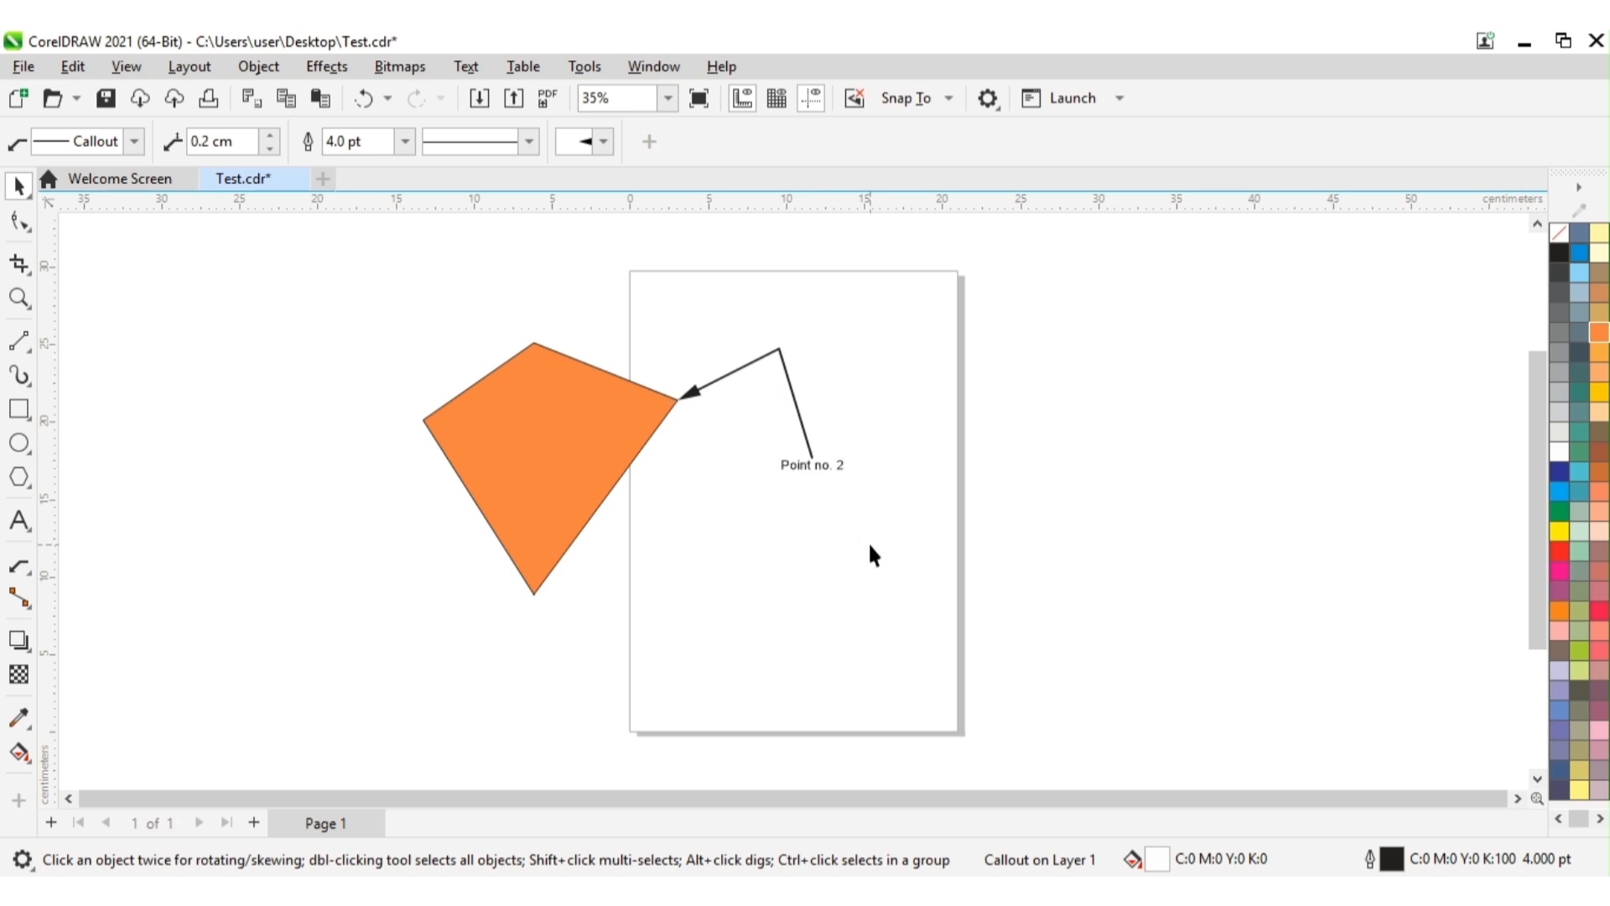
click(836, 467)
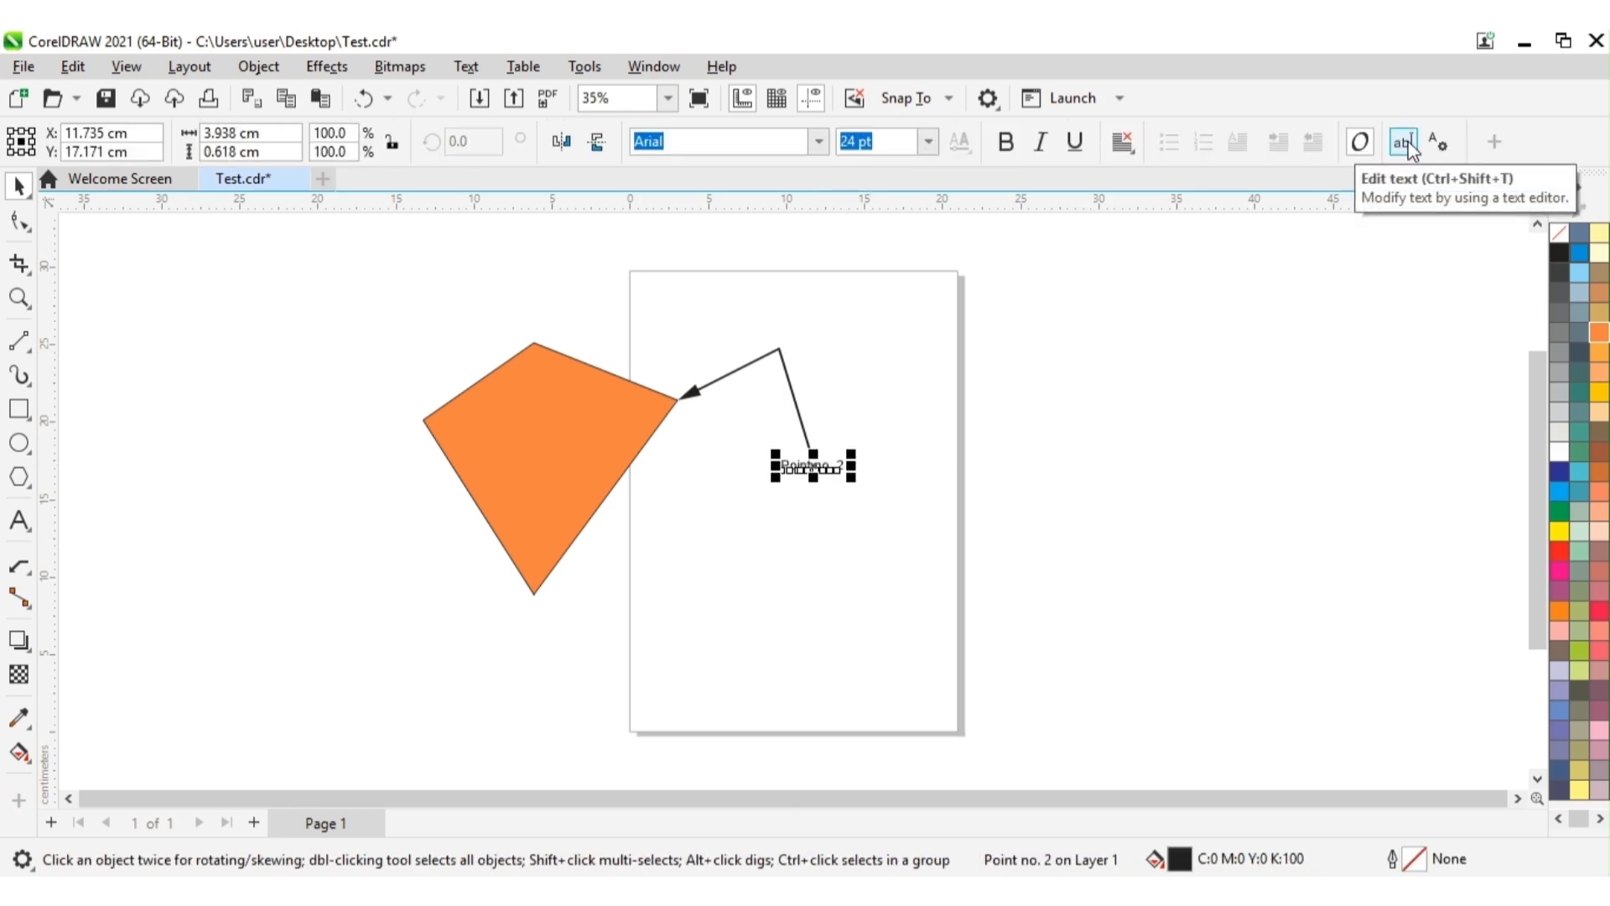
click(842, 542)
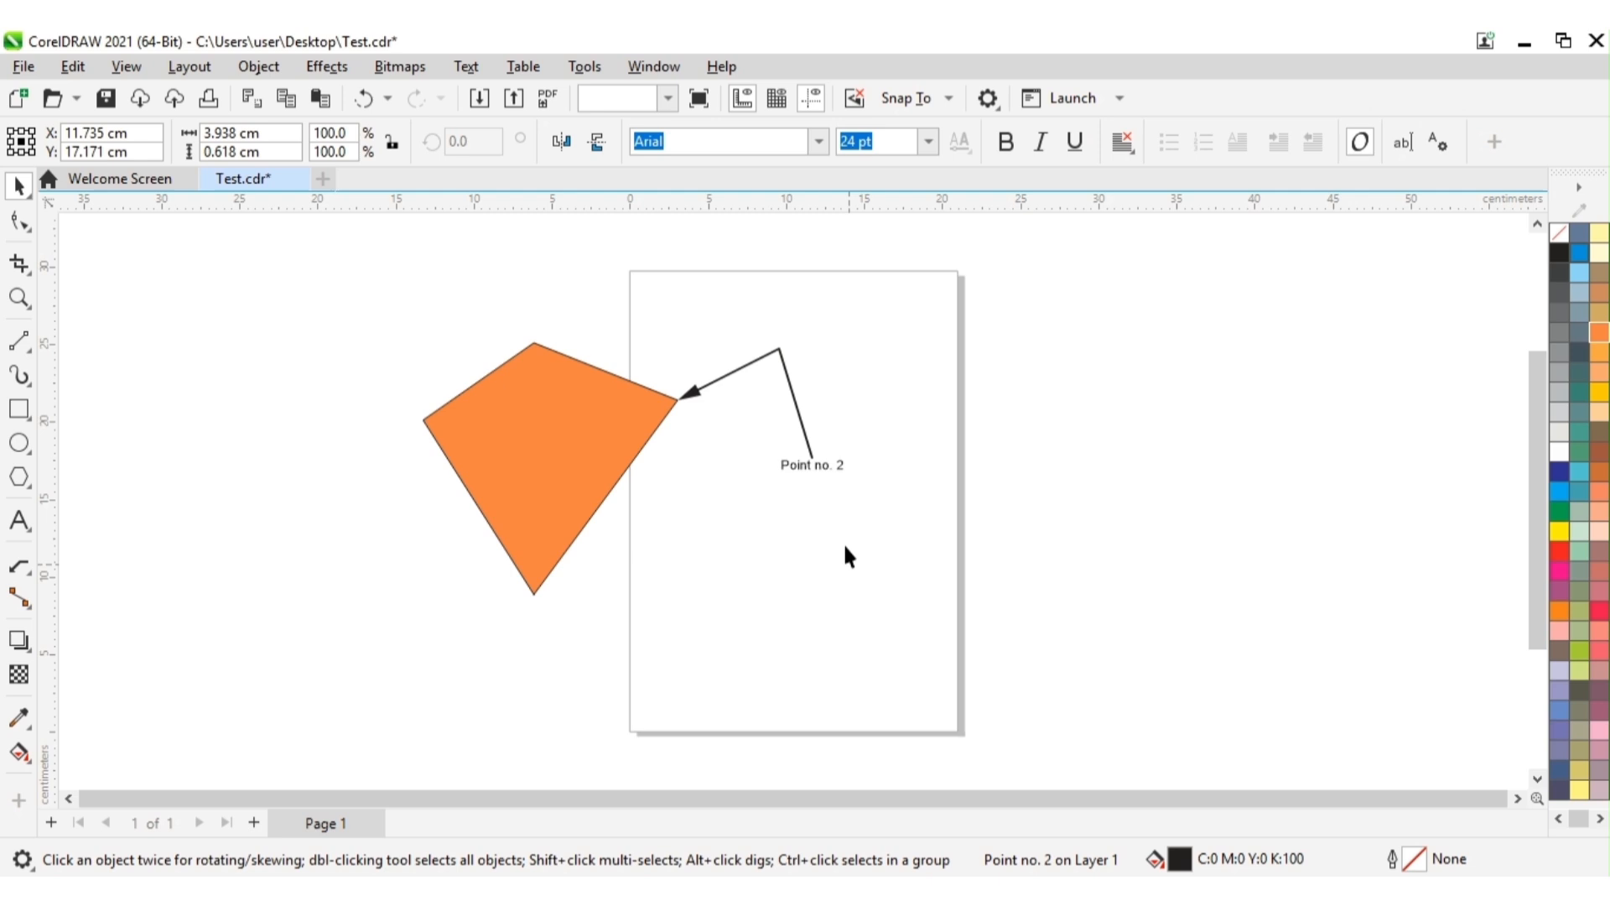
Step: Open the callout text "Point no. 2" for editing and delete all its characters
click(824, 466)
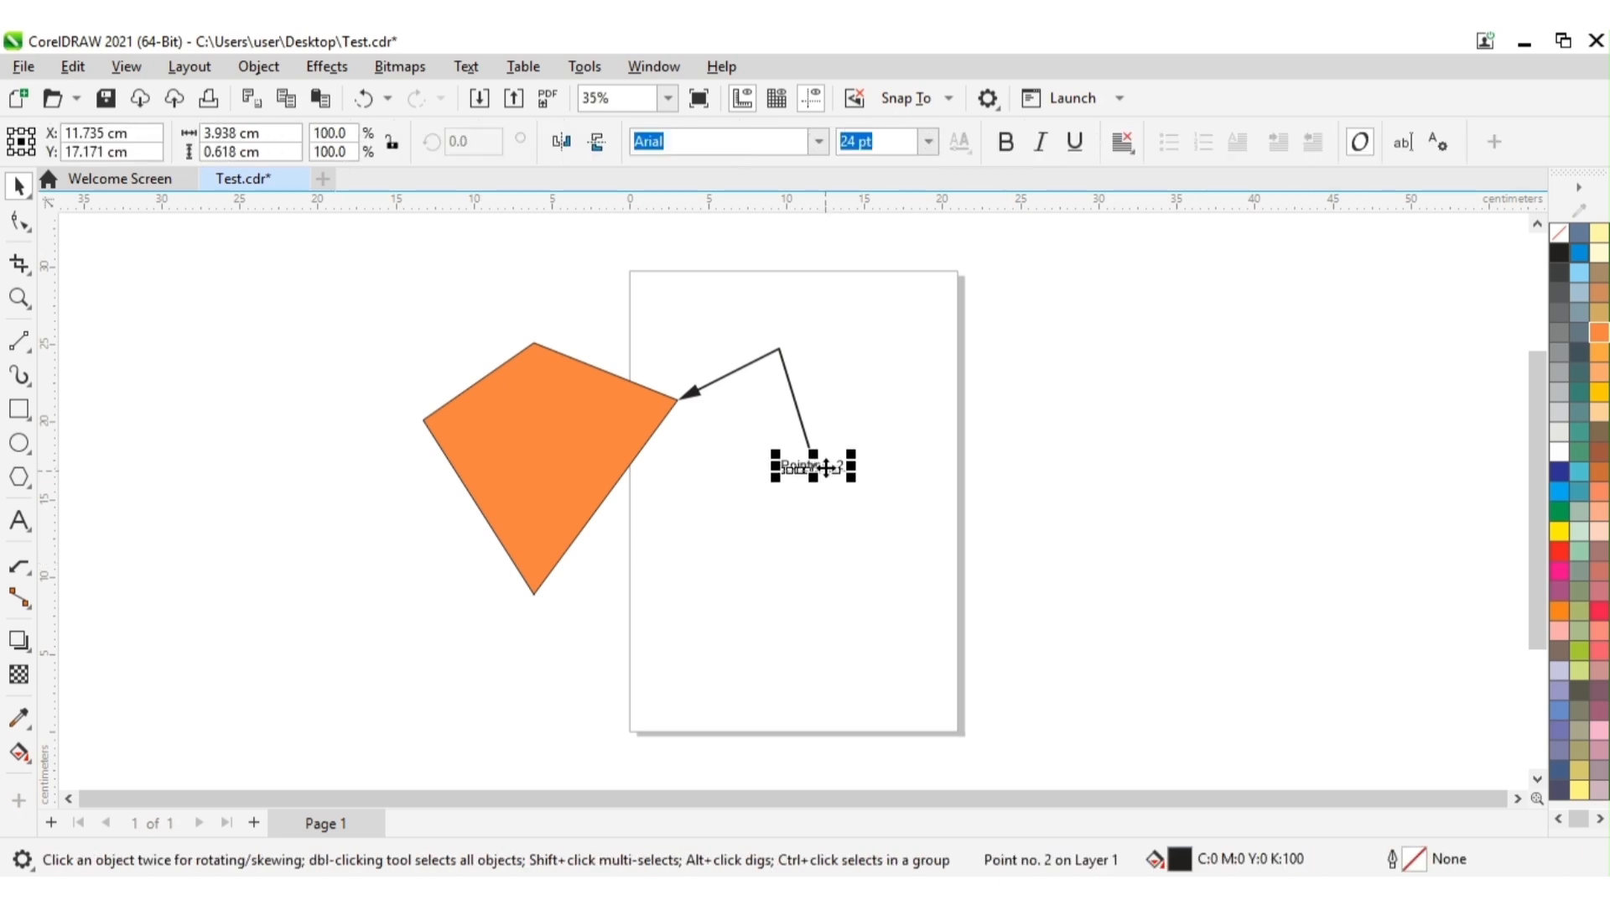
double_click(822, 466)
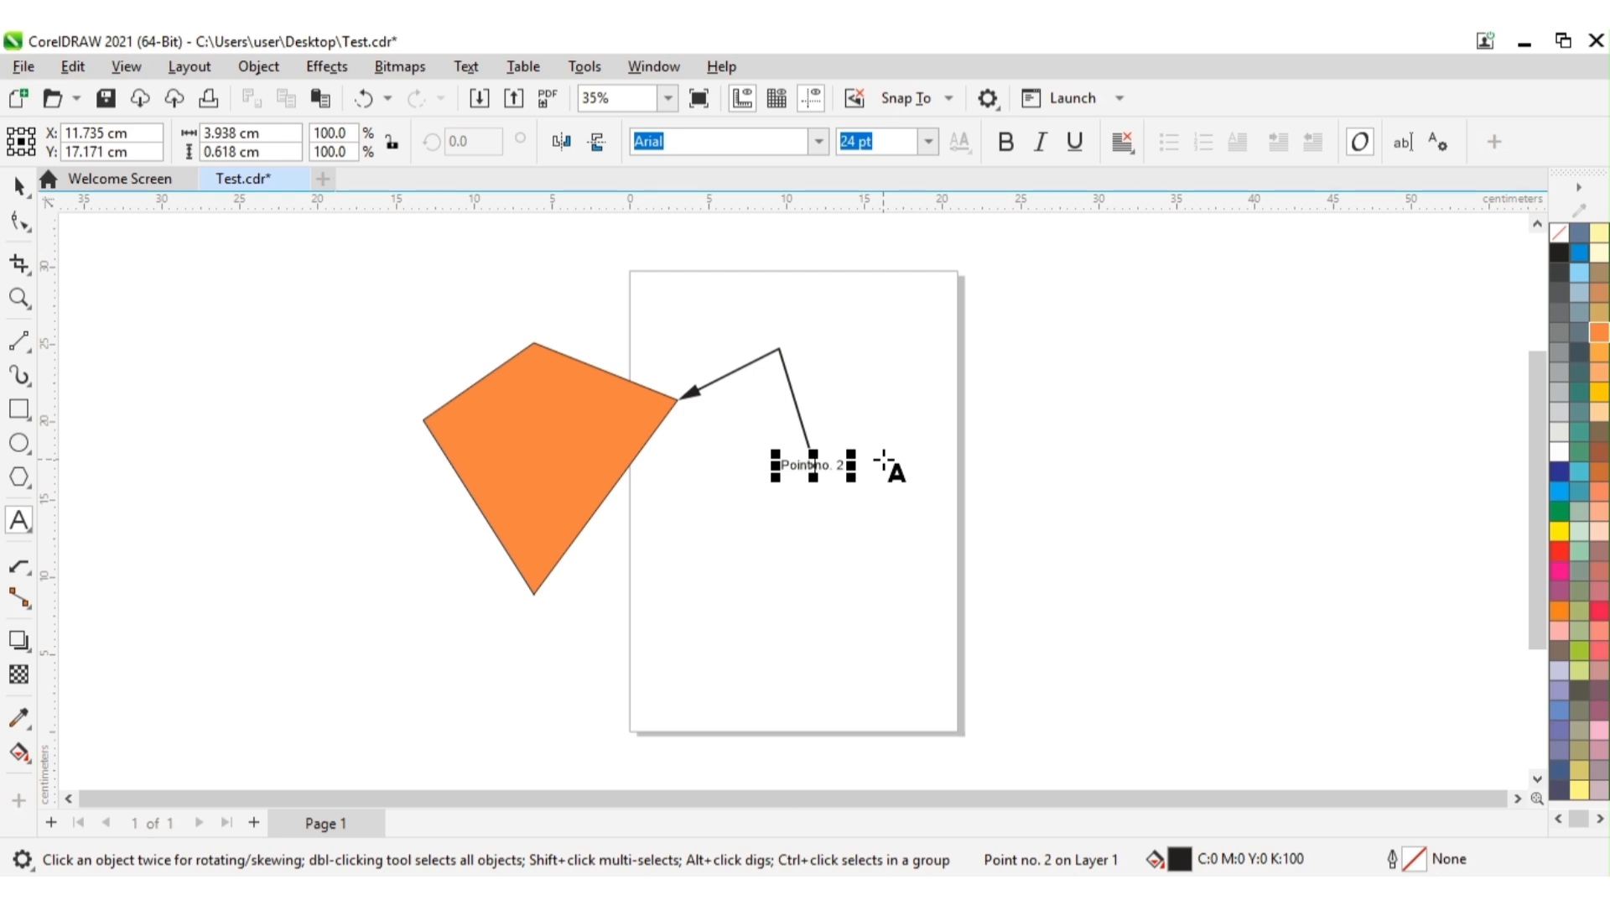
key(Right)
key(Right)
key(Right)
key(Right)
key(Right)
key(BackSpace)
key(BackSpace)
key(BackSpace)
key(BackSpace)
key(BackSpace)
key(BackSpace)
key(BackSpace)
key(BackSpace)
key(BackSpace)
key(BackSpace)
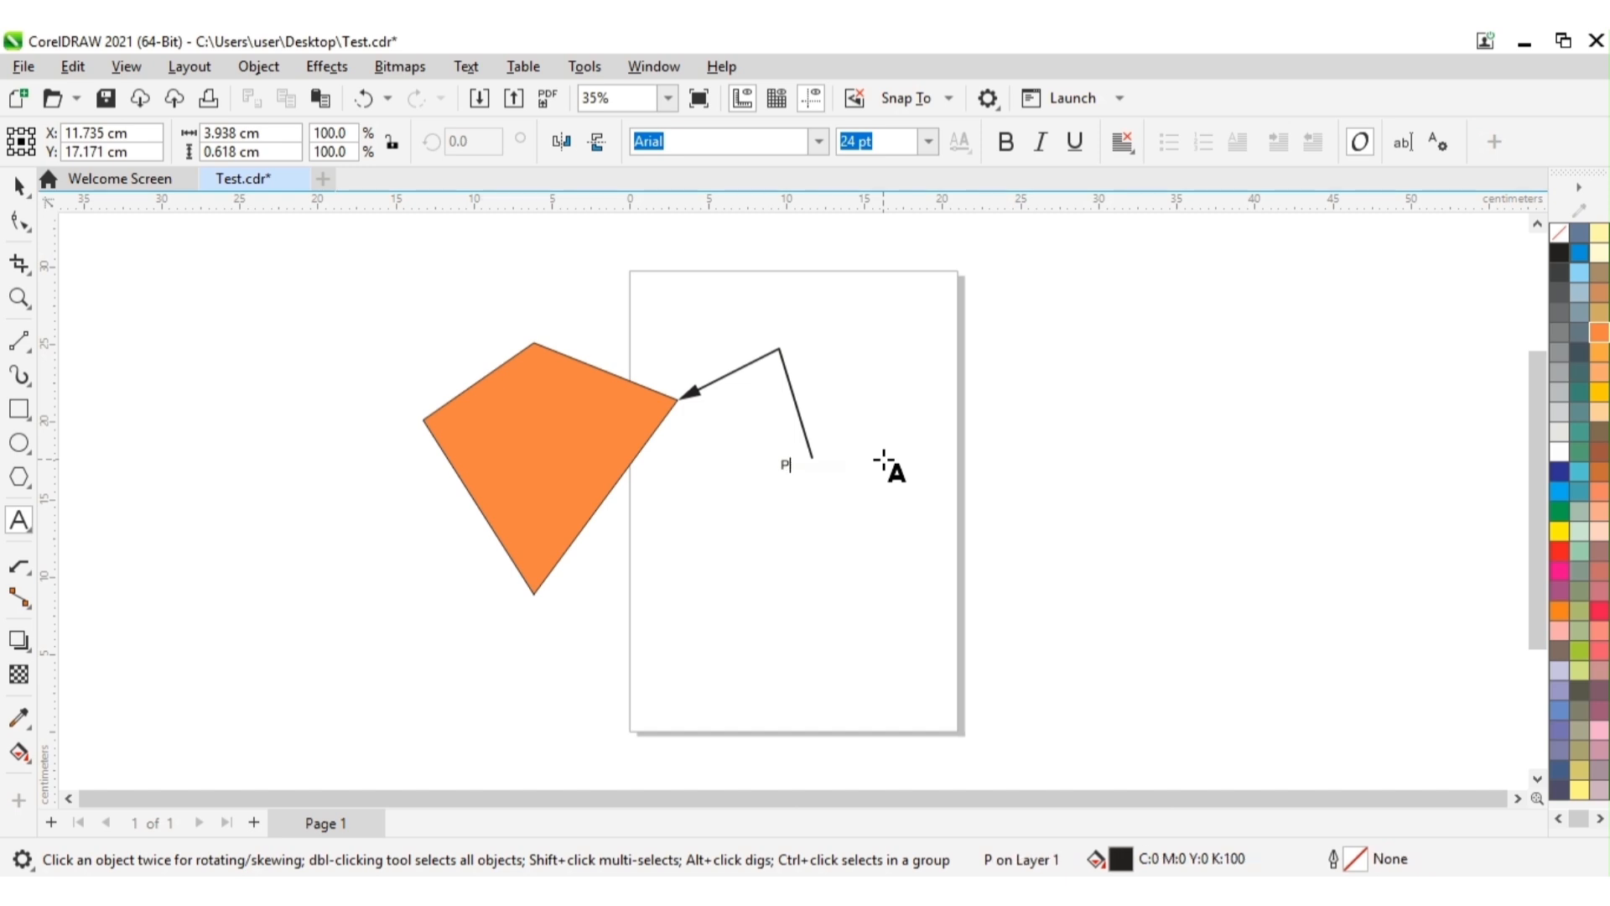
key(BackSpace)
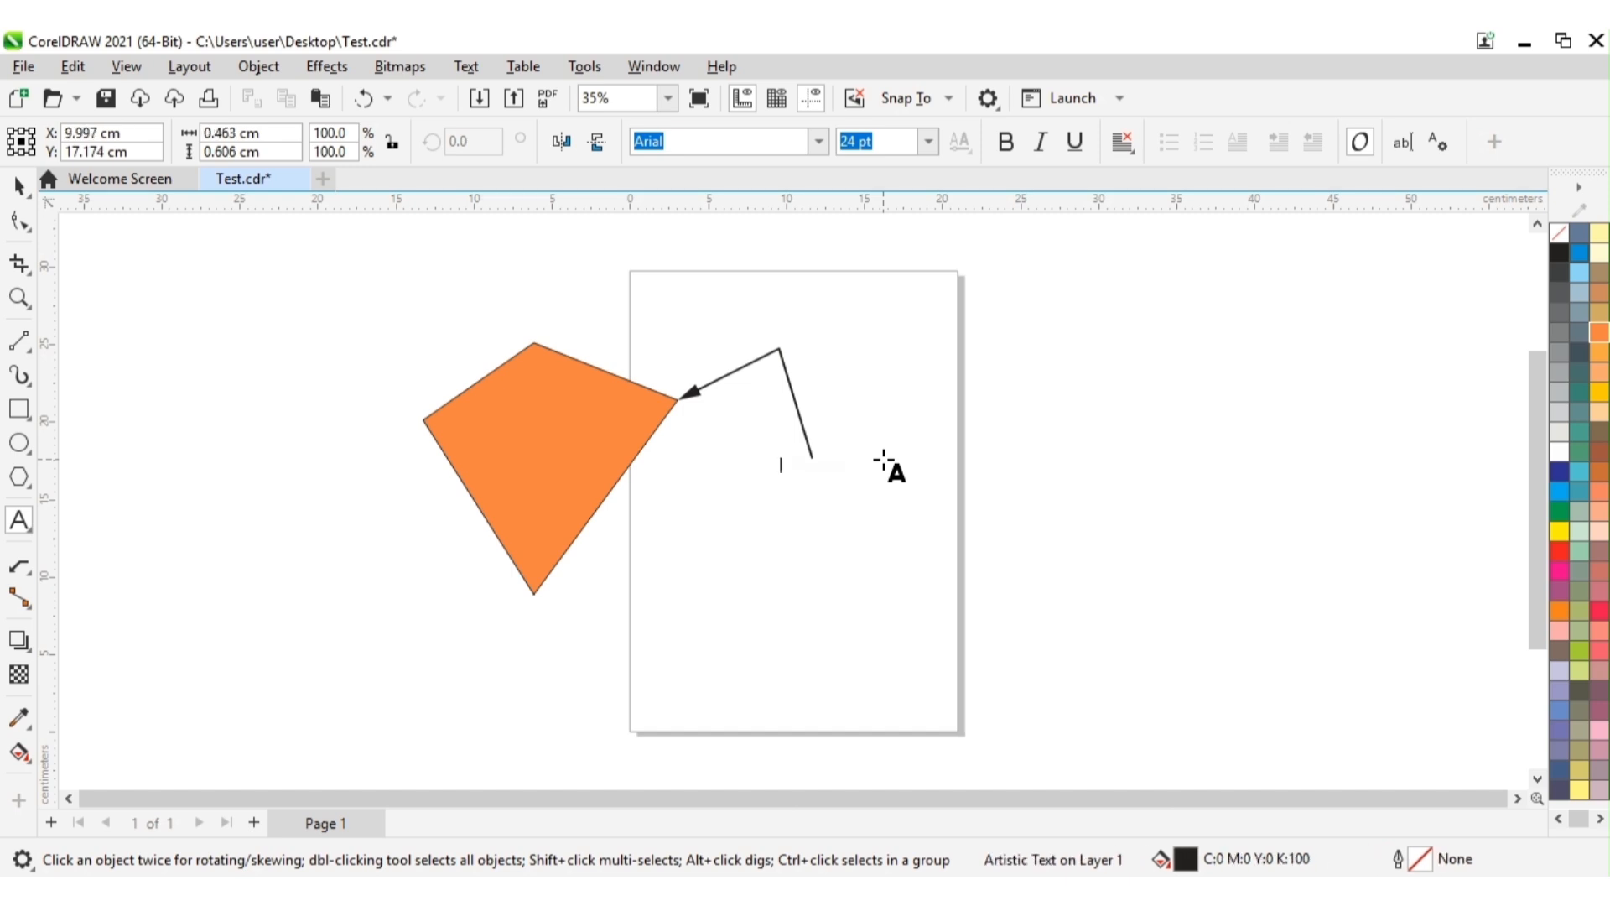
Step: Try "AAA" and "ABC" as replacement callout text, clearing each one again
text(AAA)
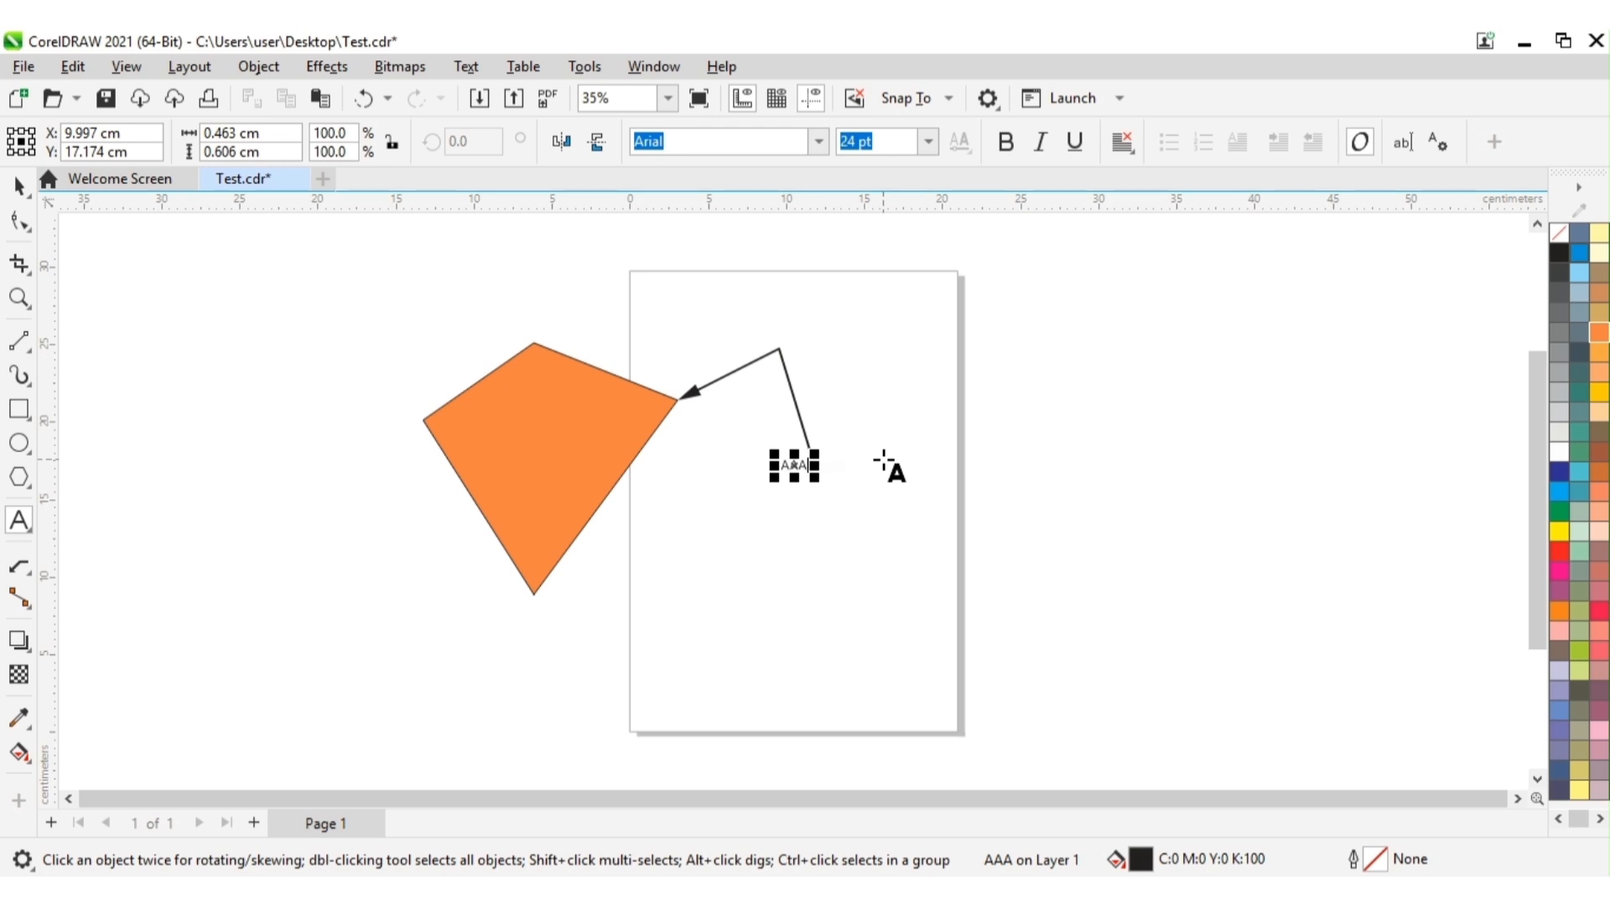
key(BackSpace)
key(BackSpace)
key(BackSpace)
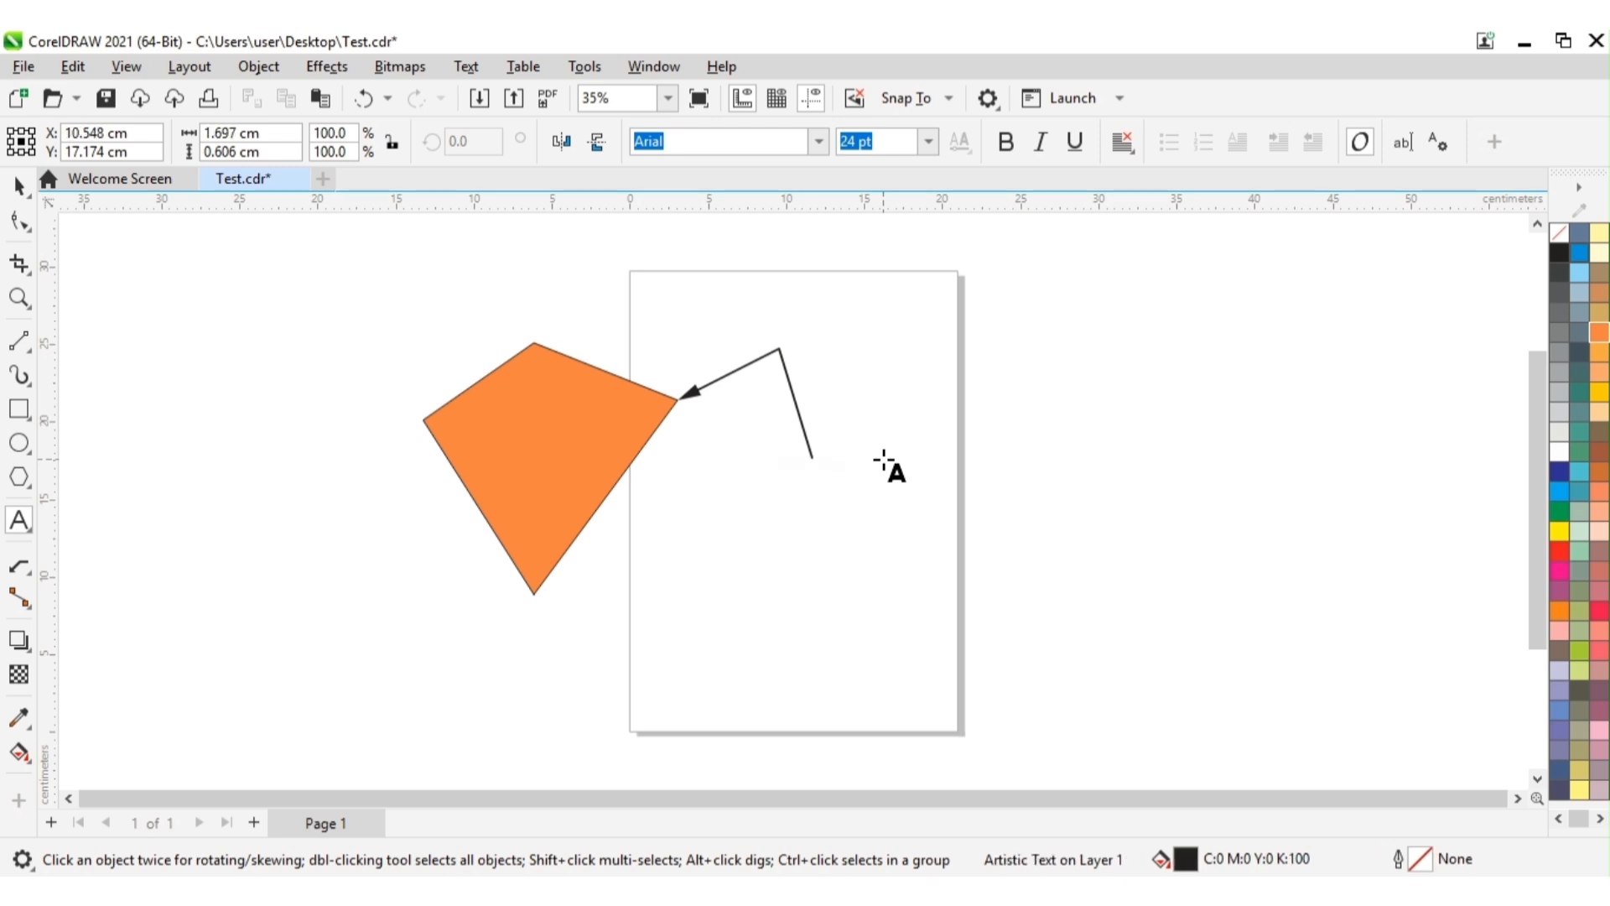
text(ABC)
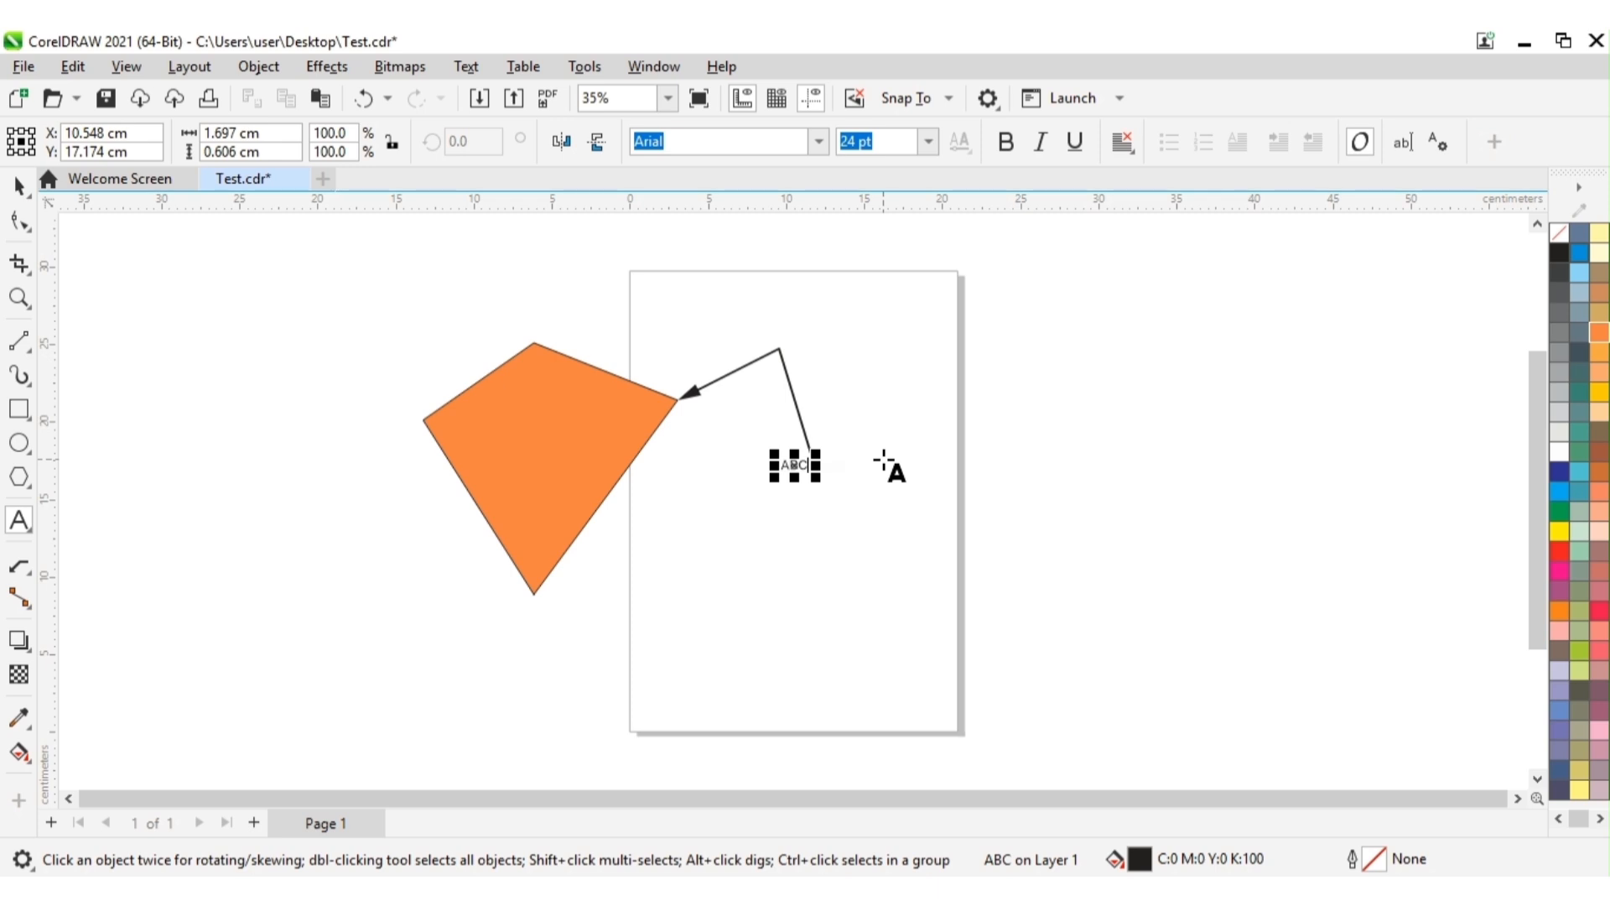
key(BackSpace)
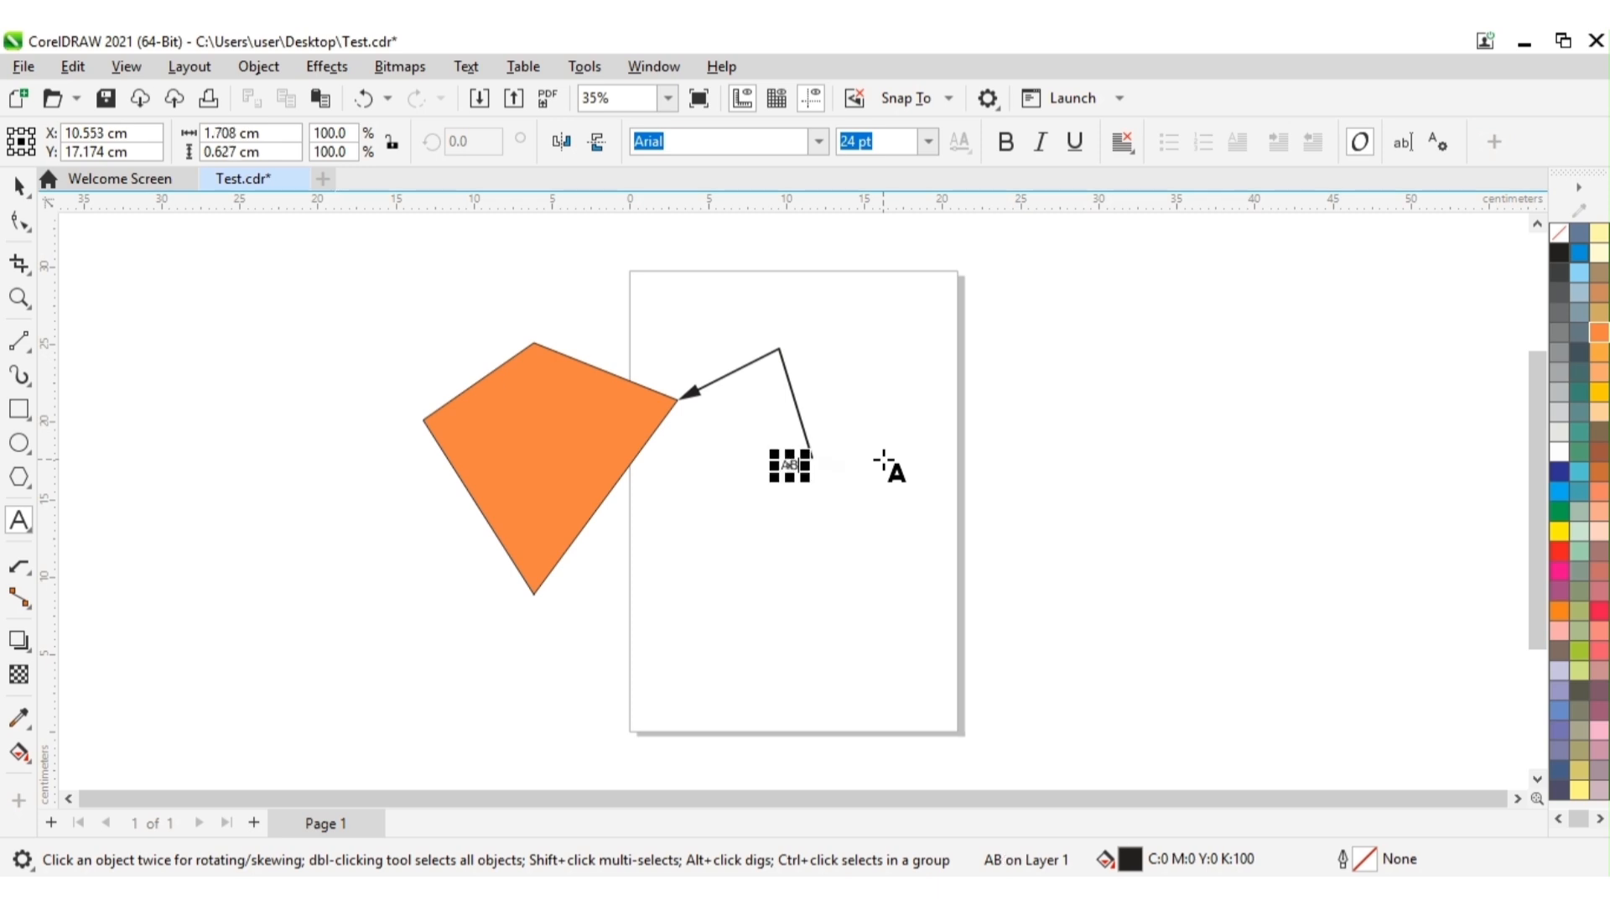
key(BackSpace)
key(BackSpace)
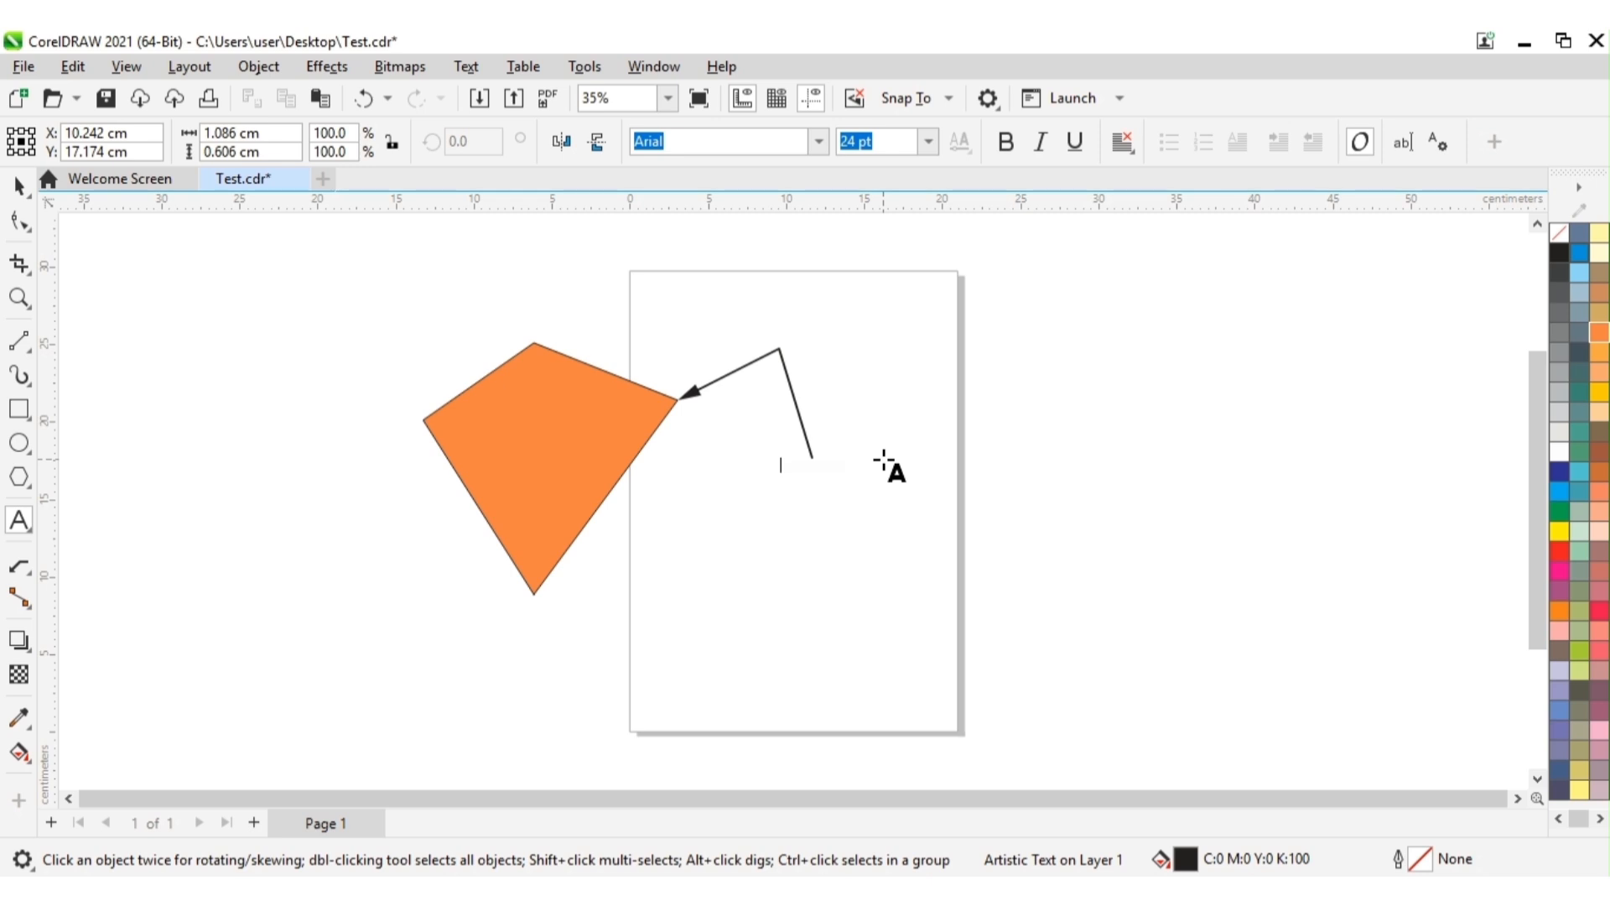
Step: Enter "This is very good" as the callout's text and finish editing with nothing selected
text(This)
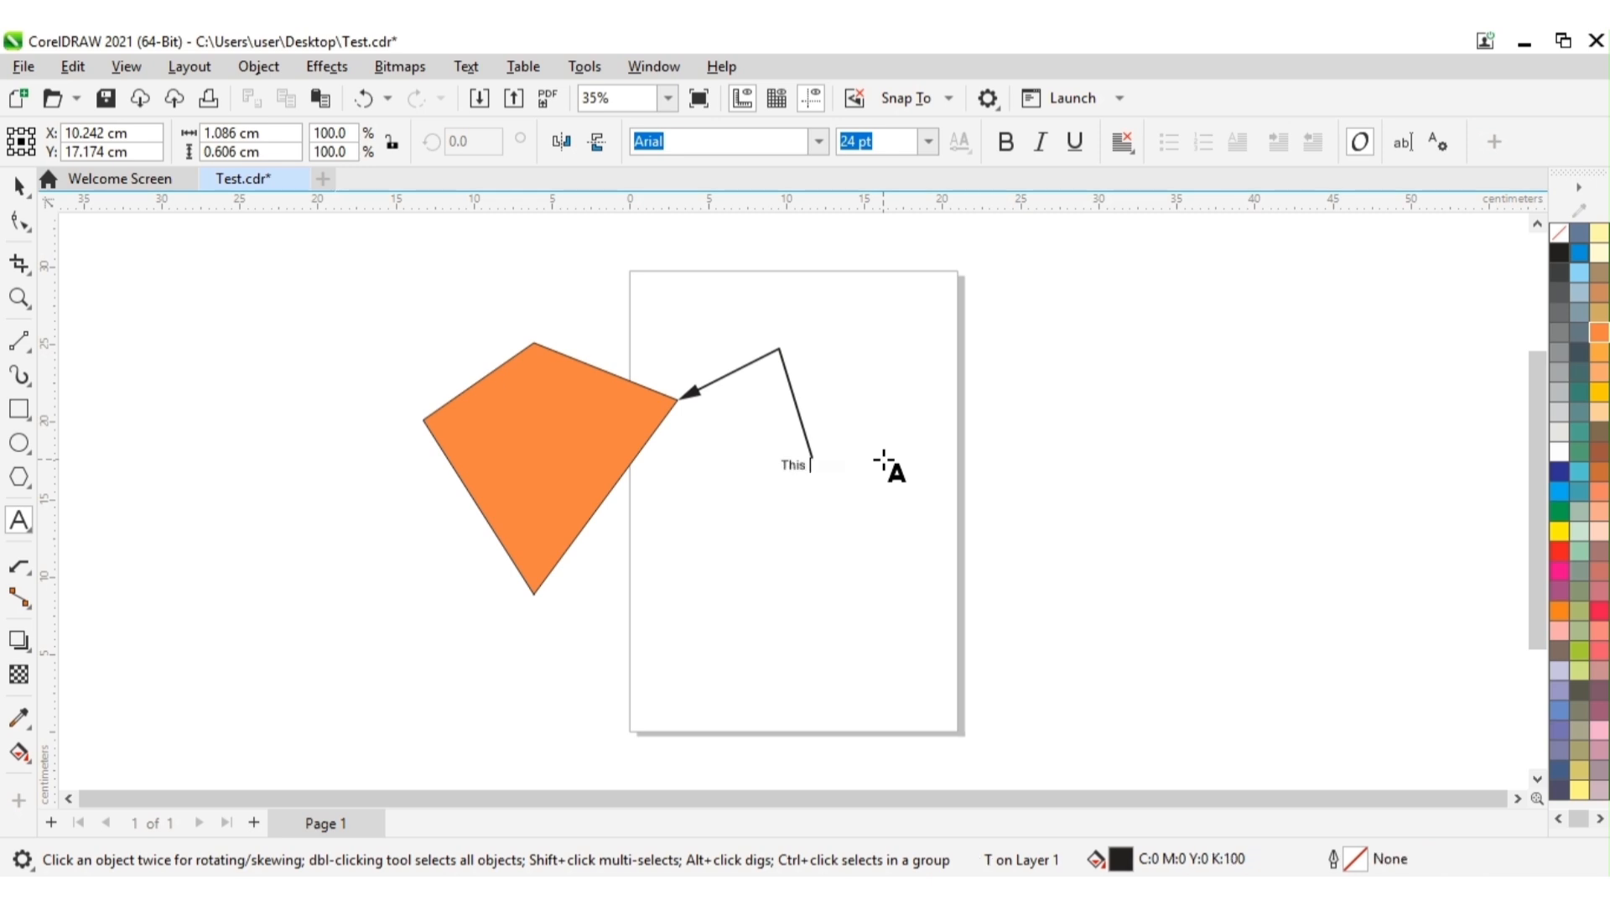
text( is very good)
click(20, 185)
click(738, 520)
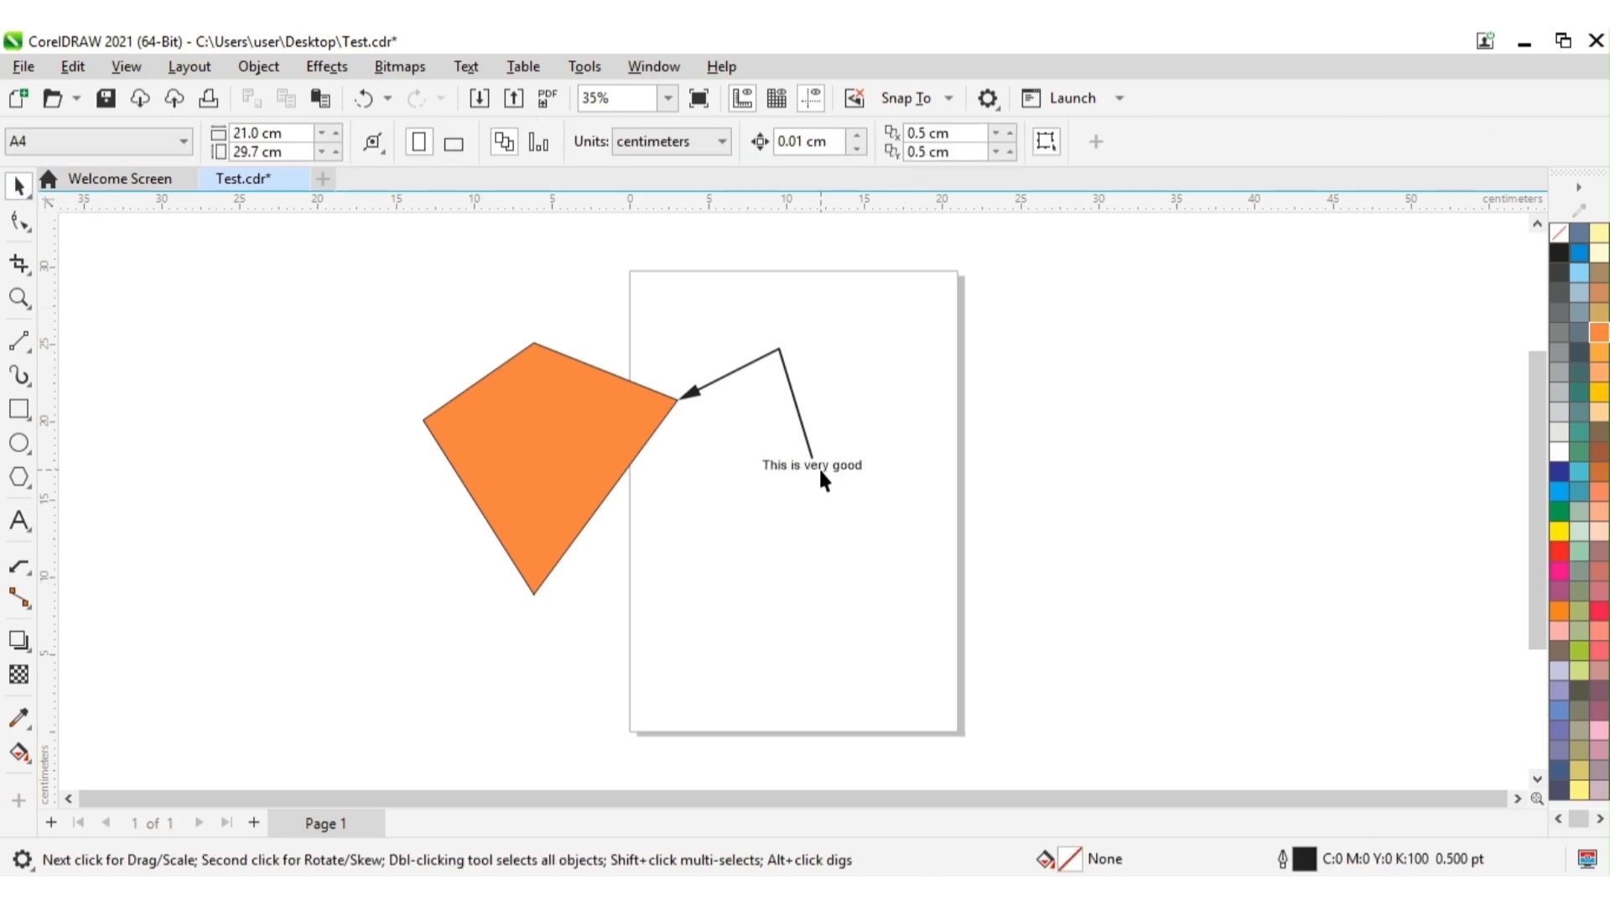
Step: Set the font size of the callout text "This is very good" to 36 pt and deselect it
click(819, 466)
click(928, 141)
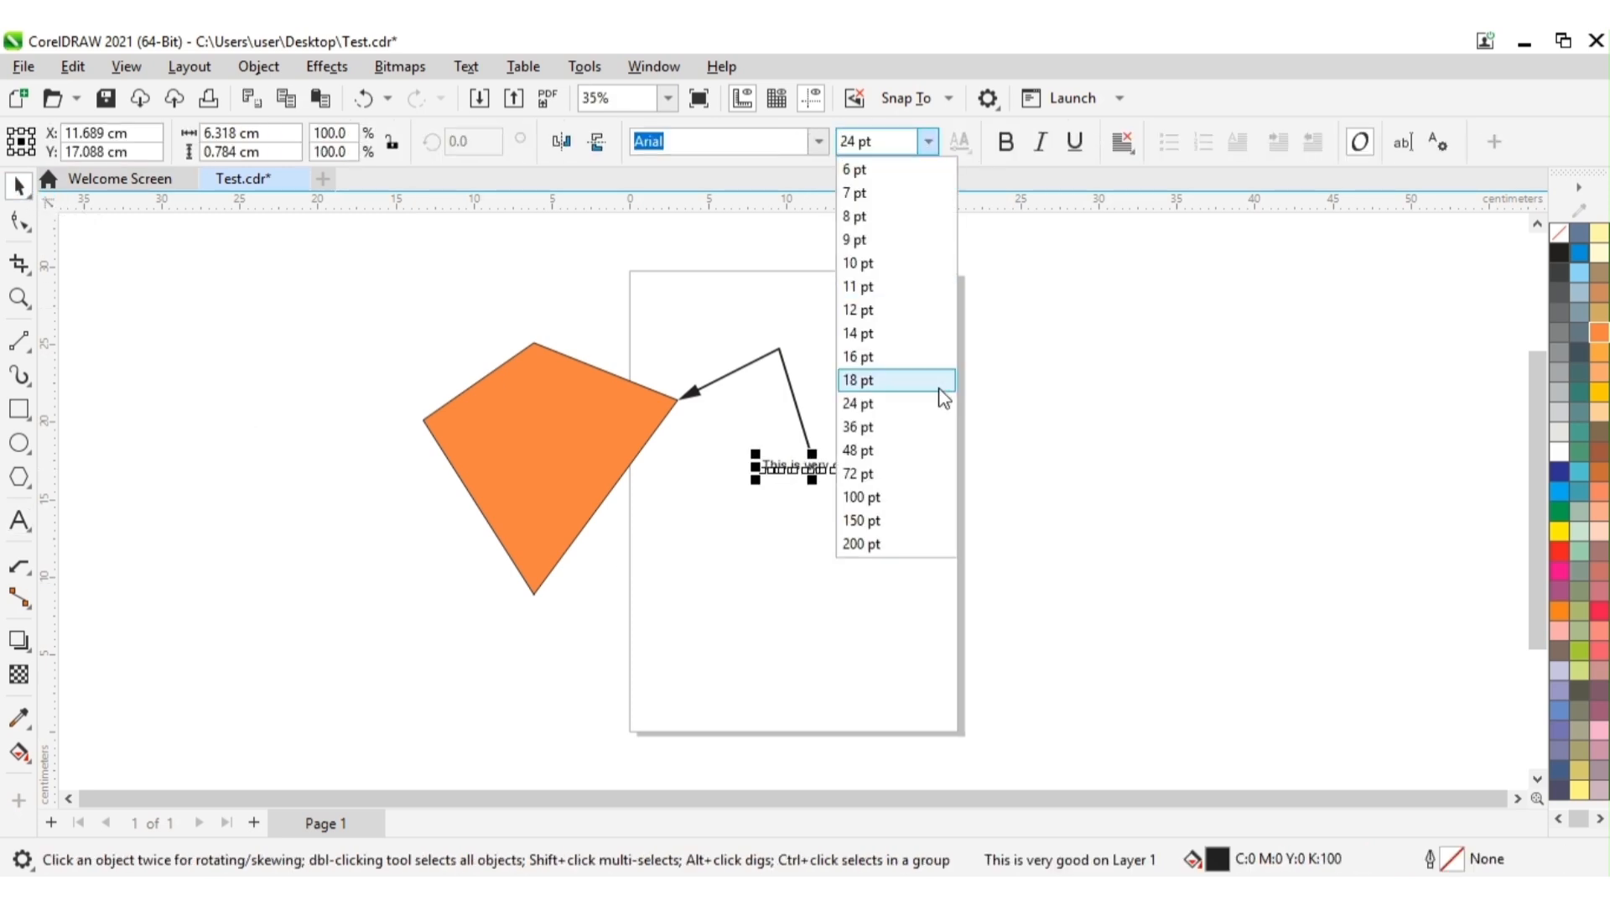
click(1081, 507)
click(1081, 504)
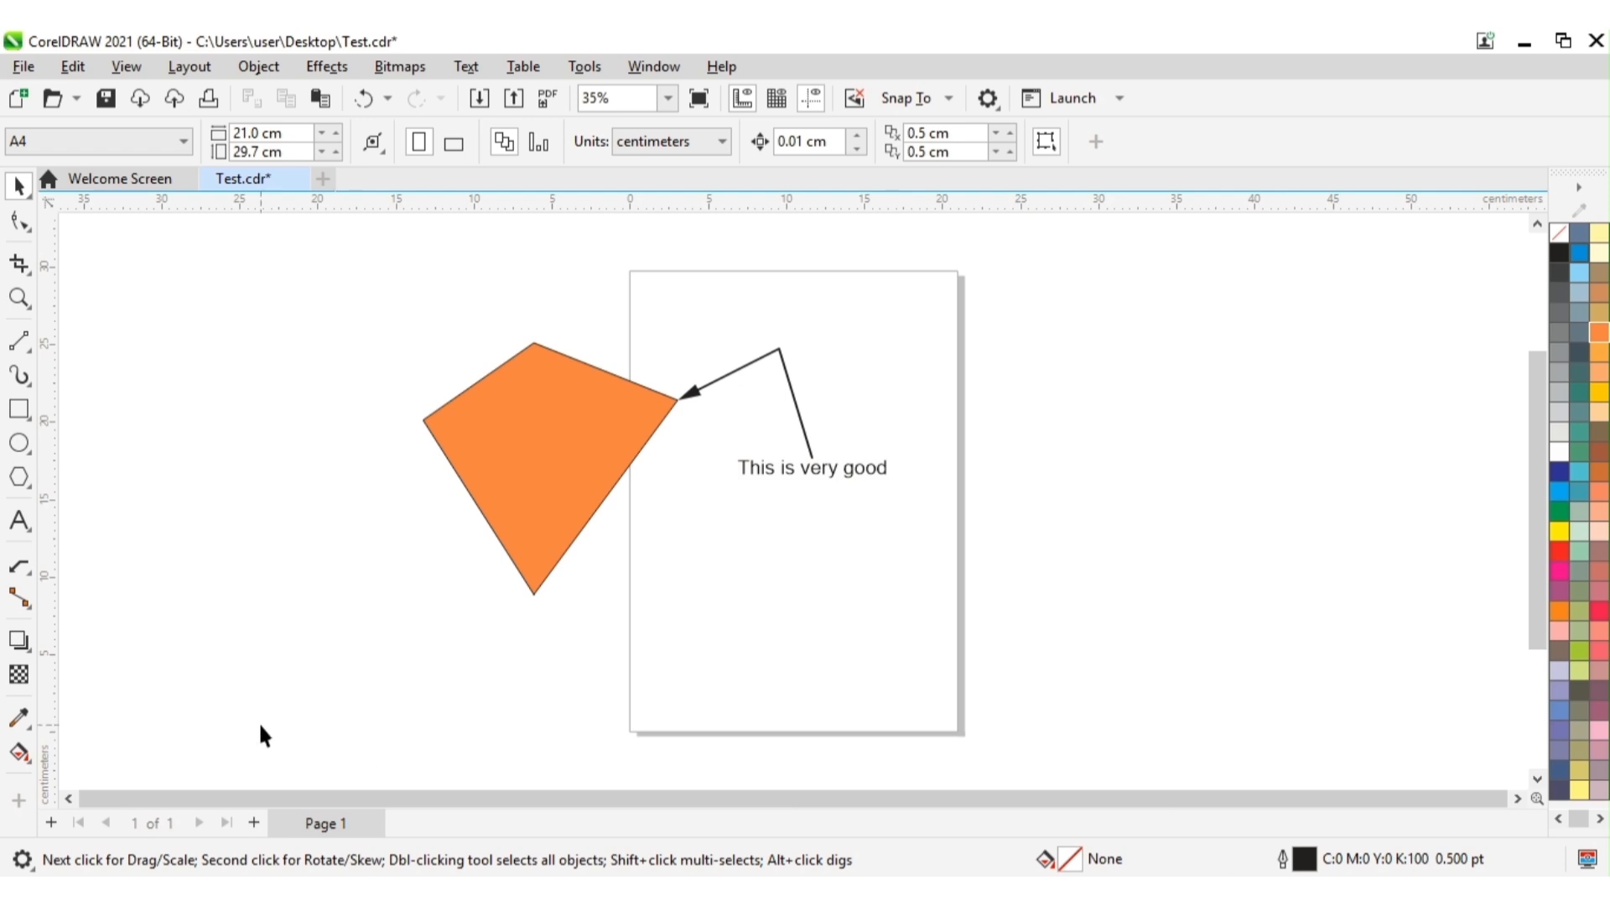
Step: Add a 2-Leg Callout from the orange shape's lower-left edge, running left and then bending up-left, with text beginning "Exce"
click(20, 567)
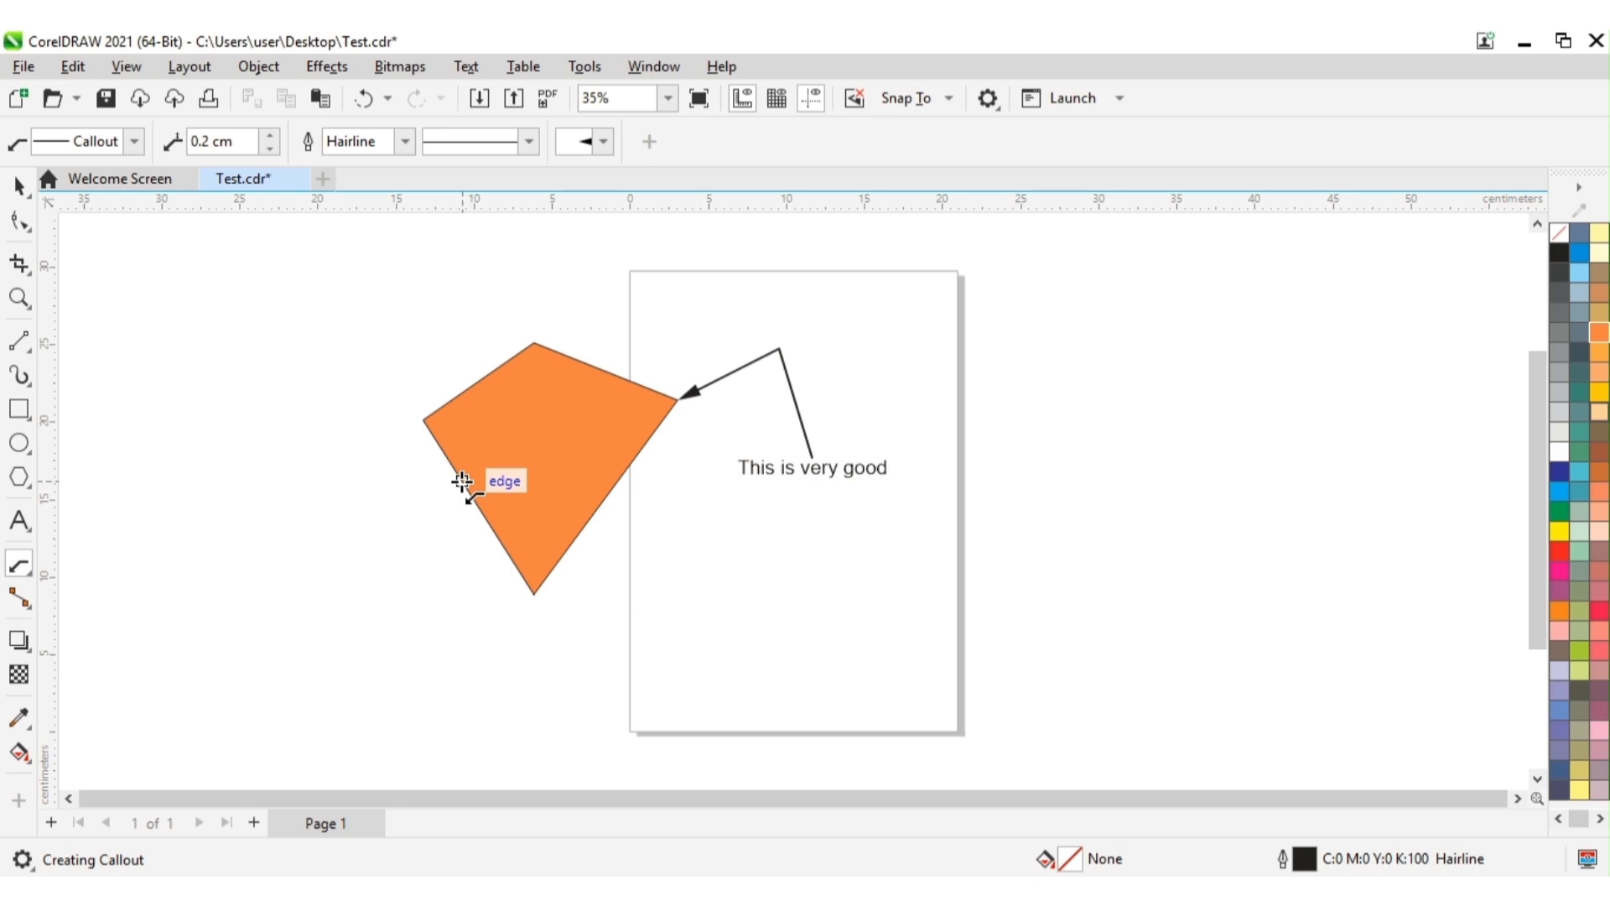
drag(462, 481, 314, 515)
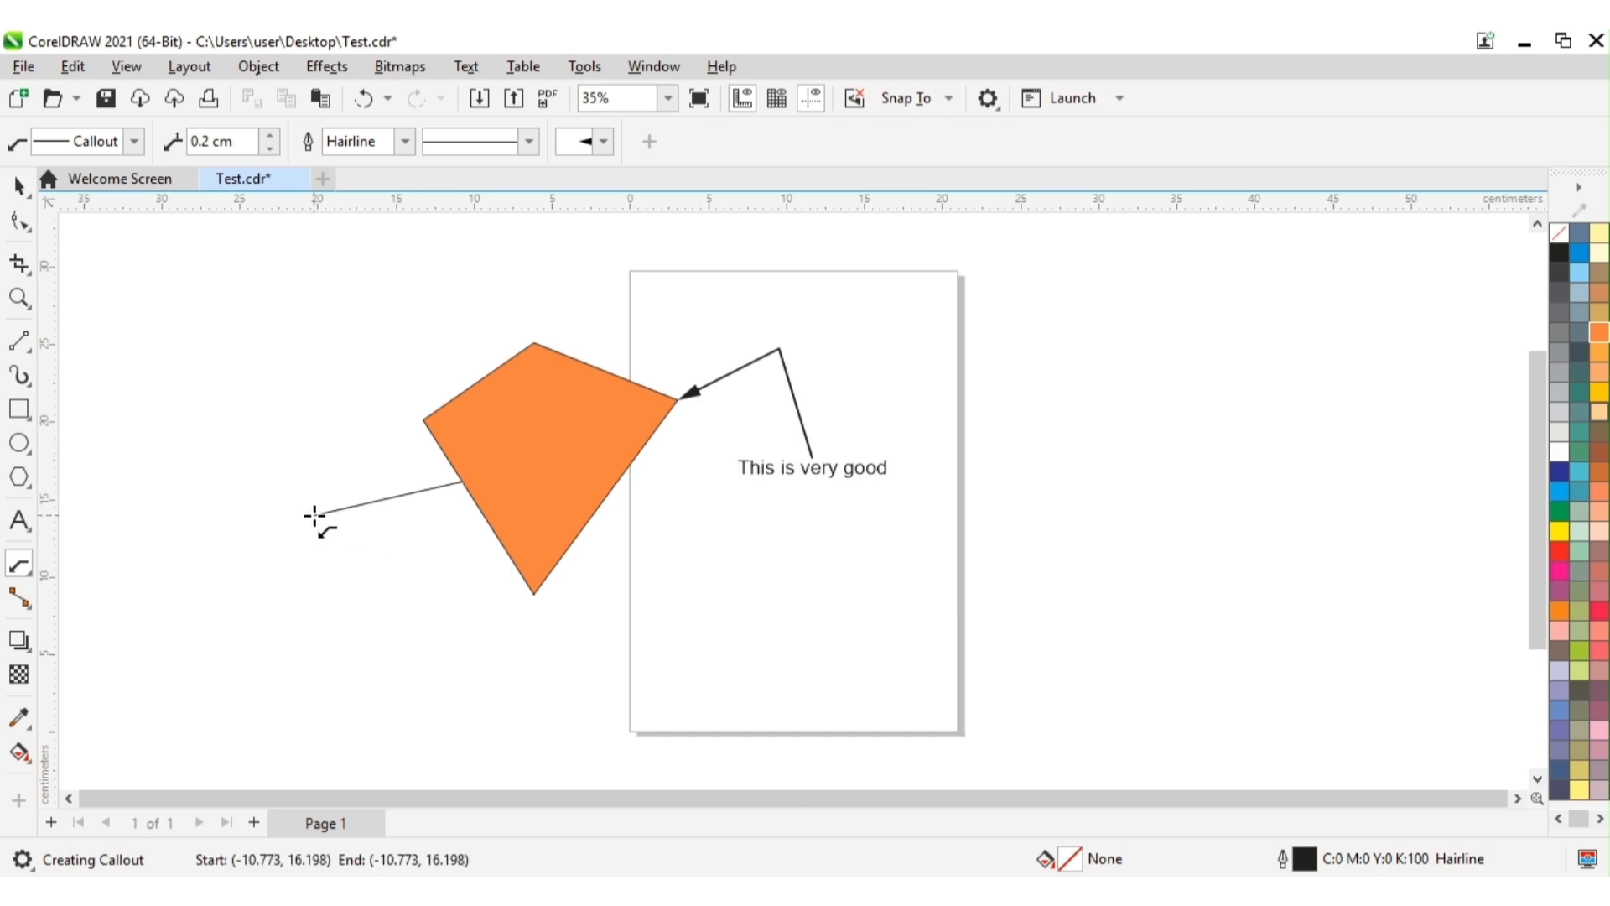
click(315, 515)
double_click(222, 387)
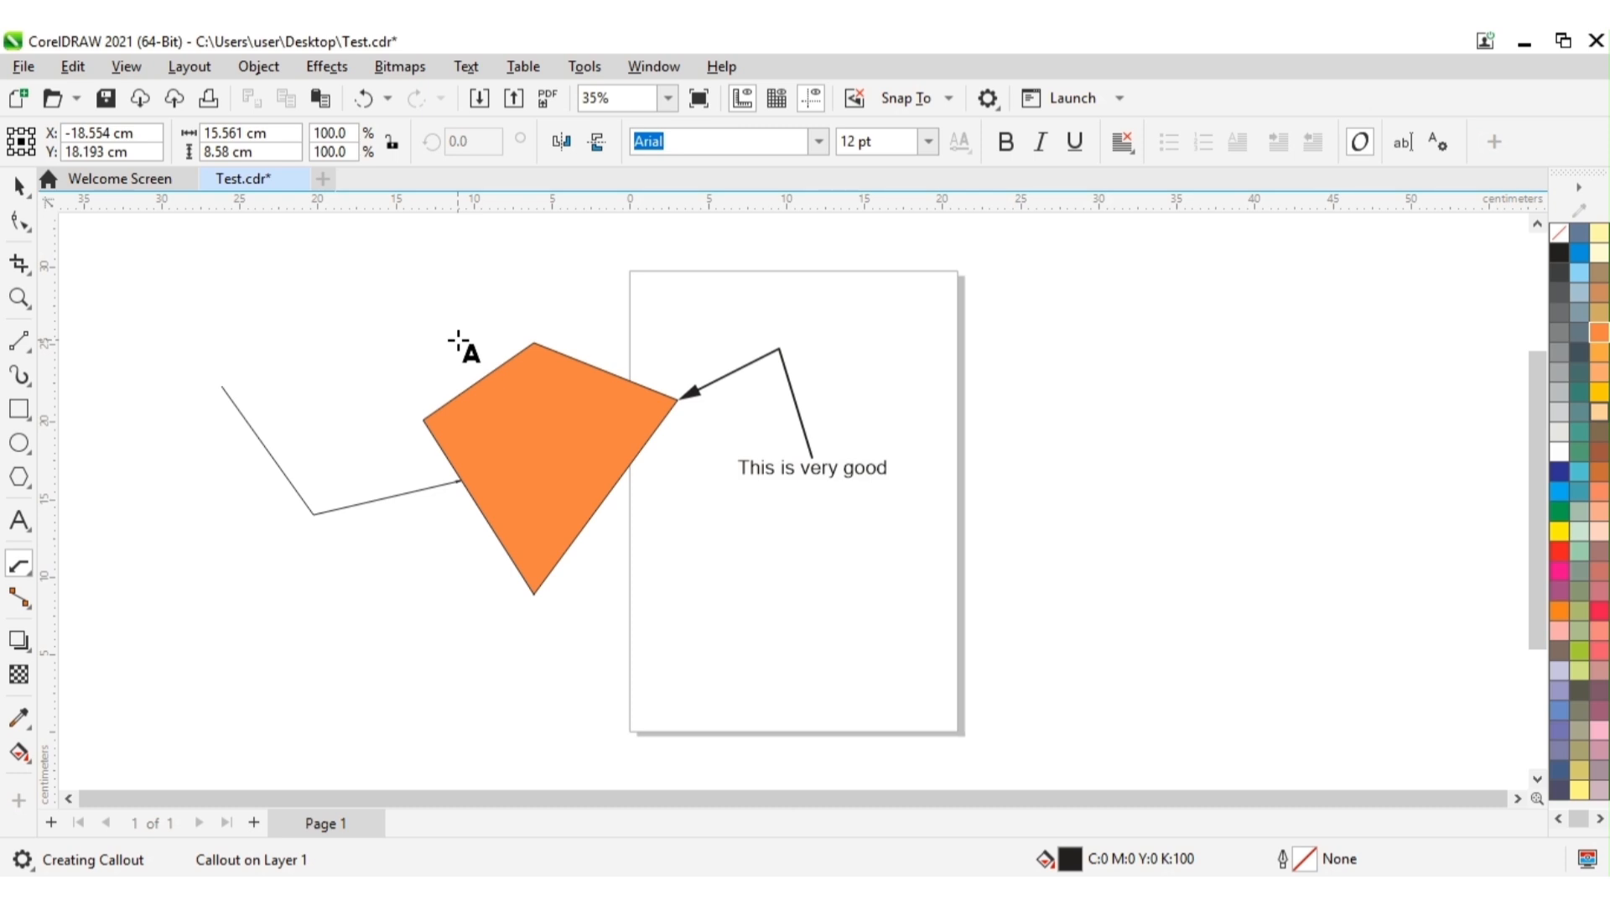
text(E)
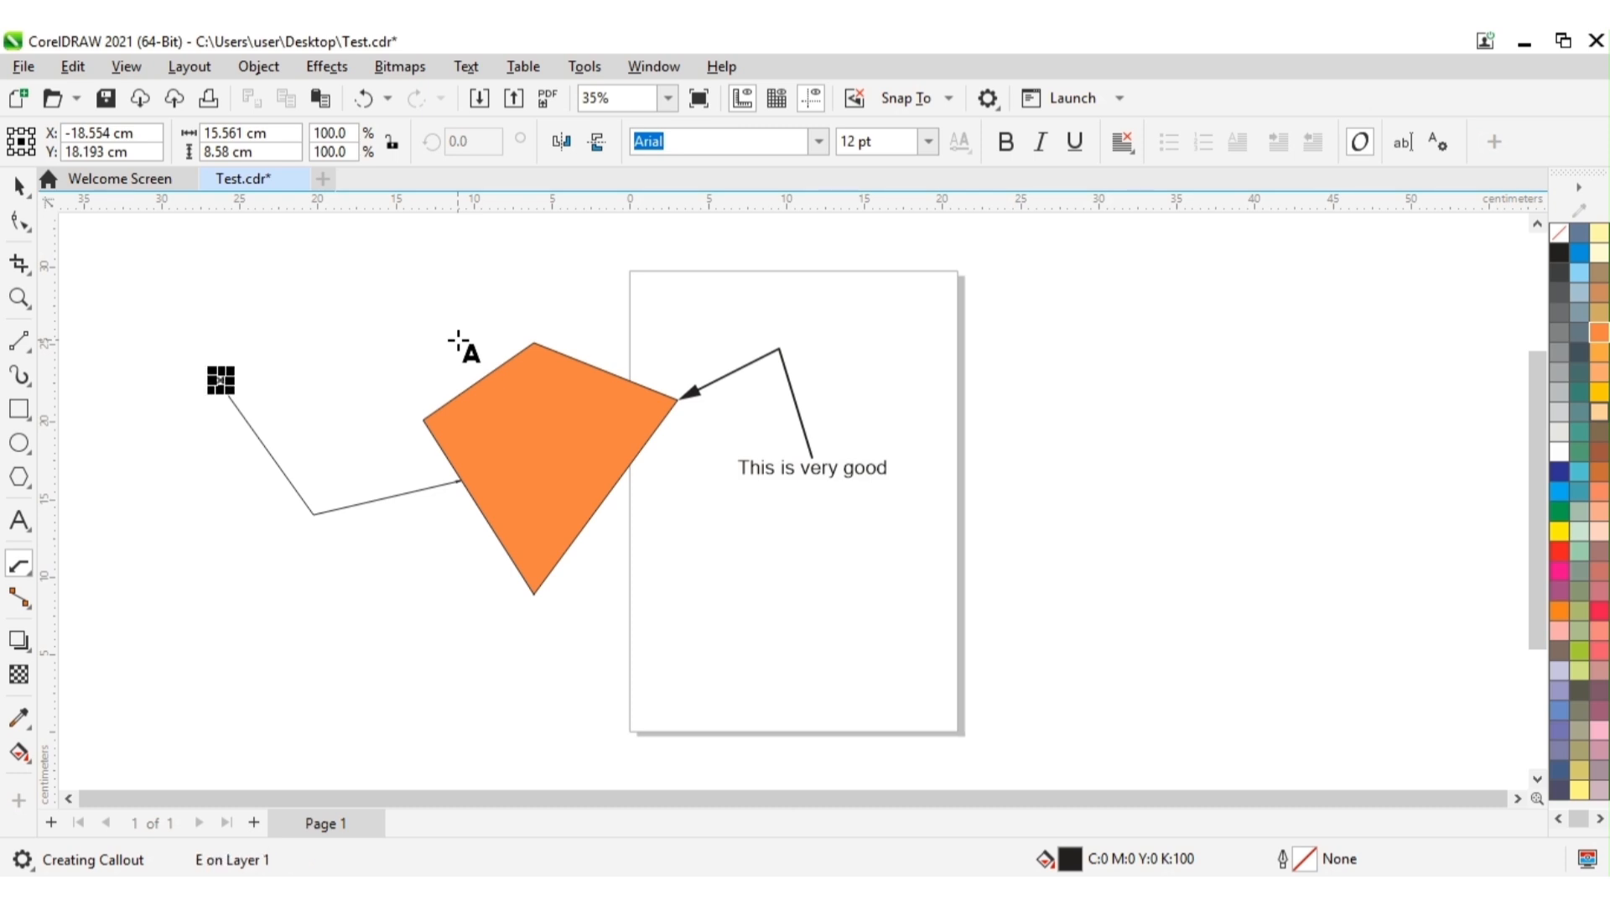
text(xce)
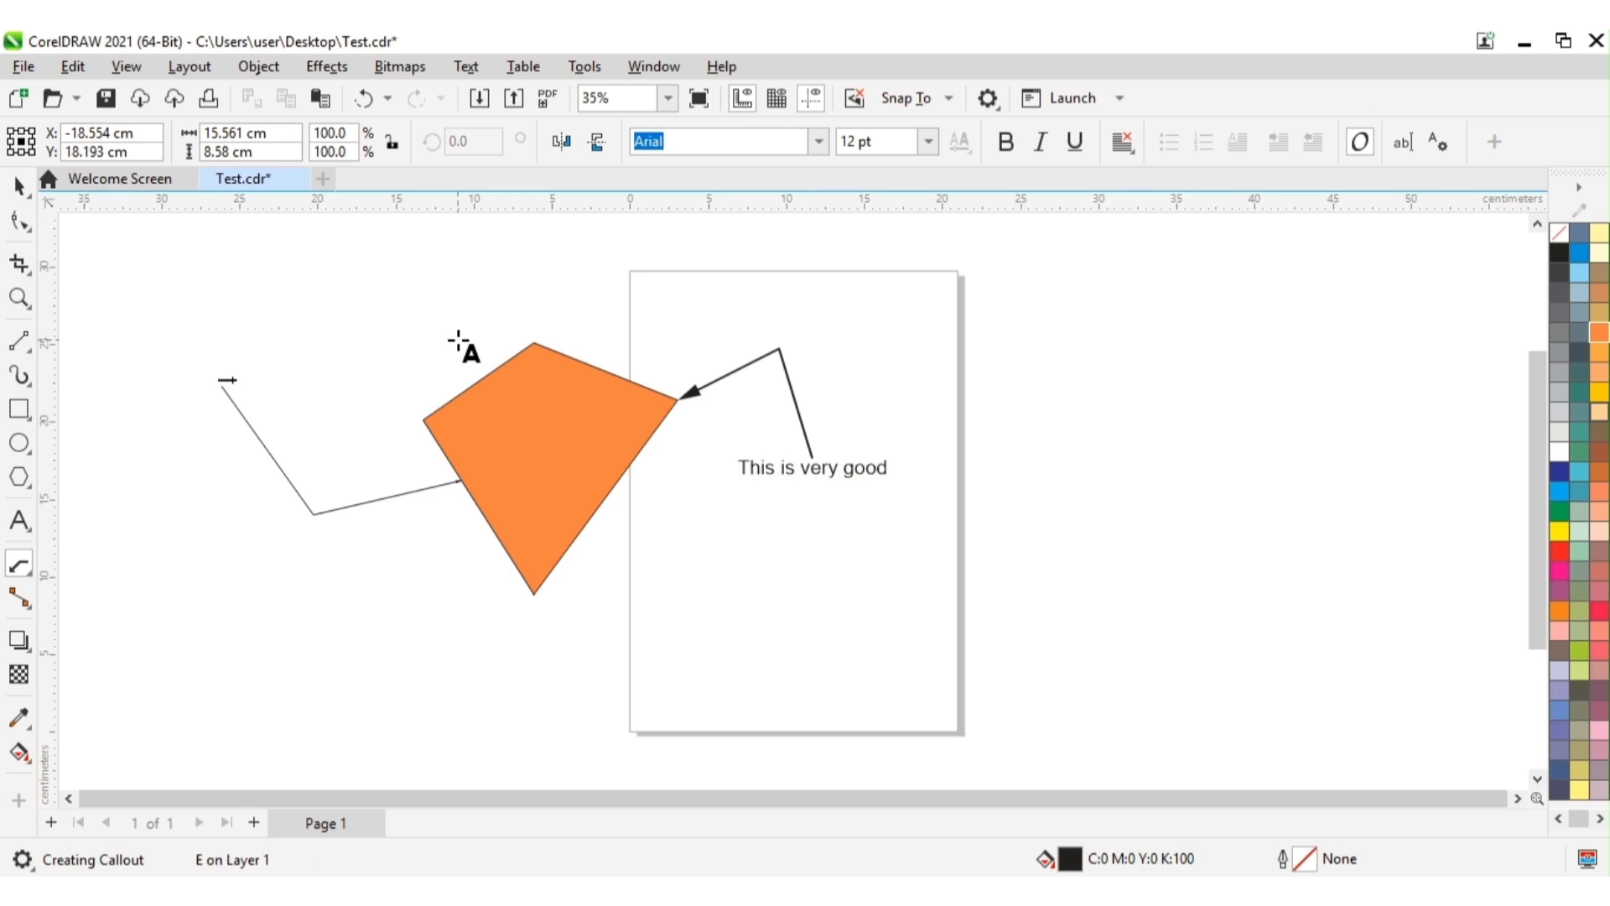
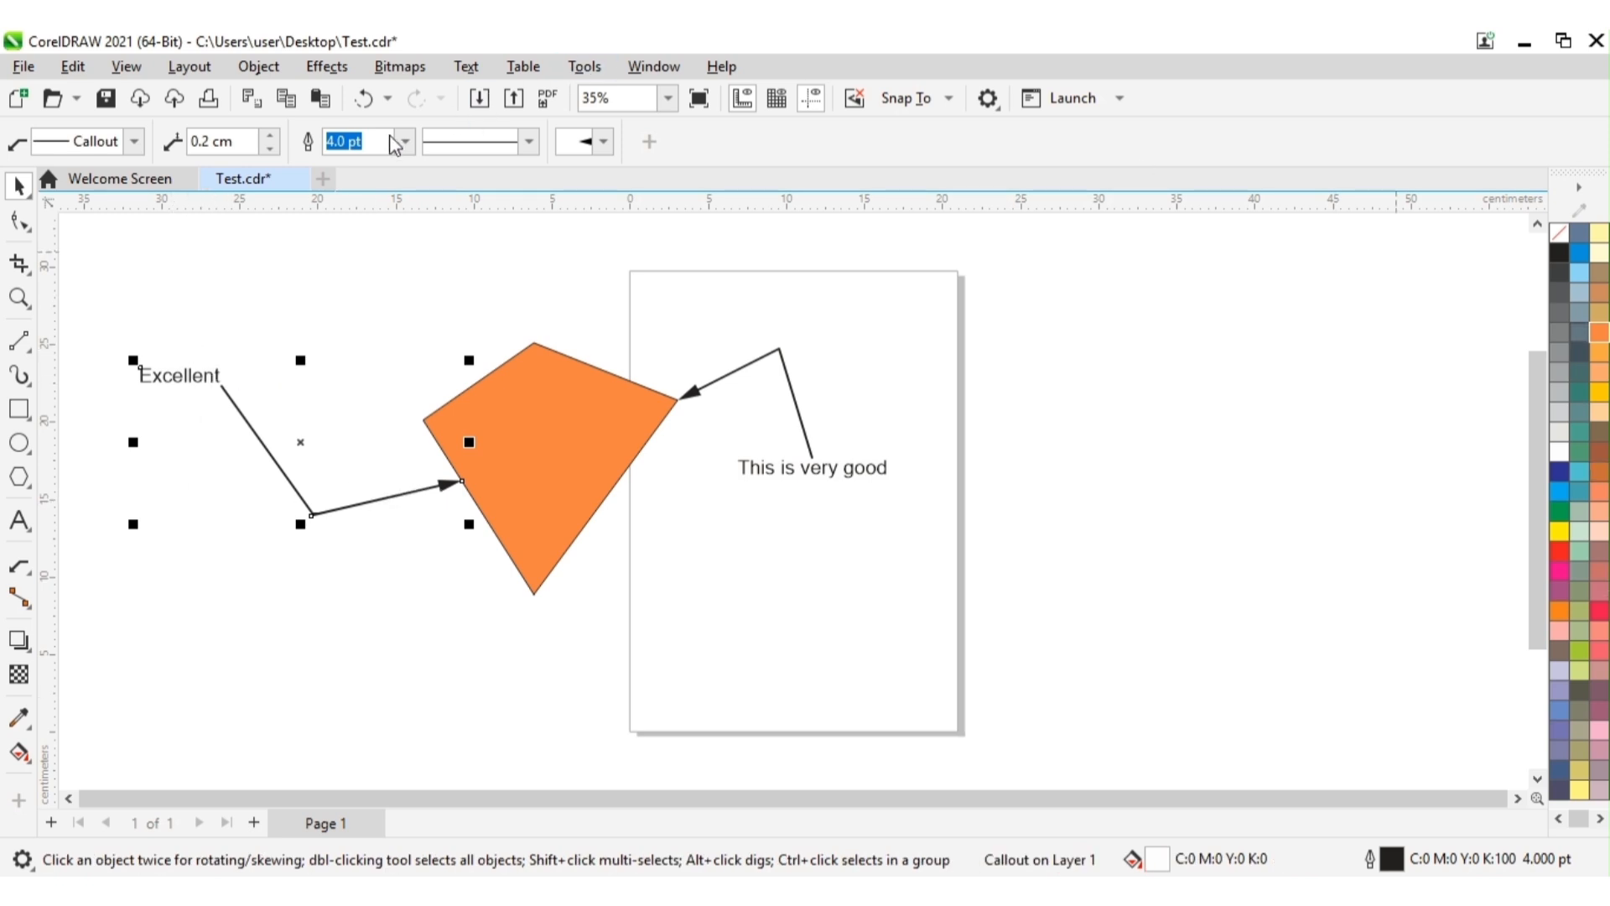
Step: Apply the boxed callout shape to the "Excellent" callout and to the "This is very good" callout, leaving nothing selected
click(135, 143)
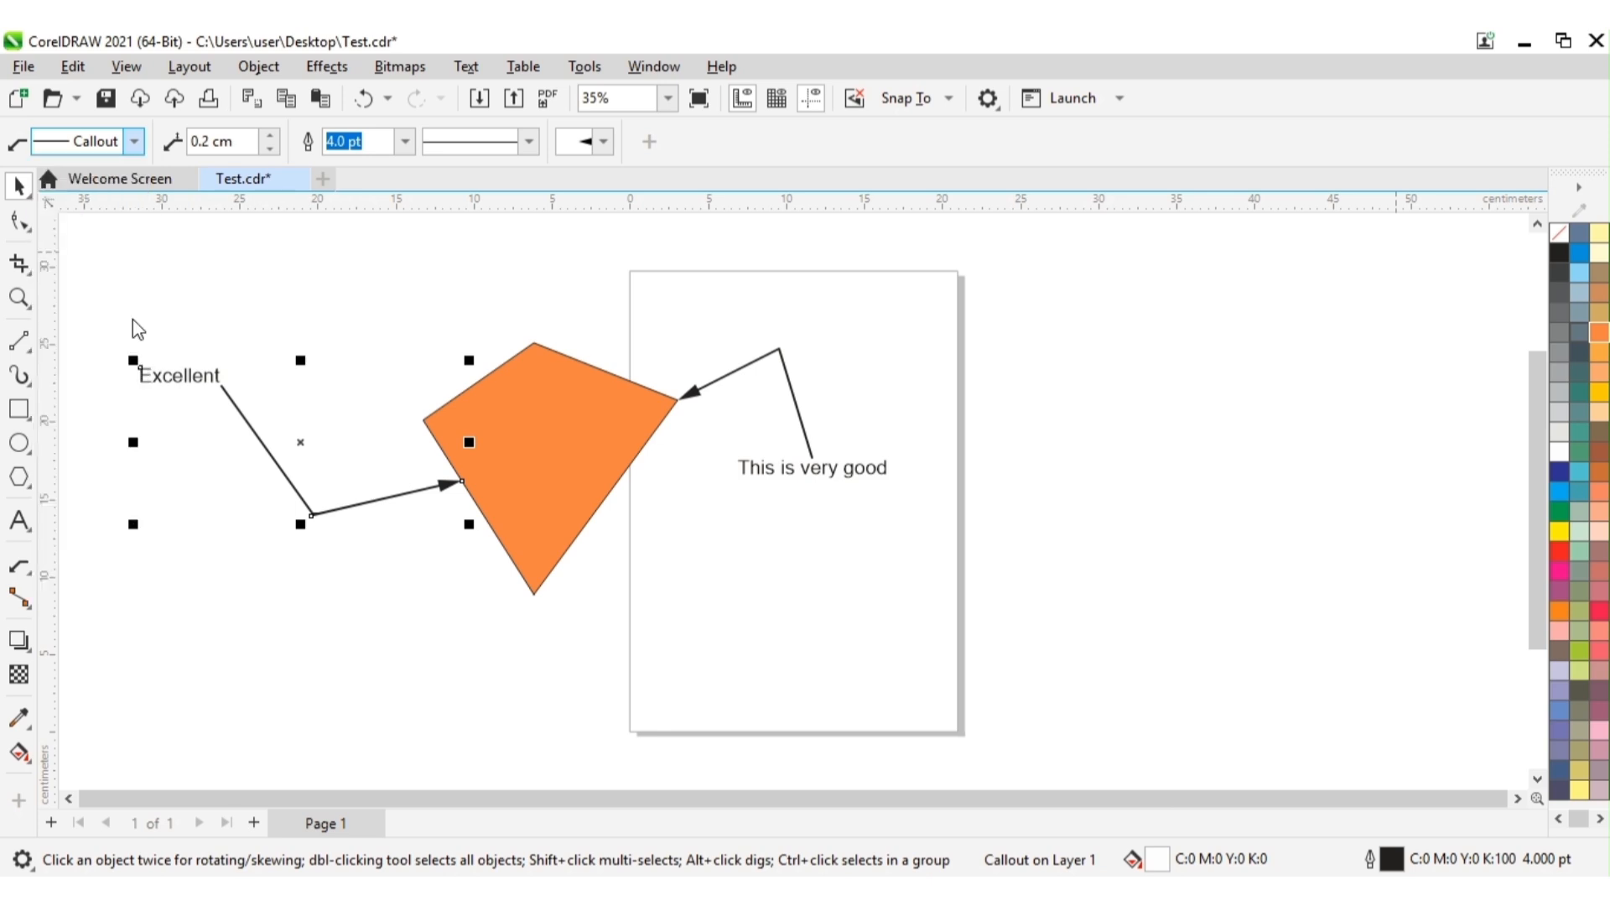
click(186, 575)
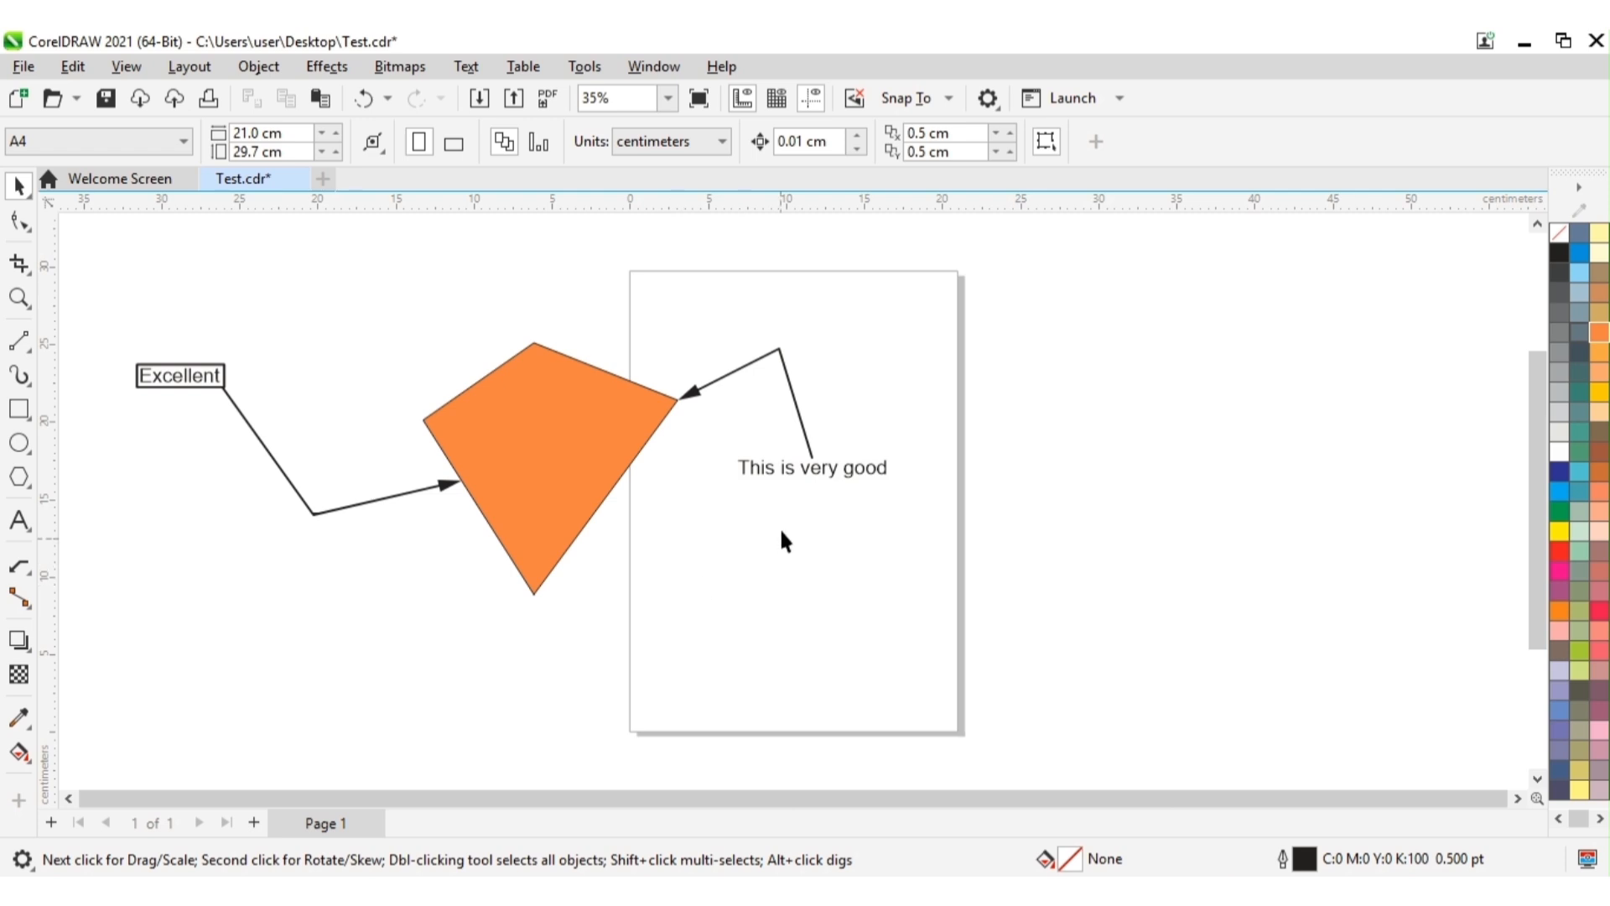
click(815, 480)
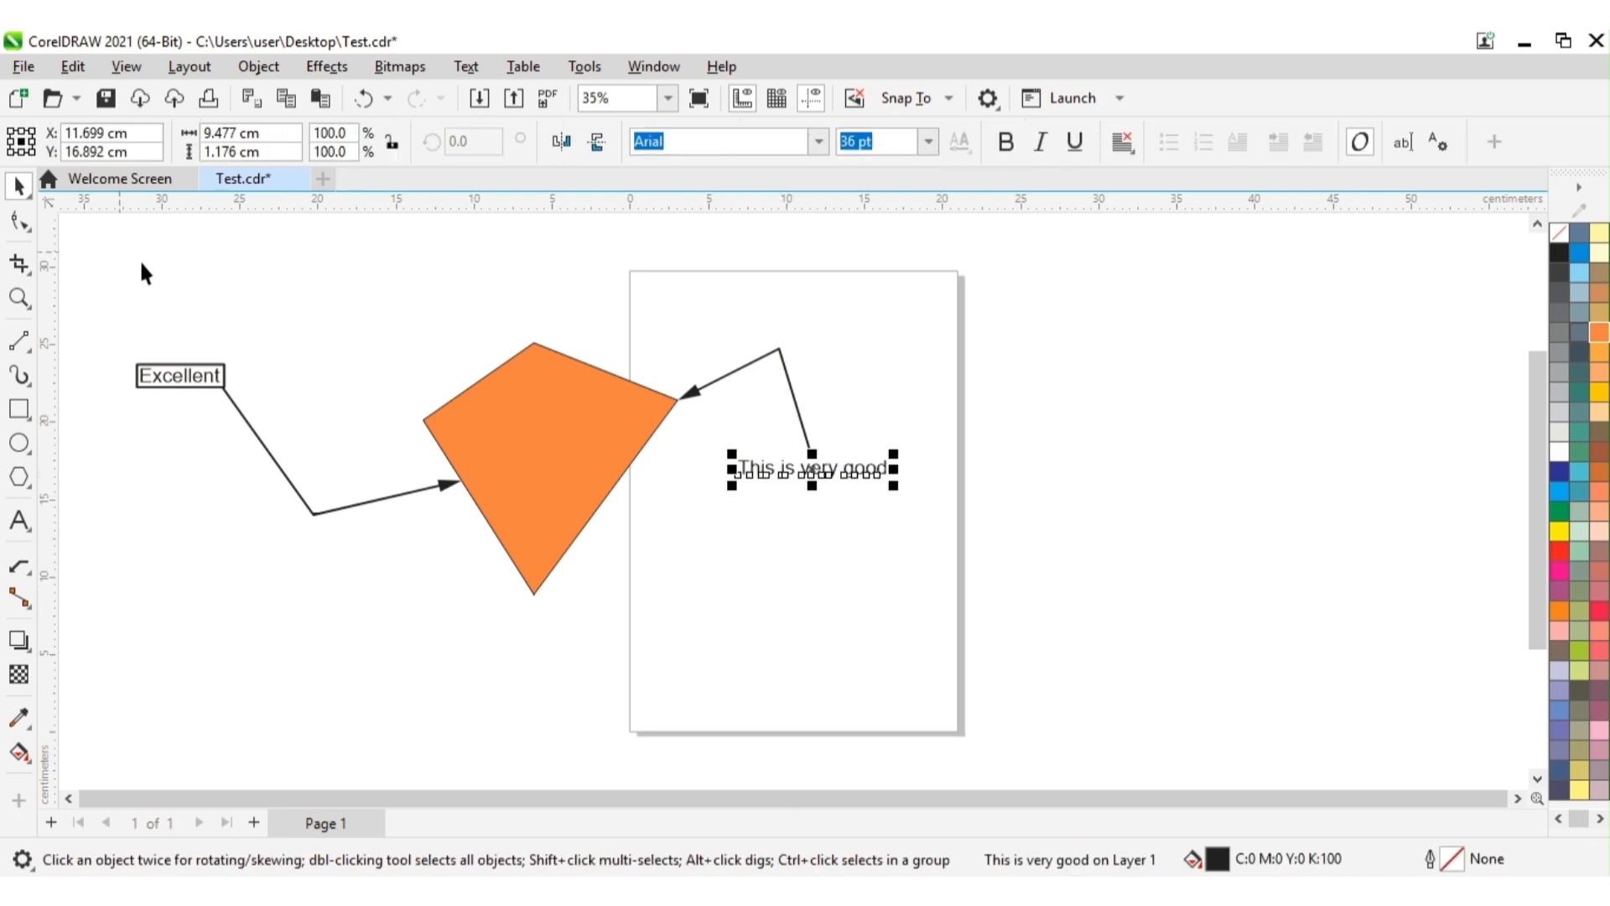
click(790, 384)
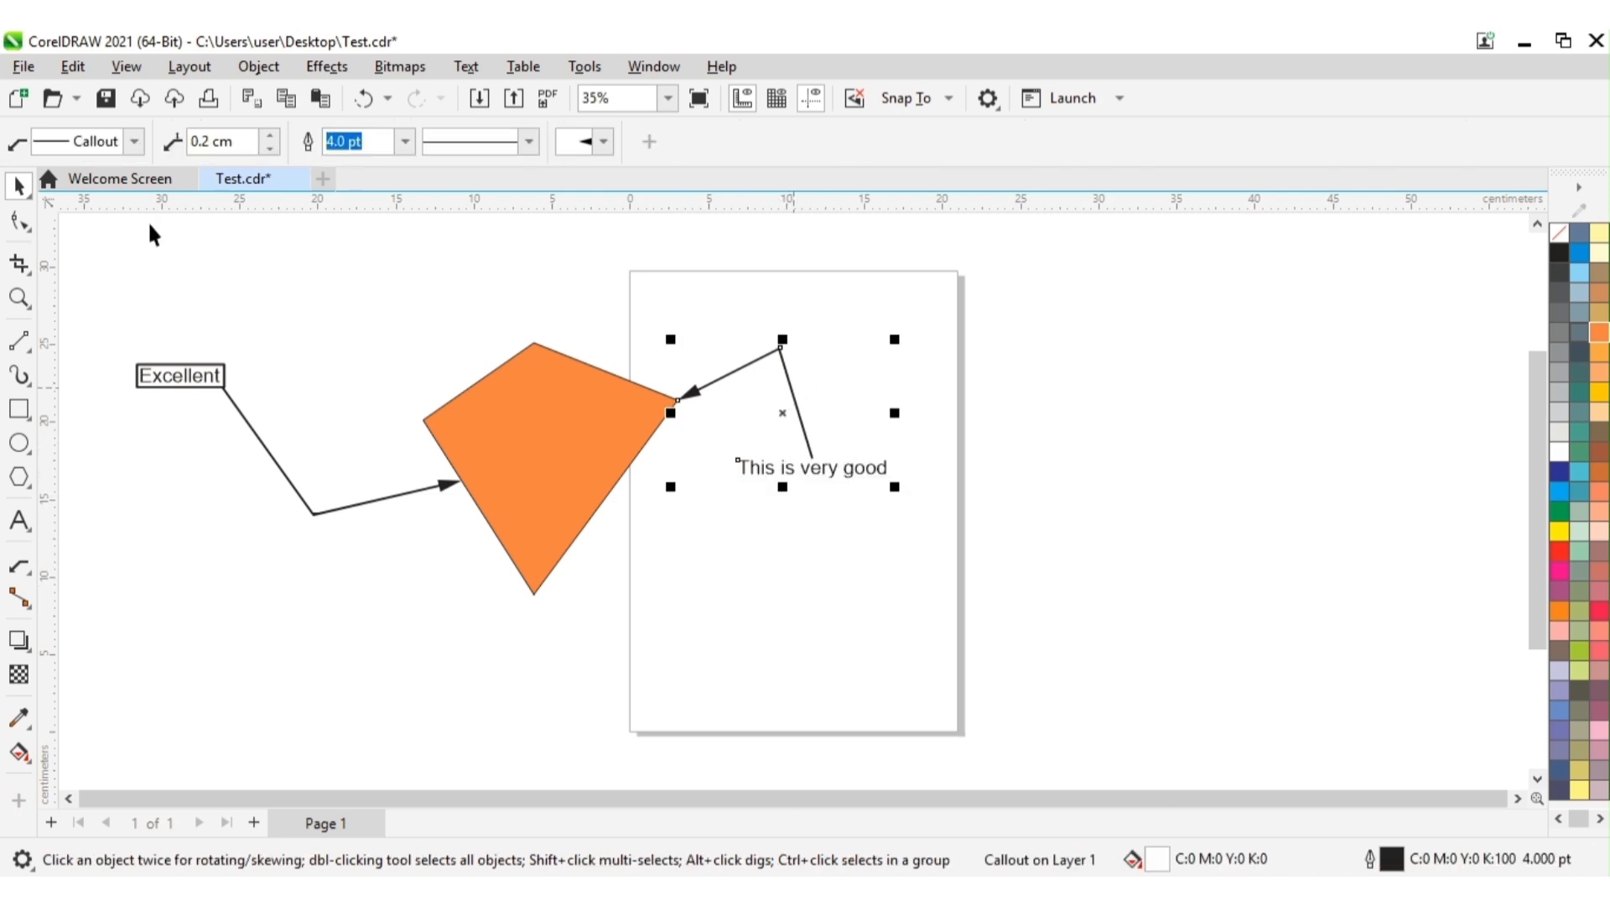
click(136, 142)
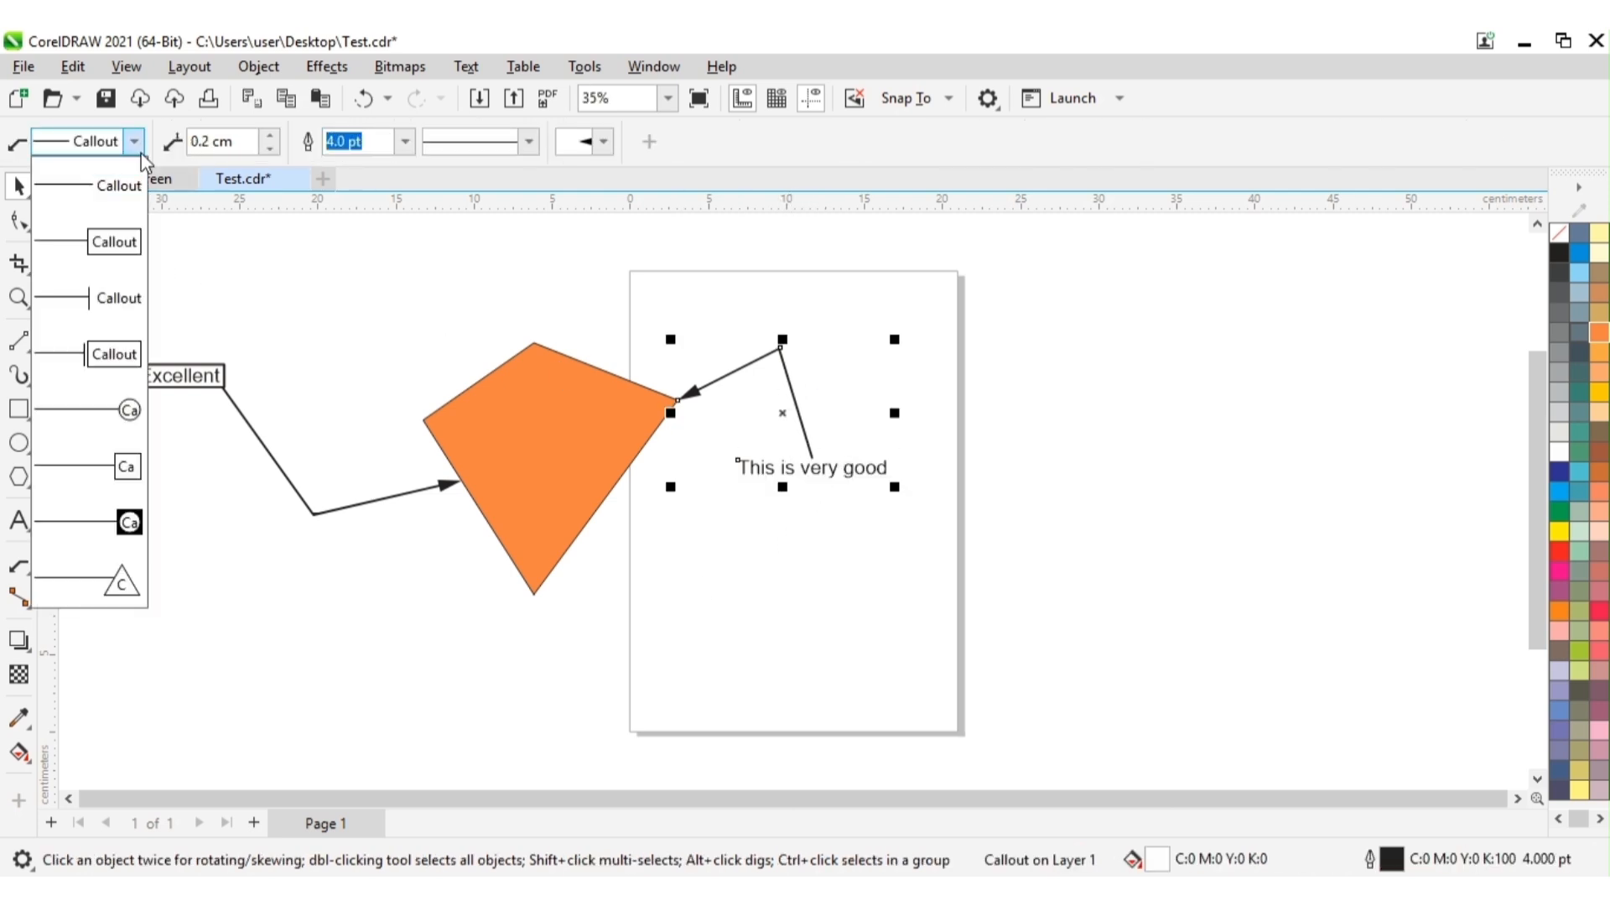
click(114, 241)
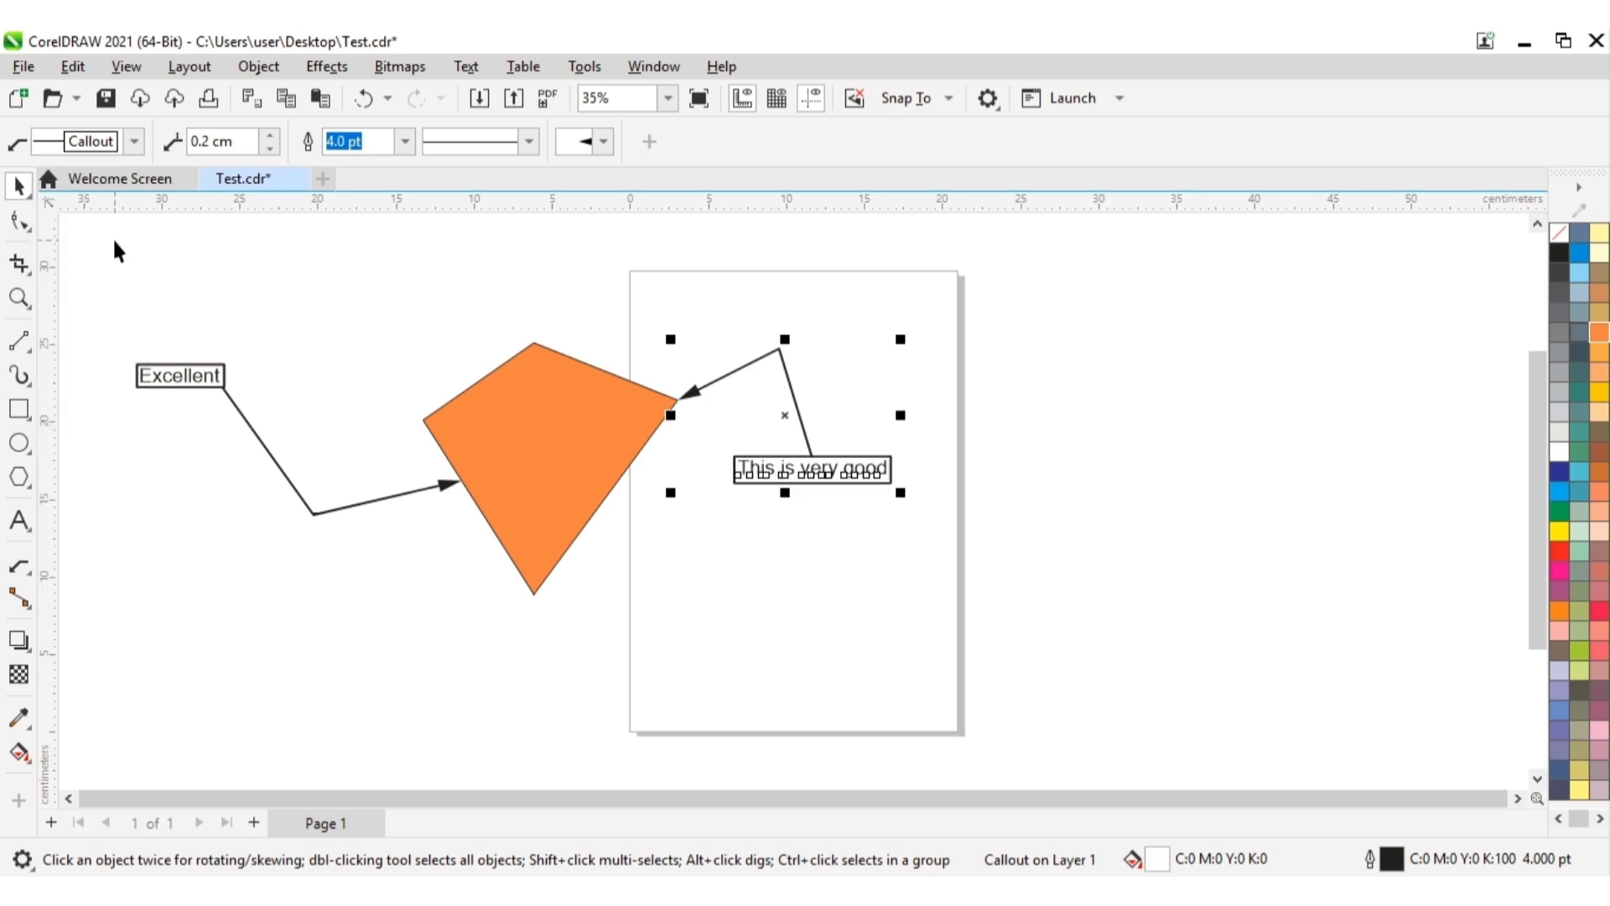
click(807, 543)
click(856, 624)
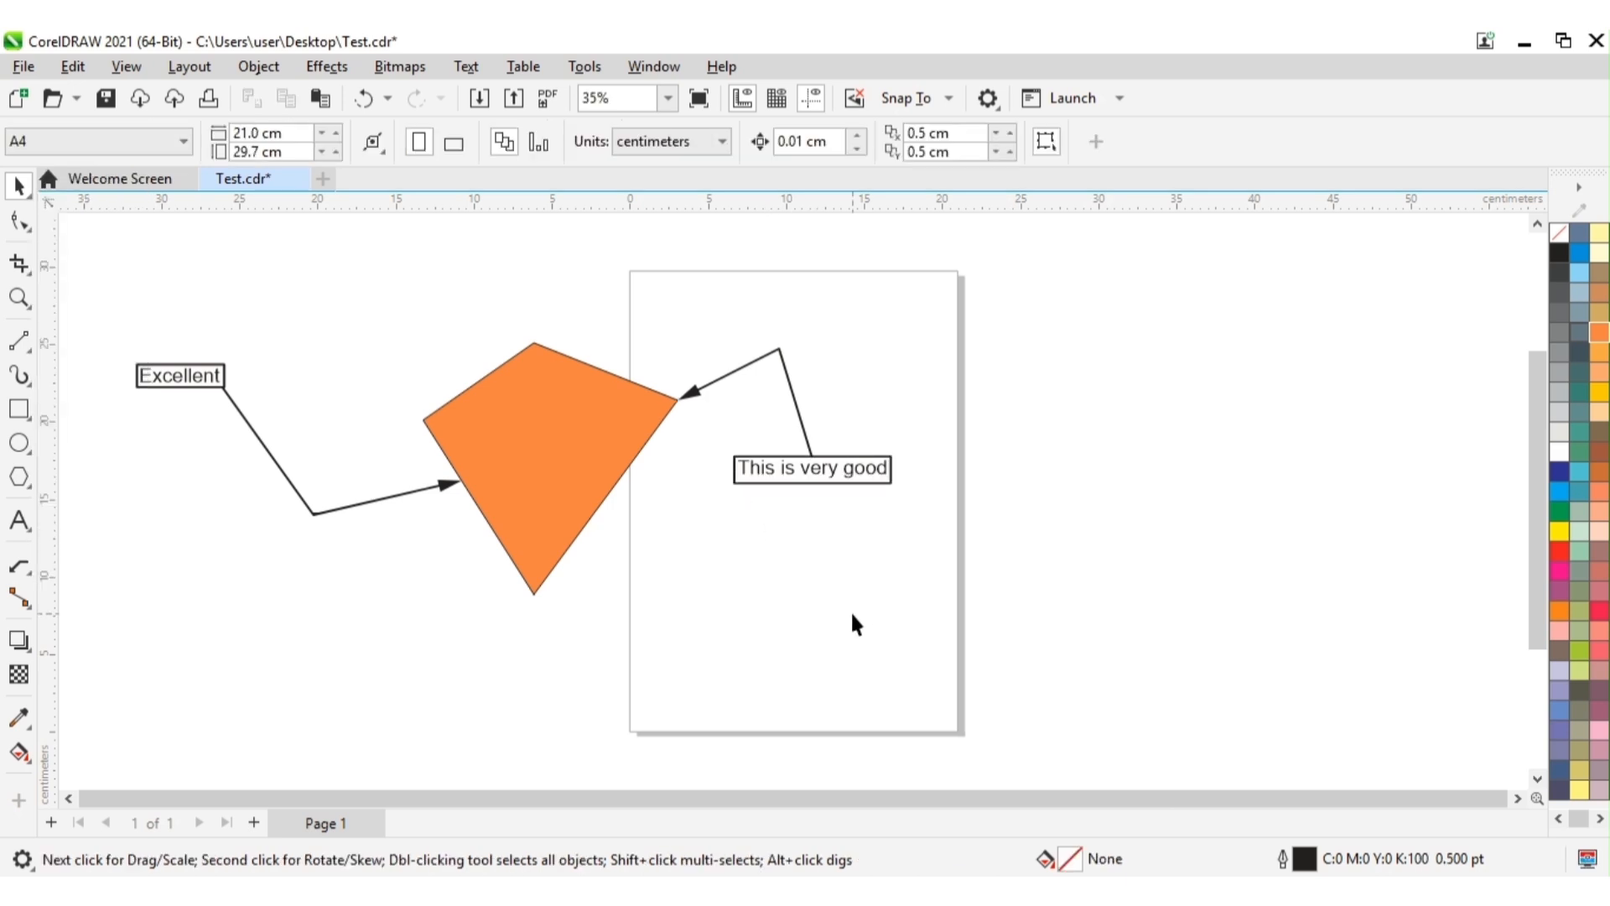
Step: Change the "This is very good" callout to the shape with a single bar beside the text and deselect it
click(748, 366)
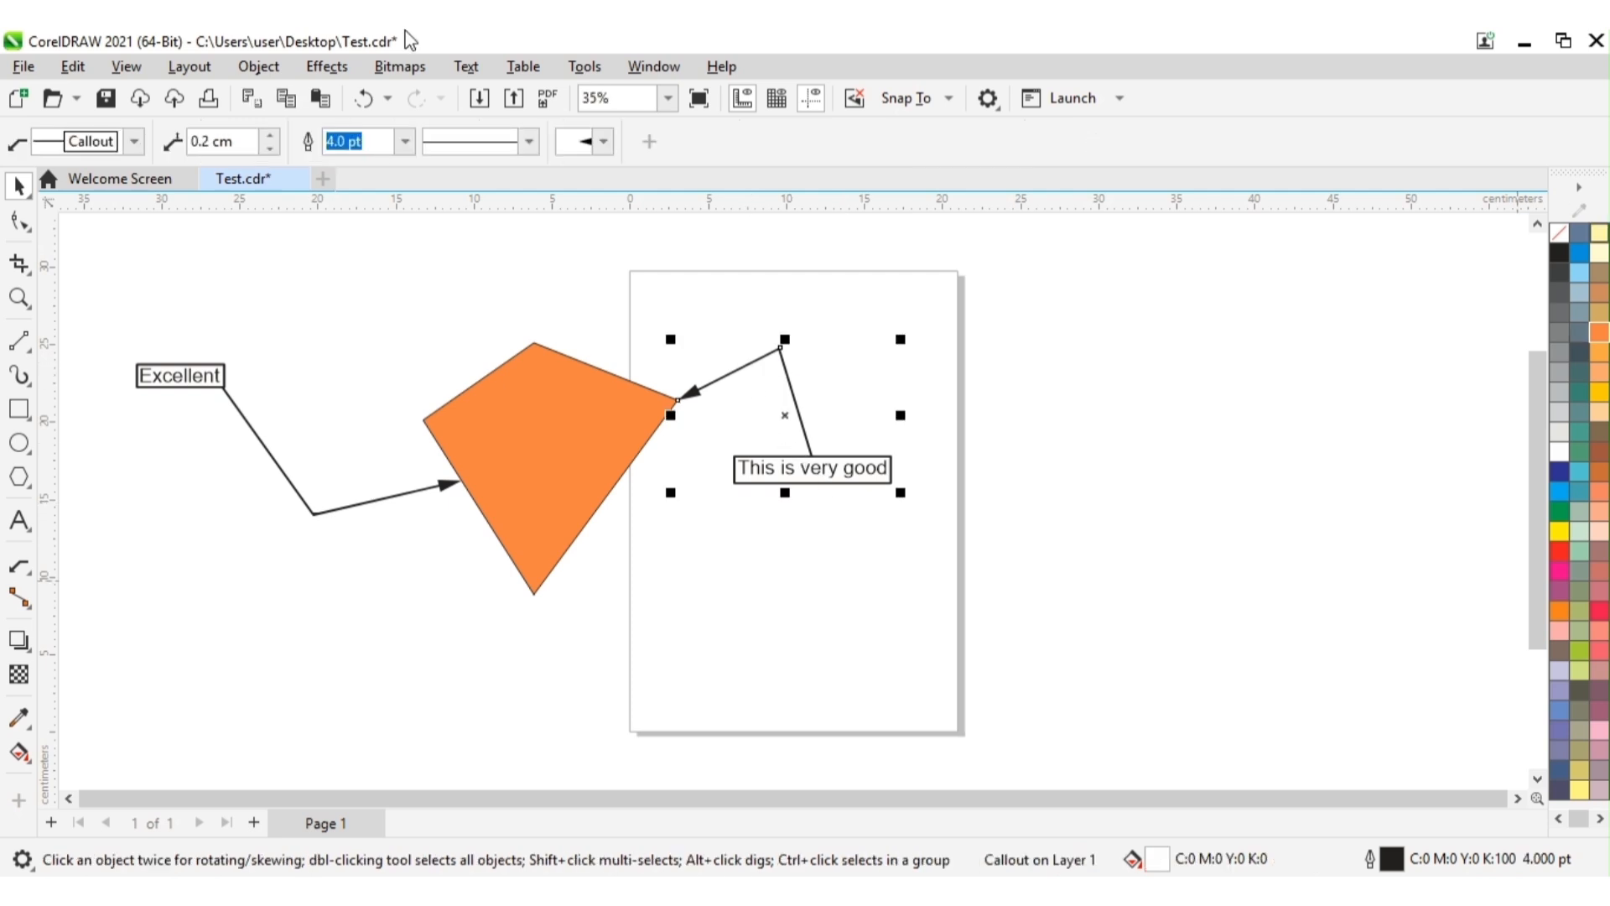
click(134, 141)
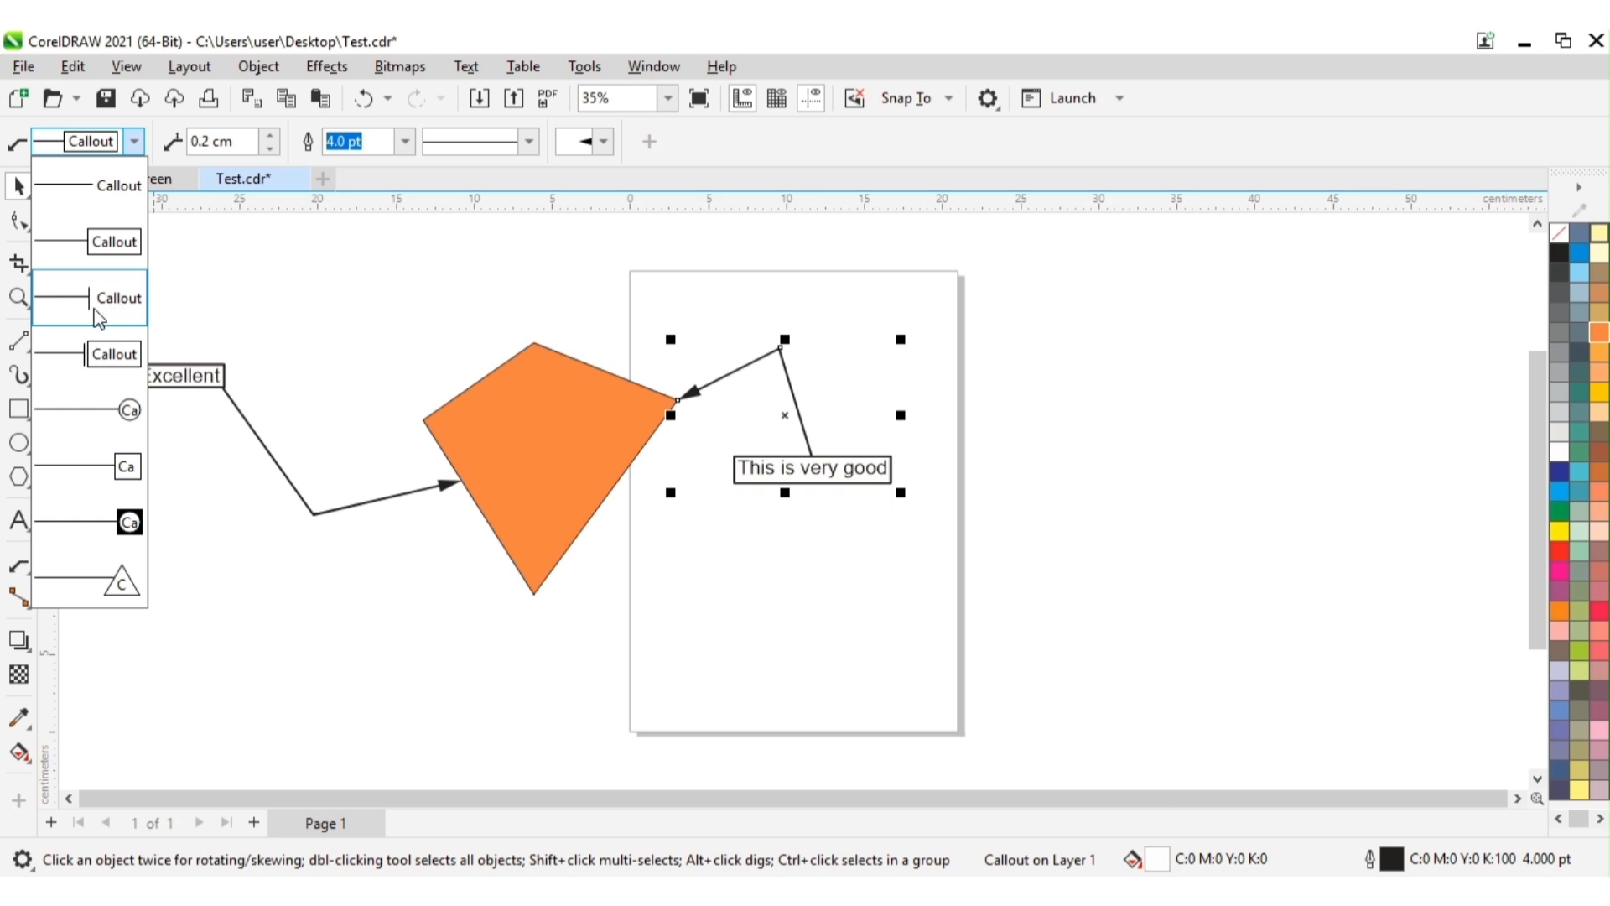
click(117, 298)
click(834, 547)
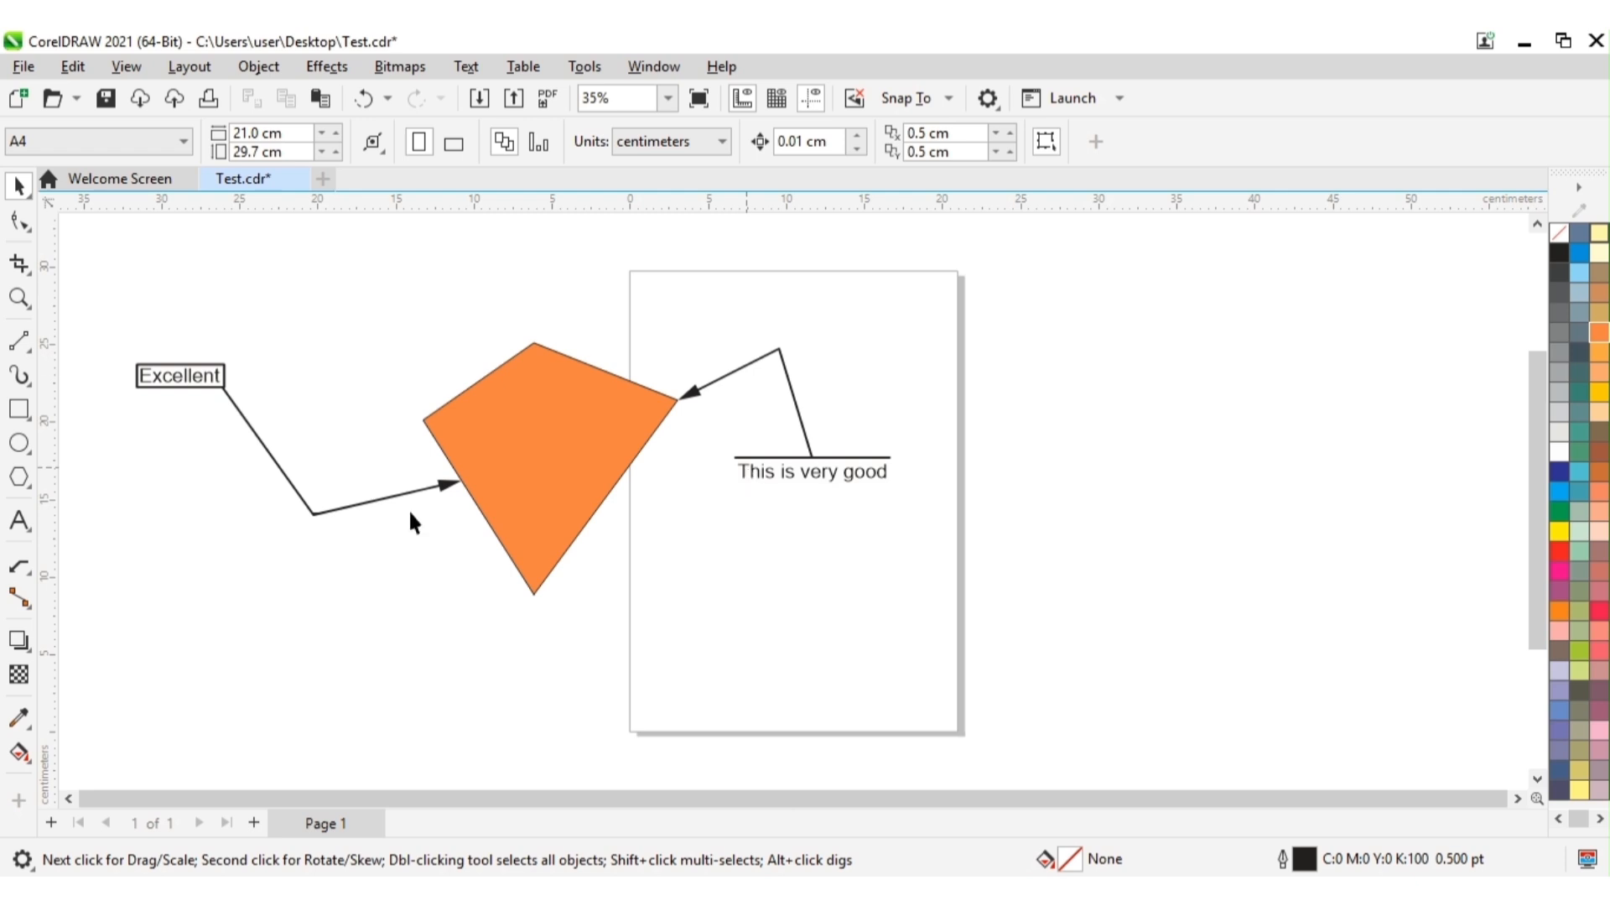
Step: Change the "Excellent" callout to the single-bar shape without a box and deselect it
click(212, 378)
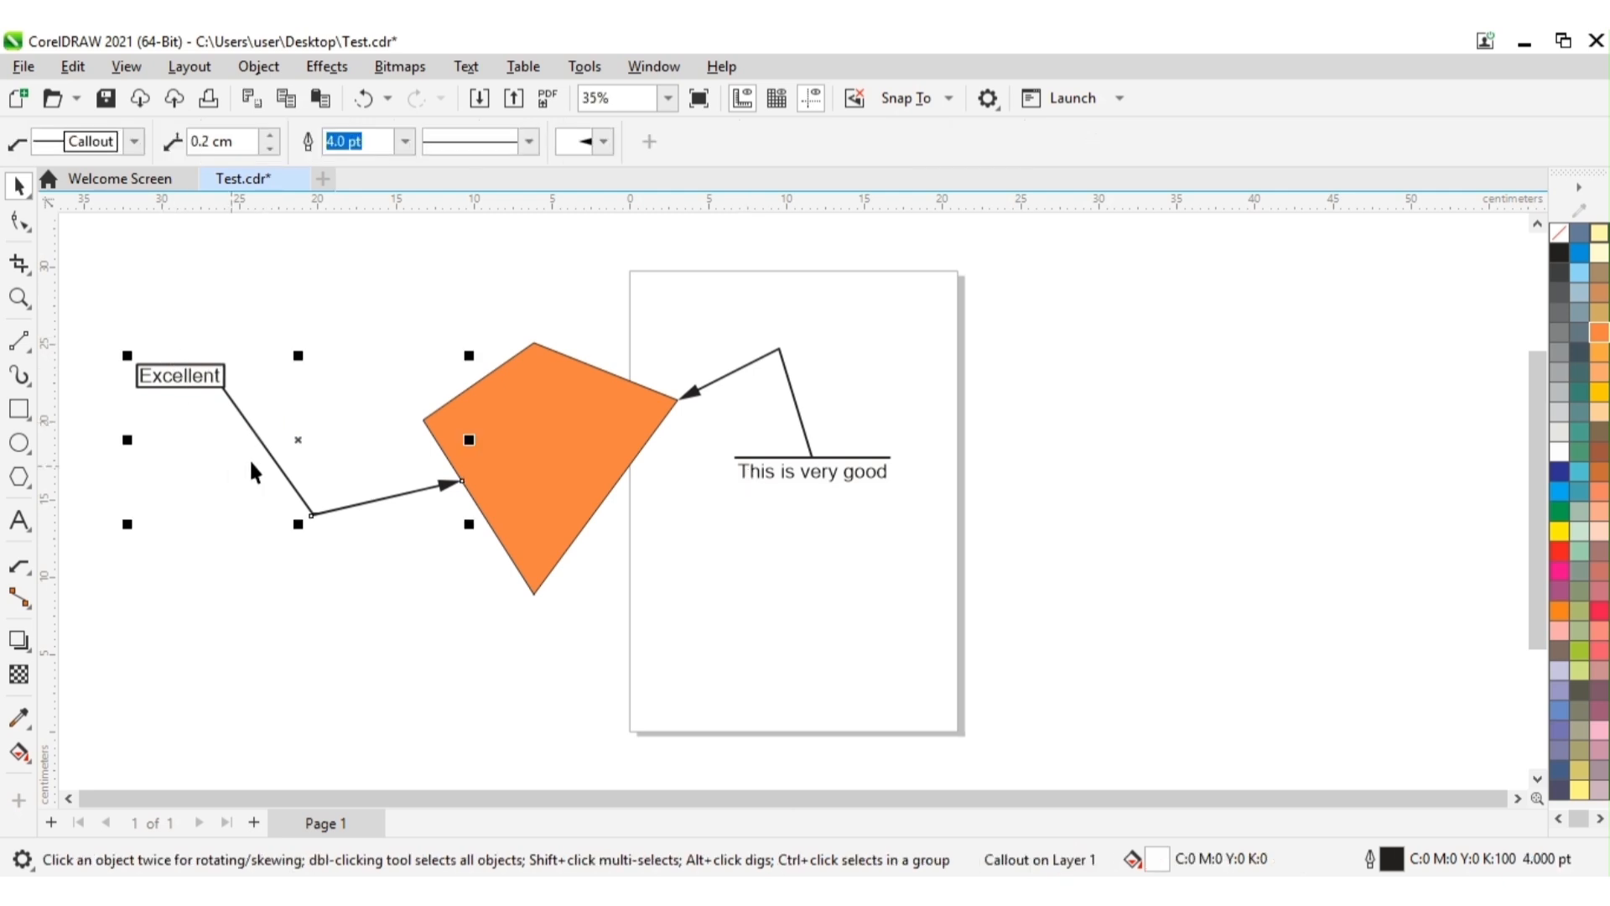
click(216, 717)
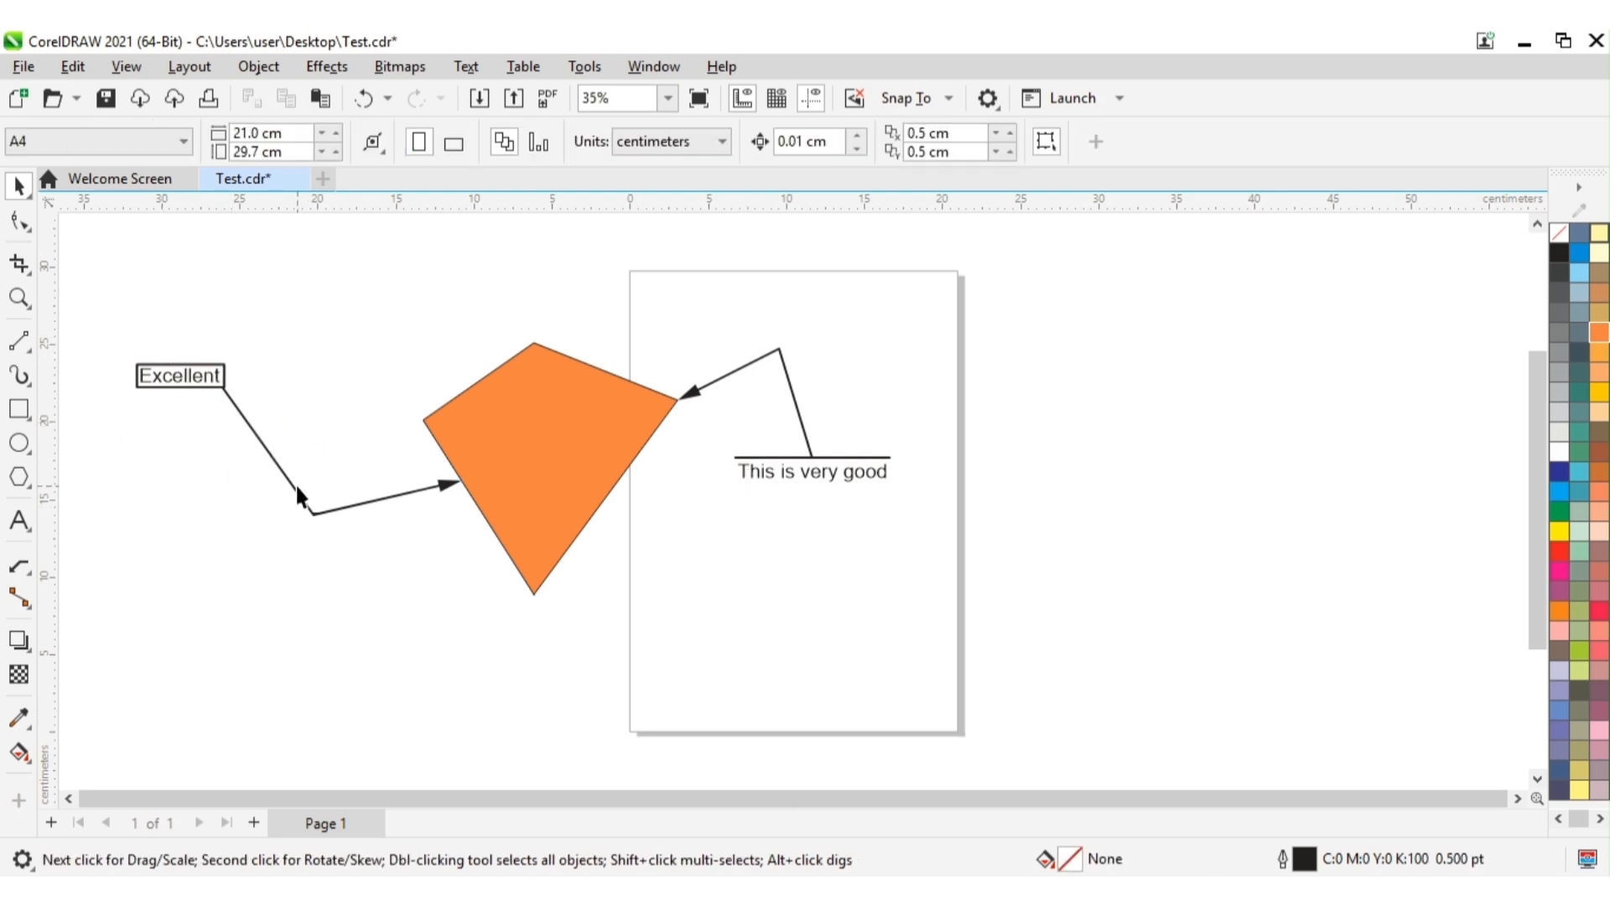
click(294, 485)
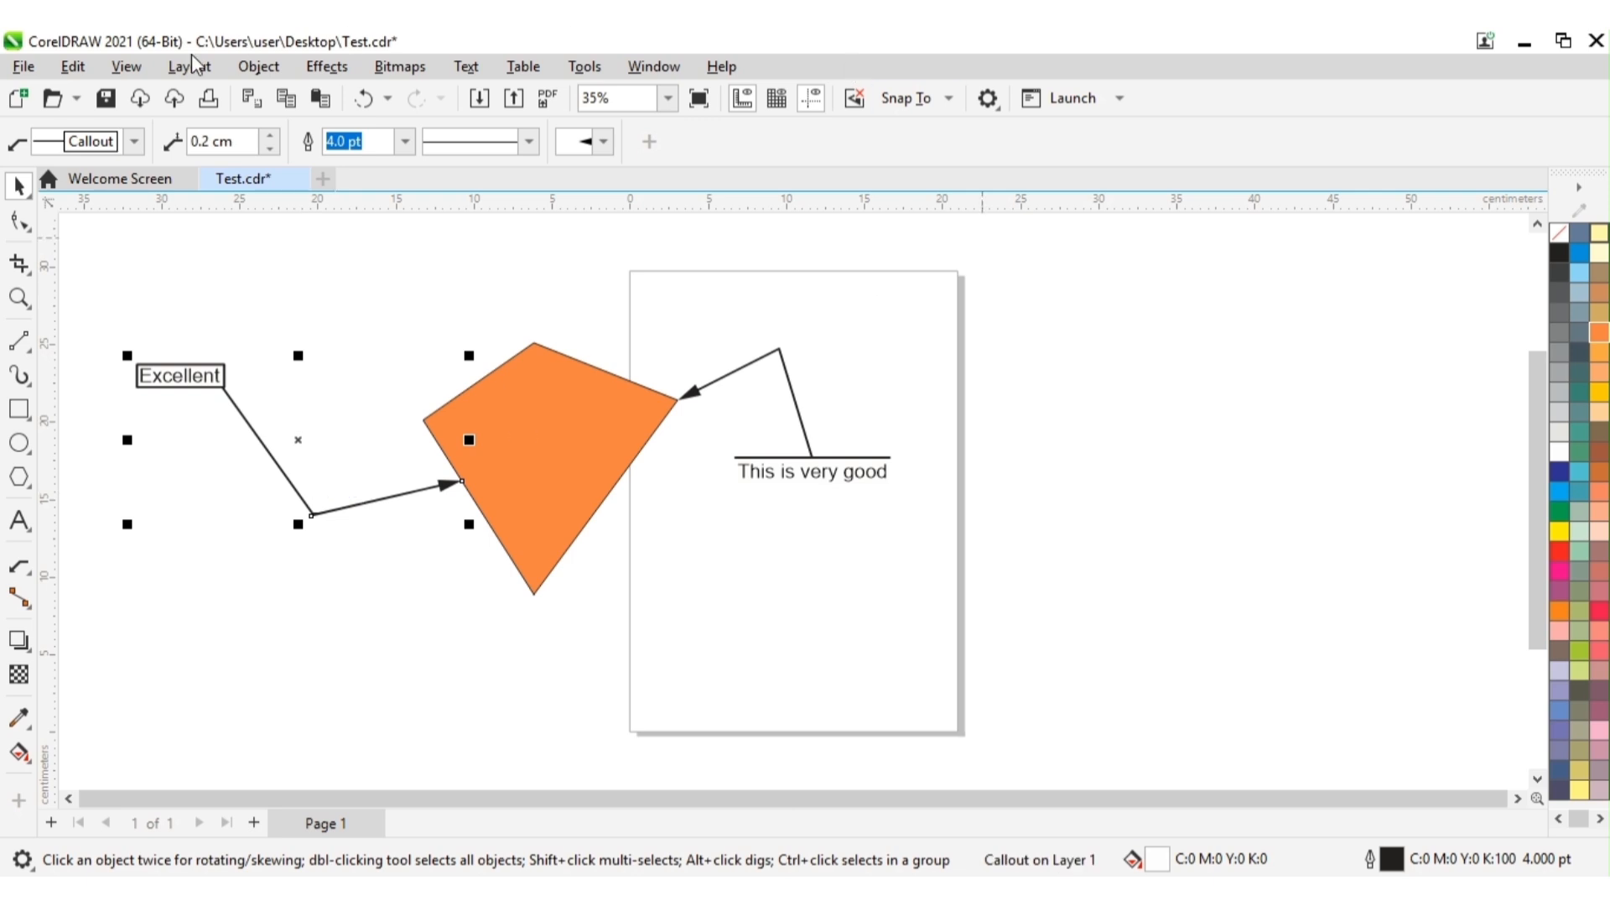
click(141, 147)
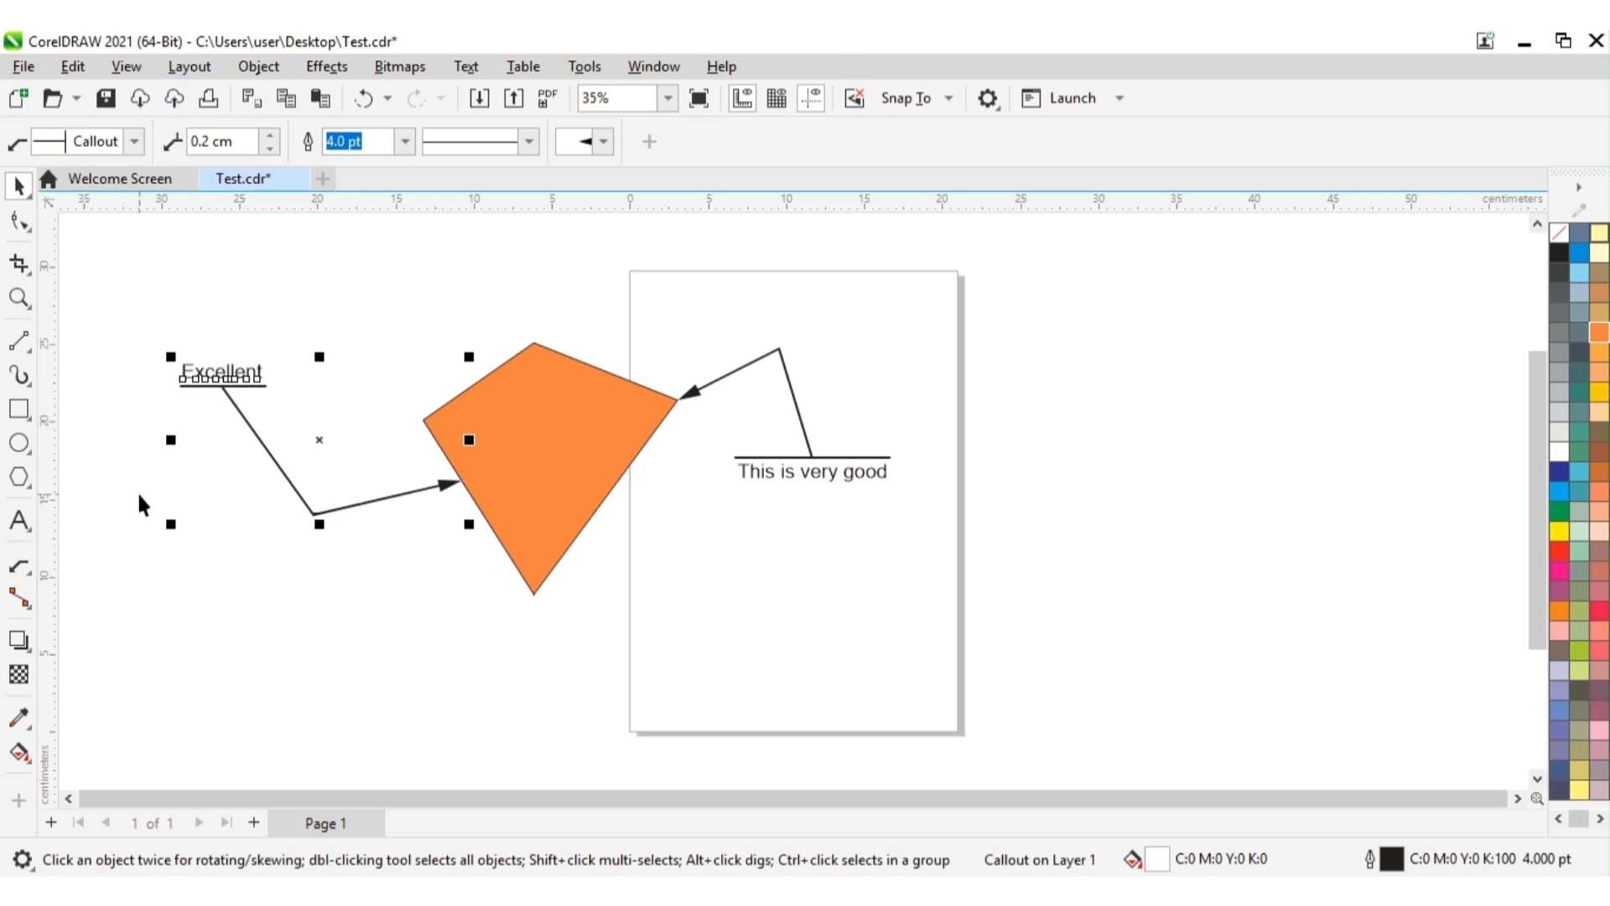
click(251, 662)
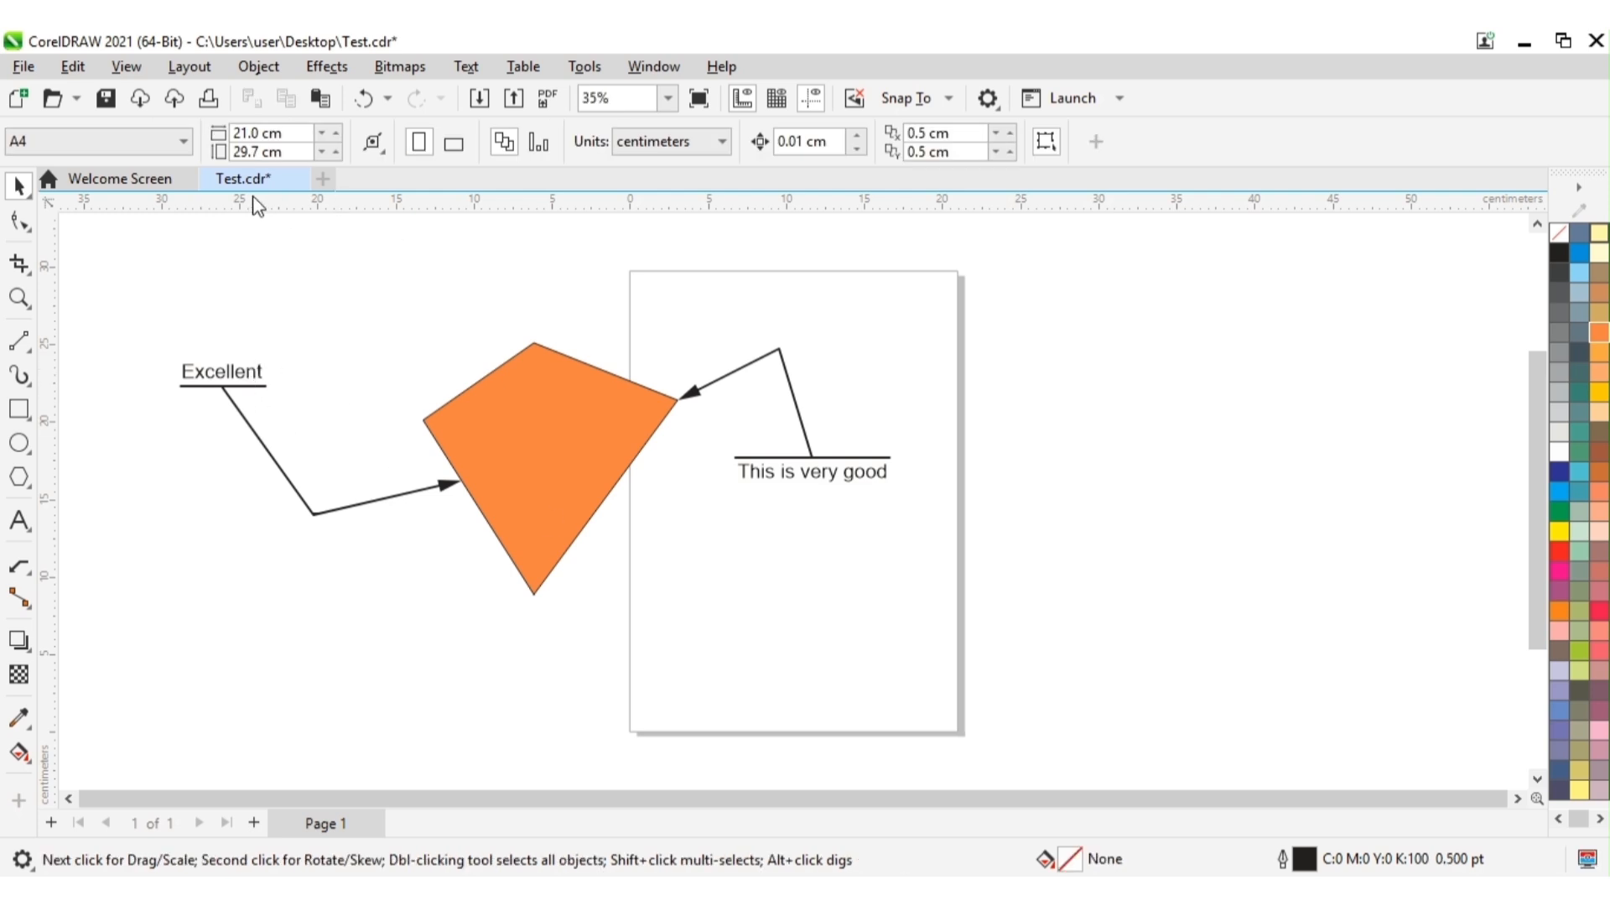
Step: Change the "Excellent" callout to the shape combining a text box with a separate bar and deselect it
click(404, 494)
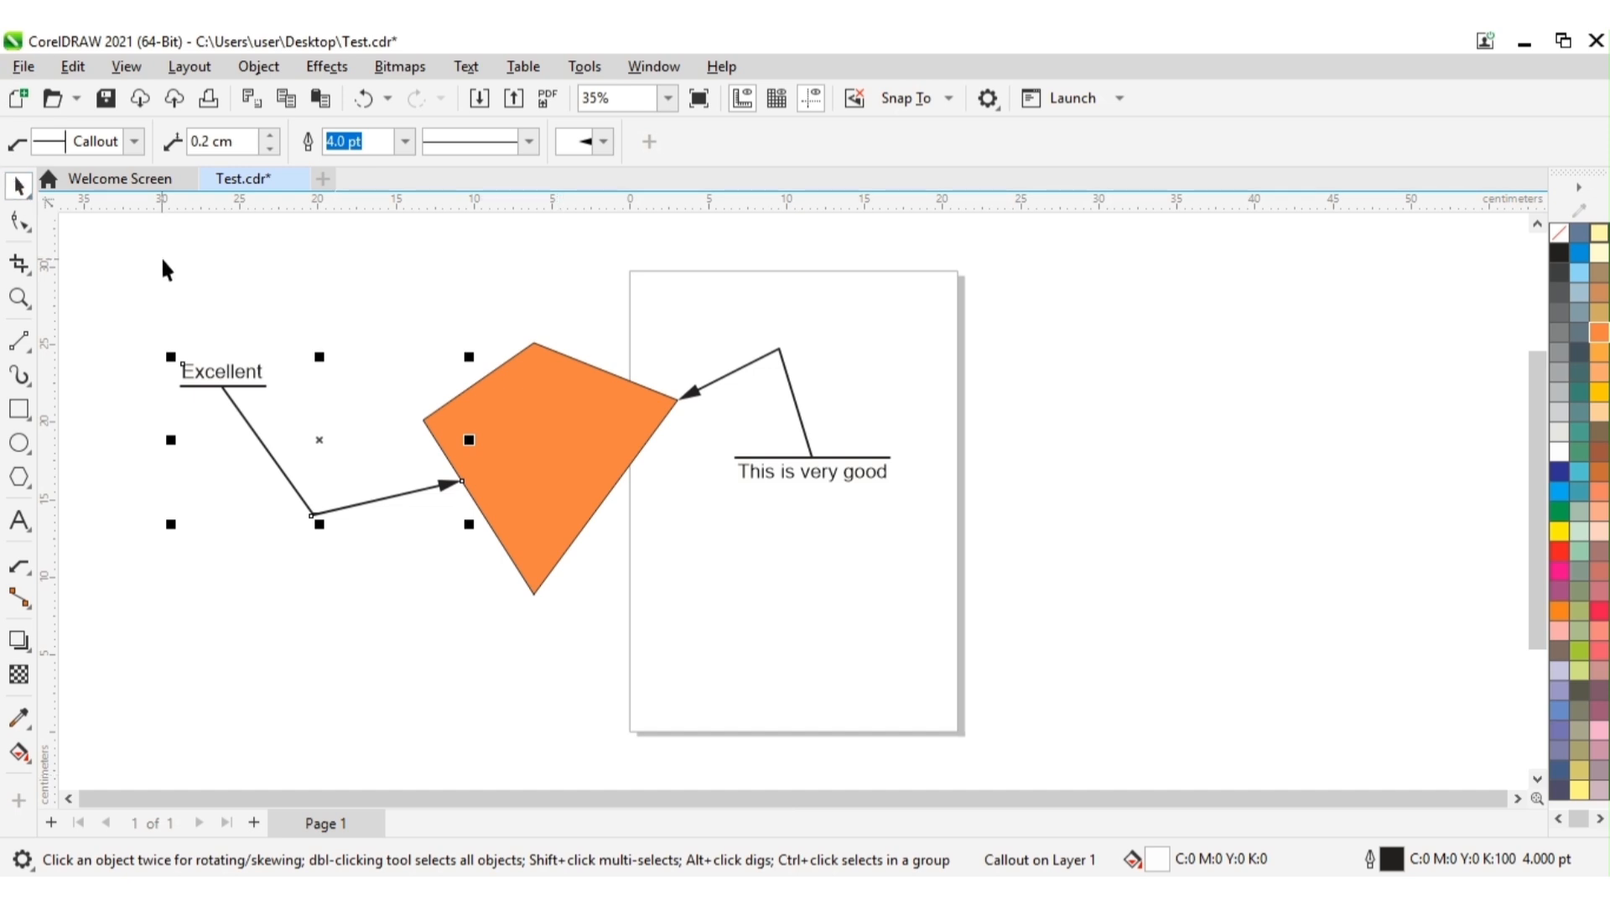
click(134, 141)
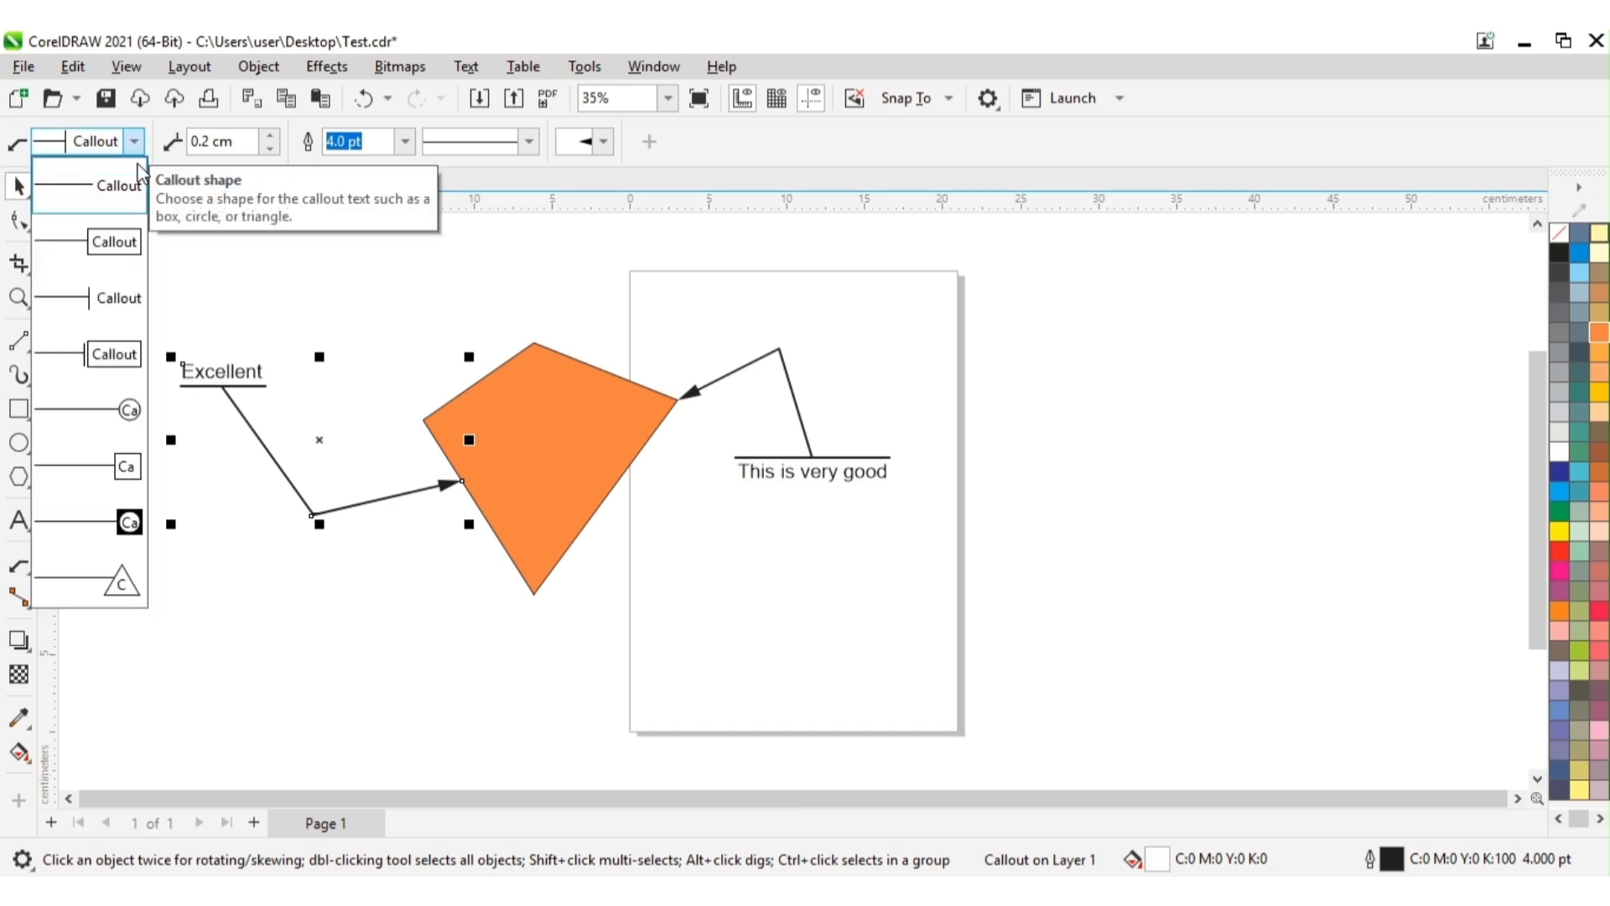
click(104, 355)
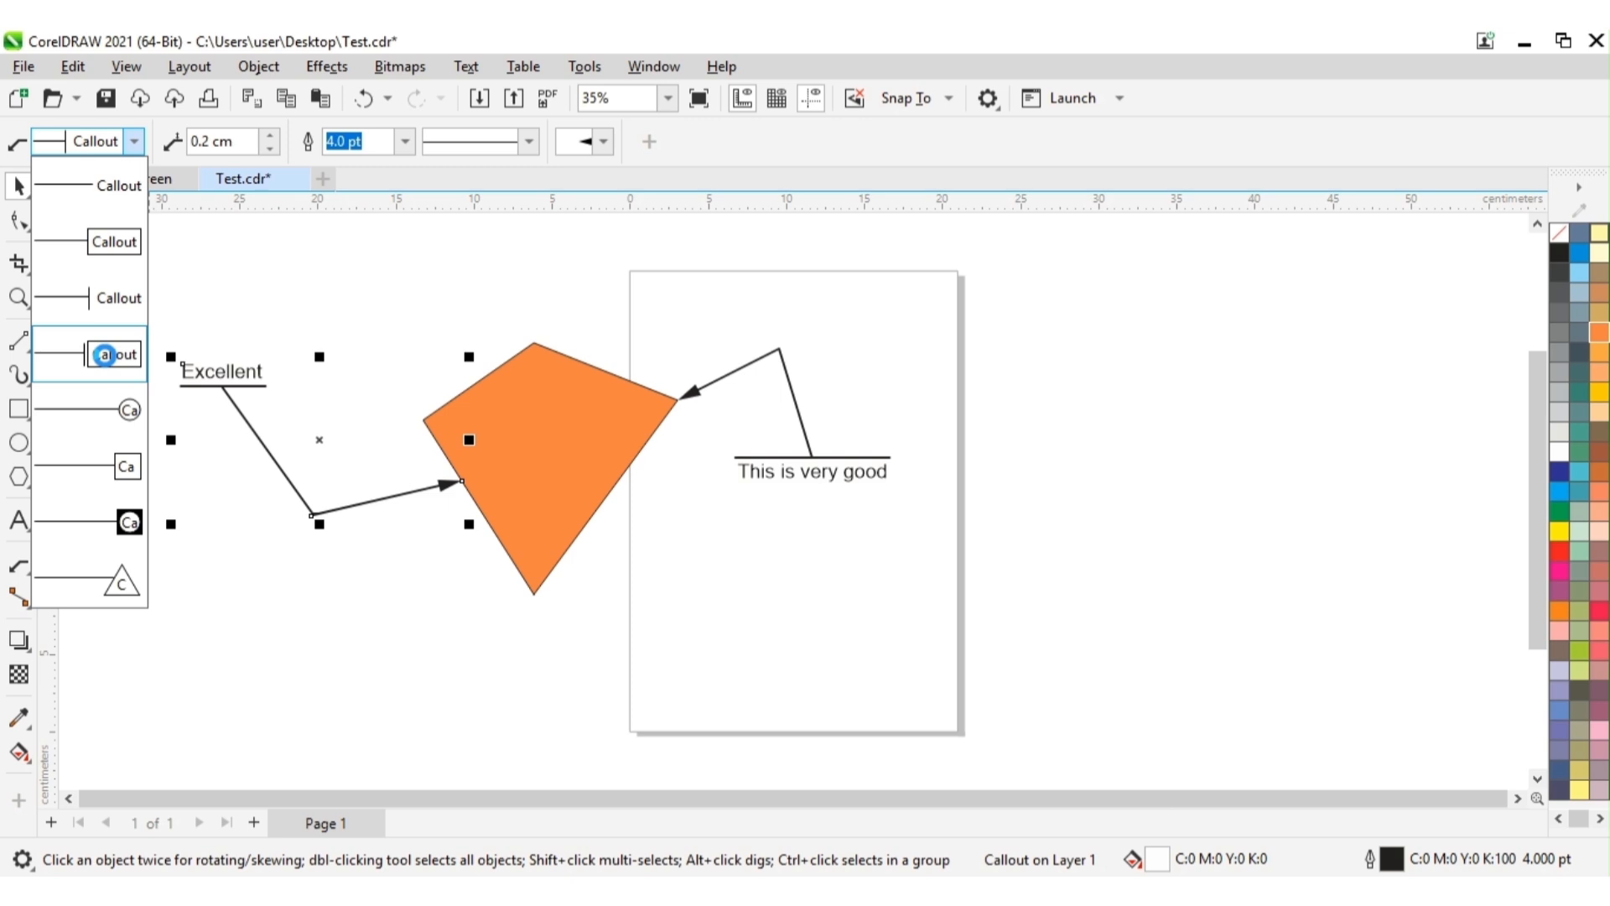
click(316, 663)
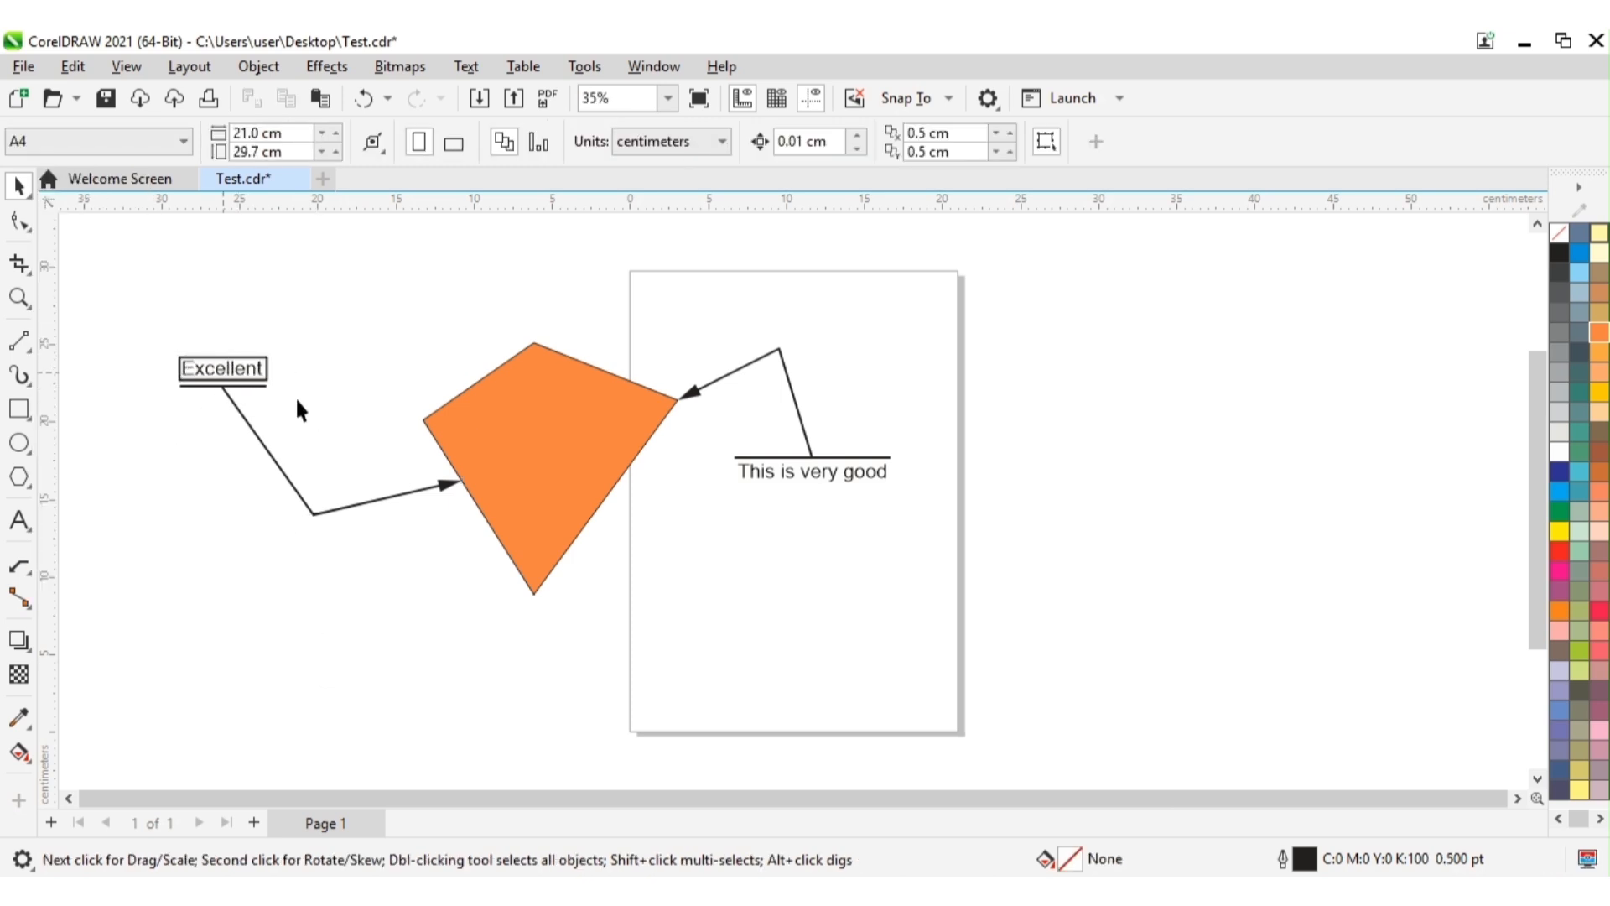
Step: Apply a short-dashed line style to the "Excellent" callout and deselect it
click(280, 468)
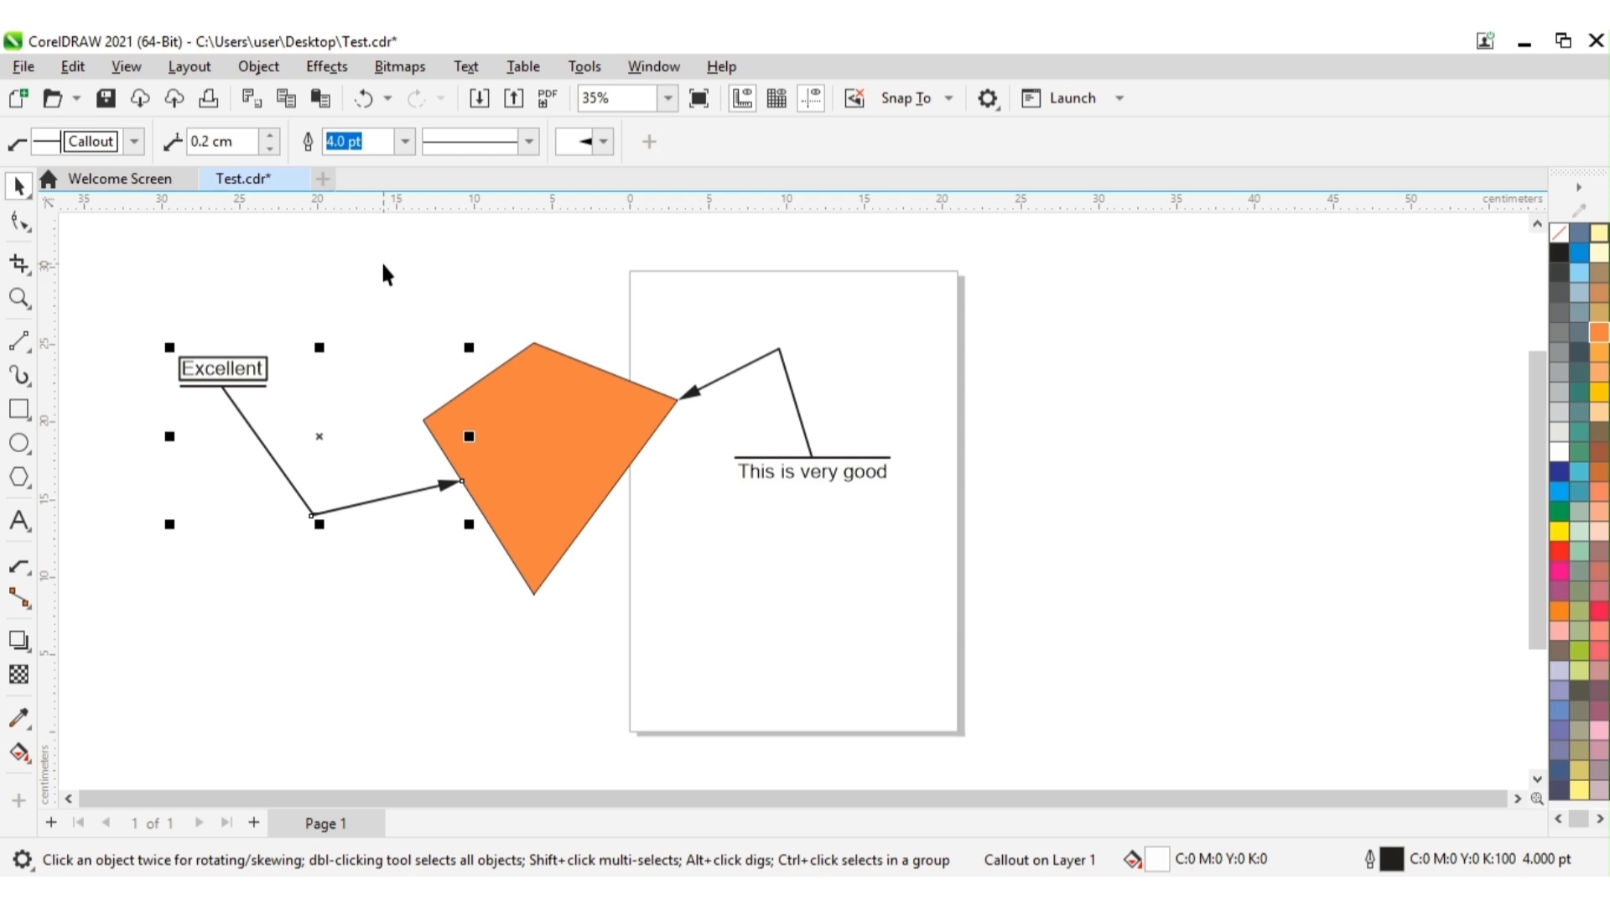
click(533, 147)
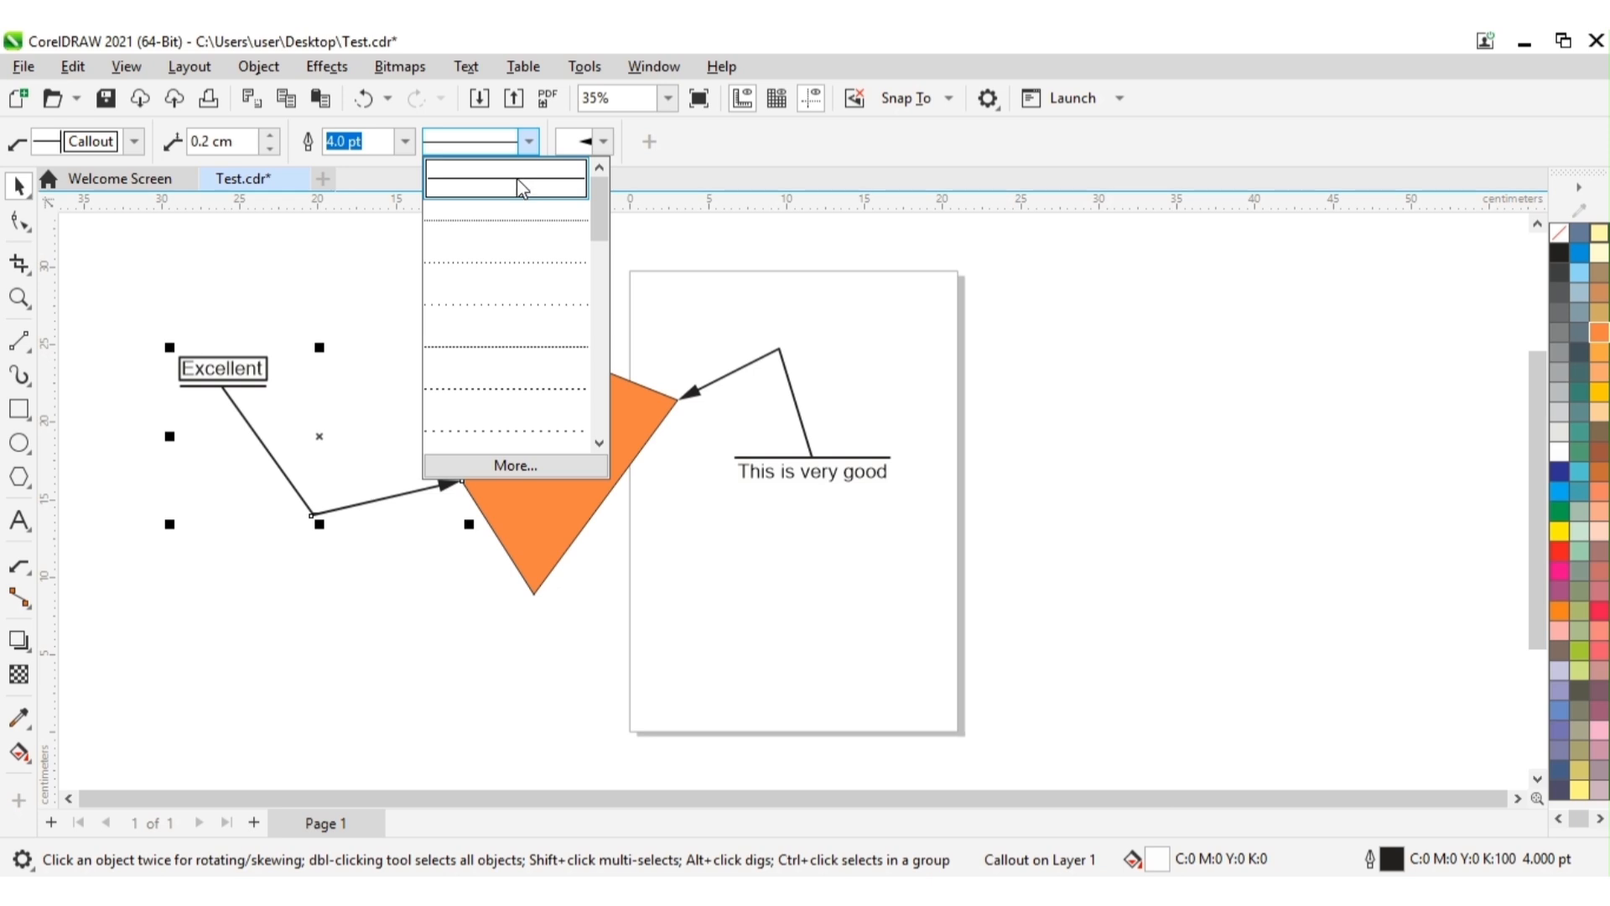
click(598, 444)
click(598, 446)
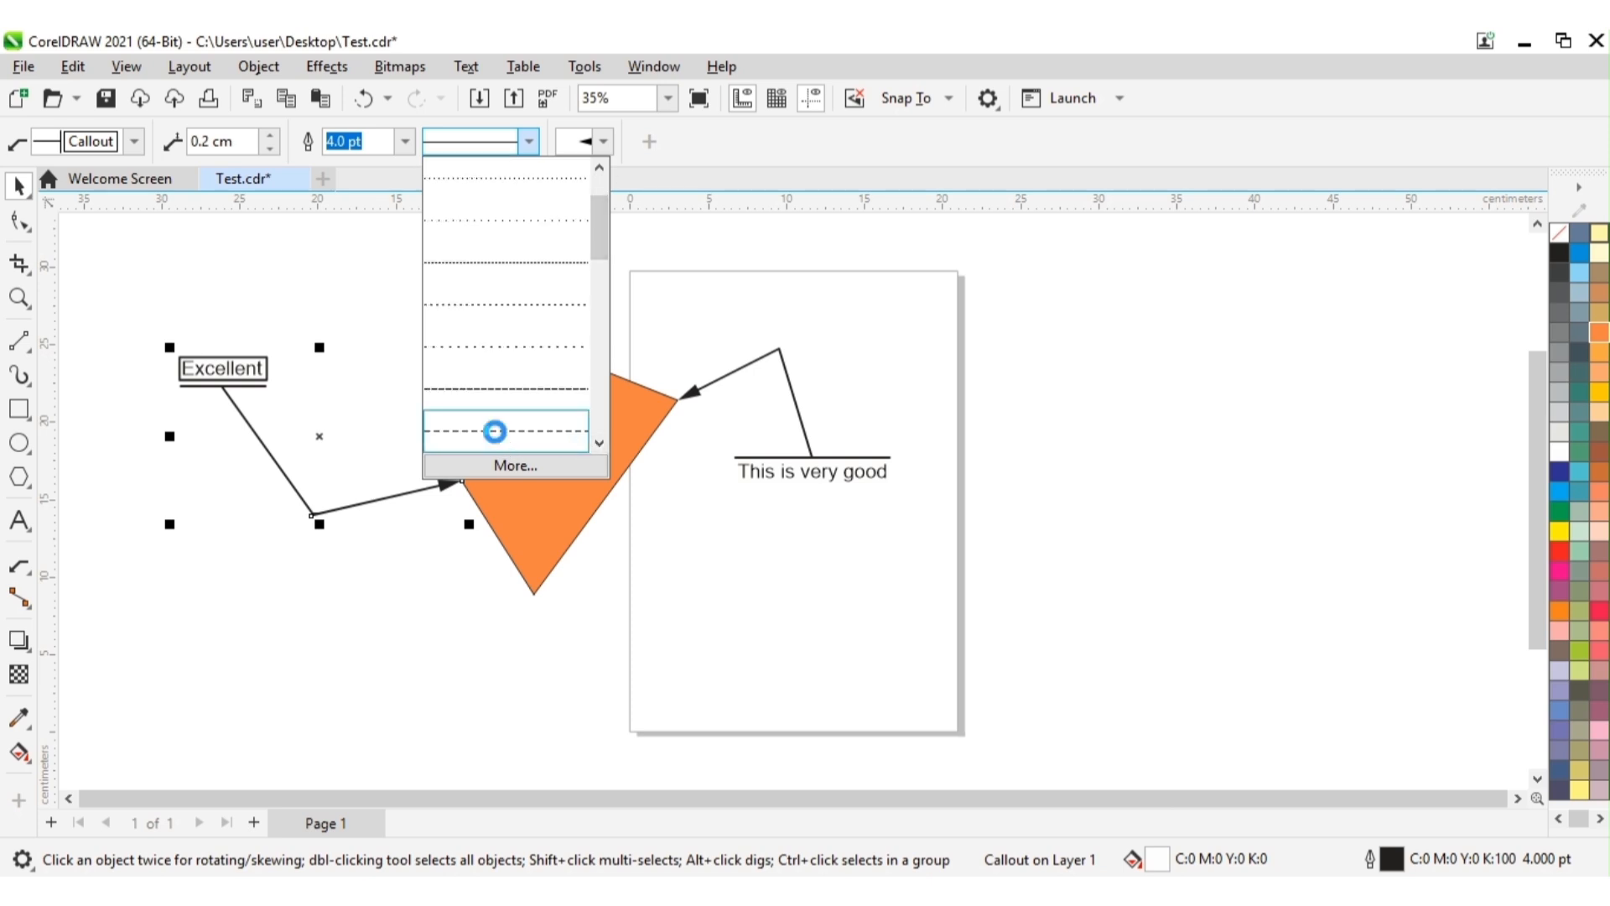
click(494, 431)
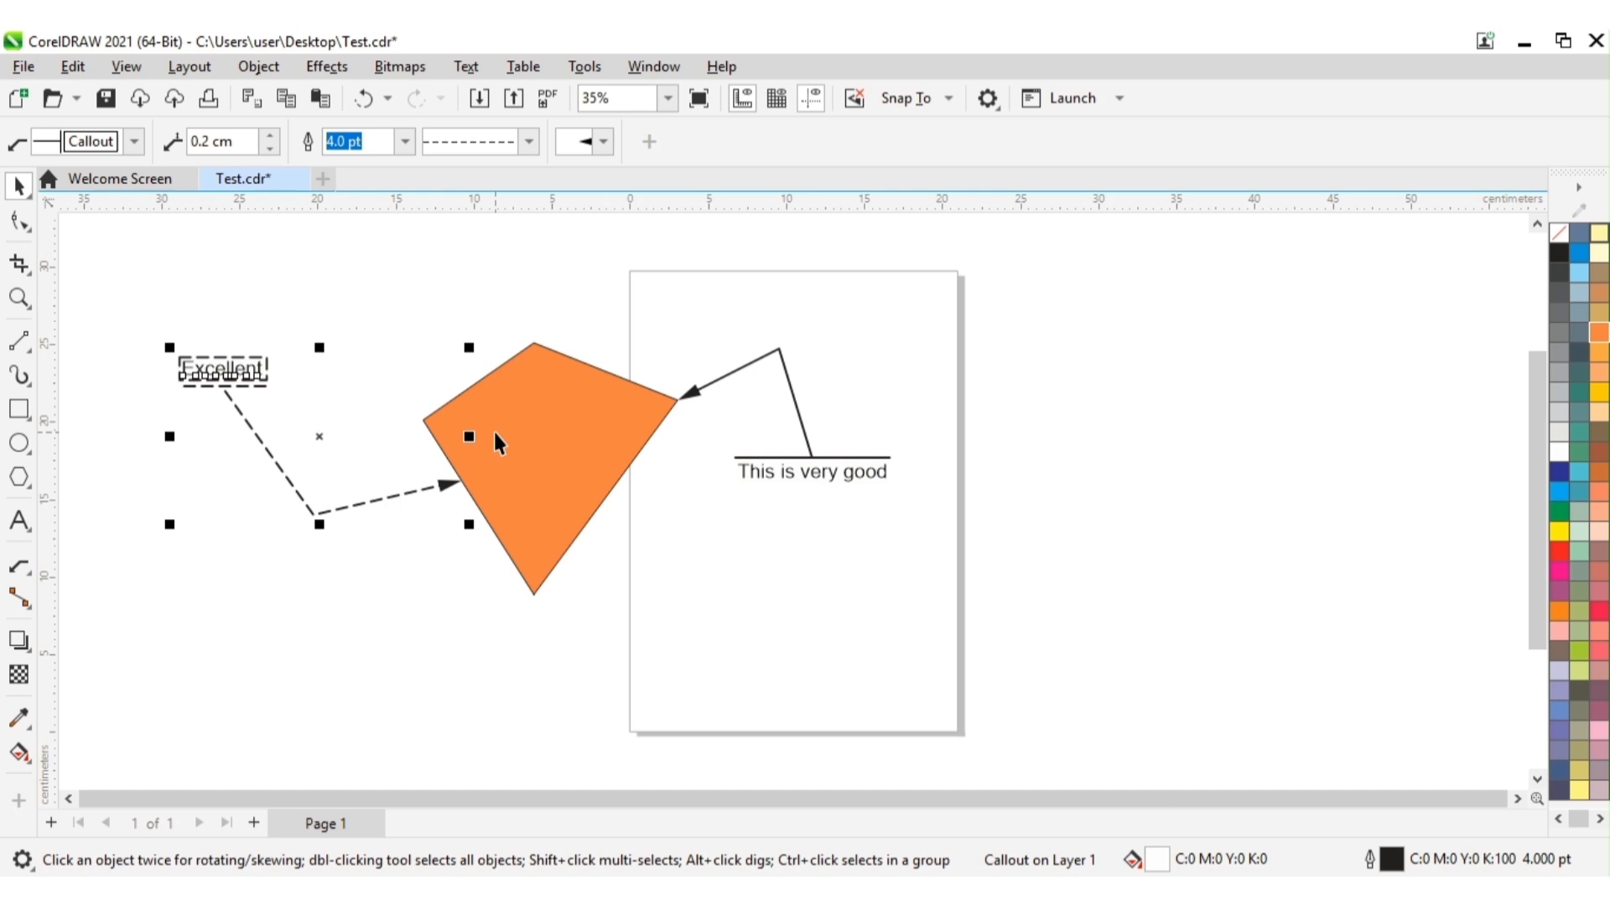
click(403, 575)
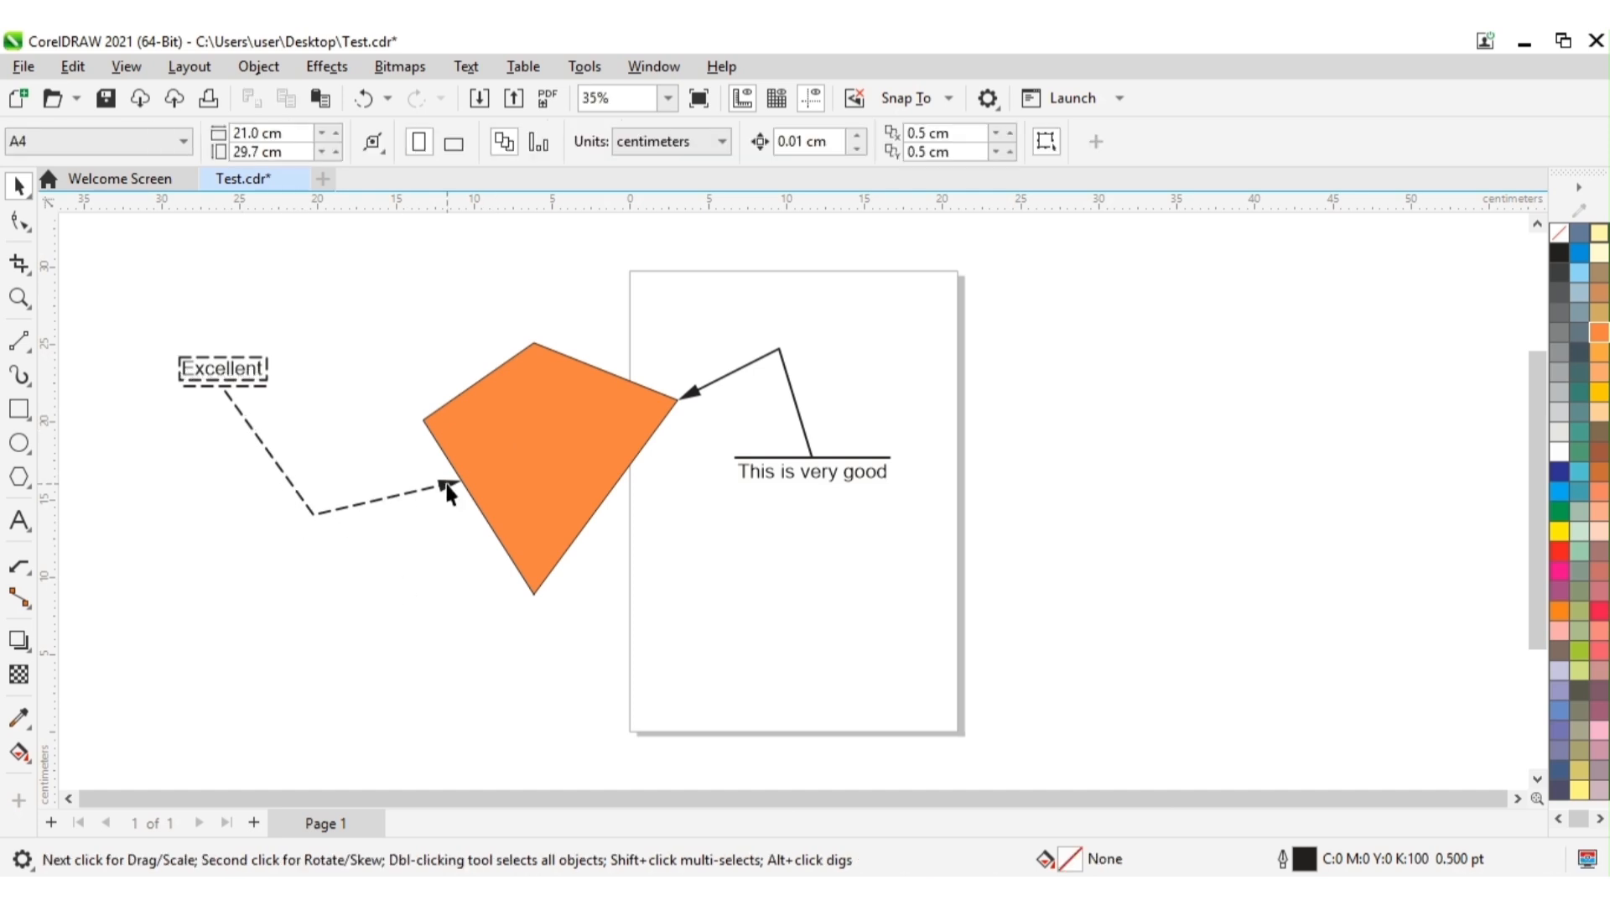
Step: Apply a long-dashed line style to the "This is very good" callout and deselect it
click(751, 364)
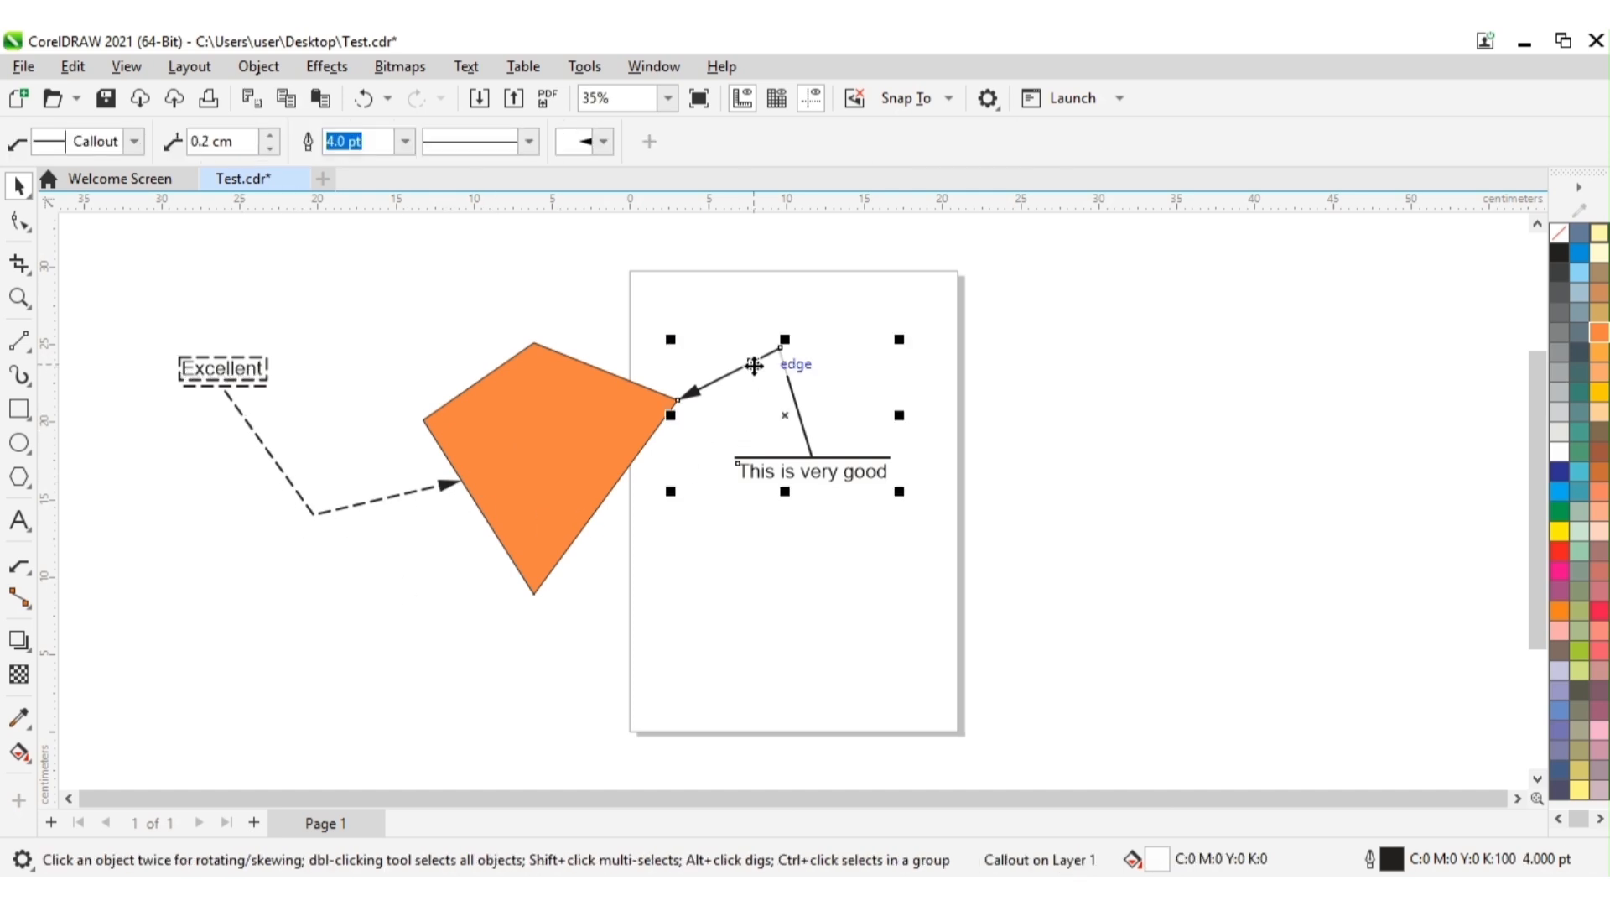
click(530, 144)
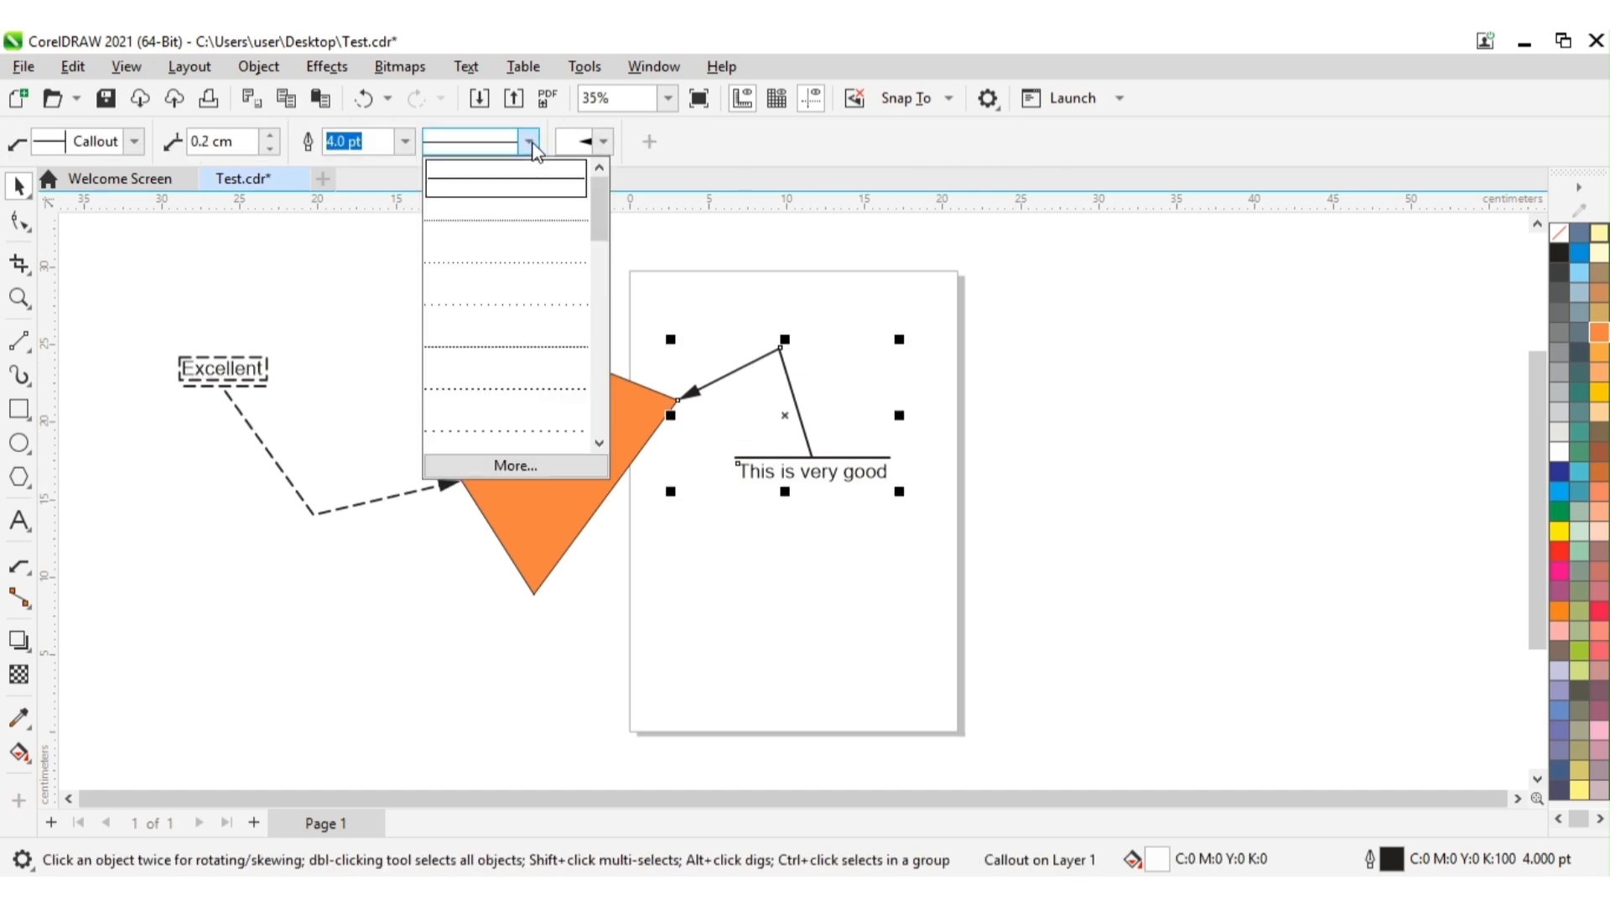
click(599, 445)
click(599, 445)
click(599, 444)
click(598, 444)
click(599, 444)
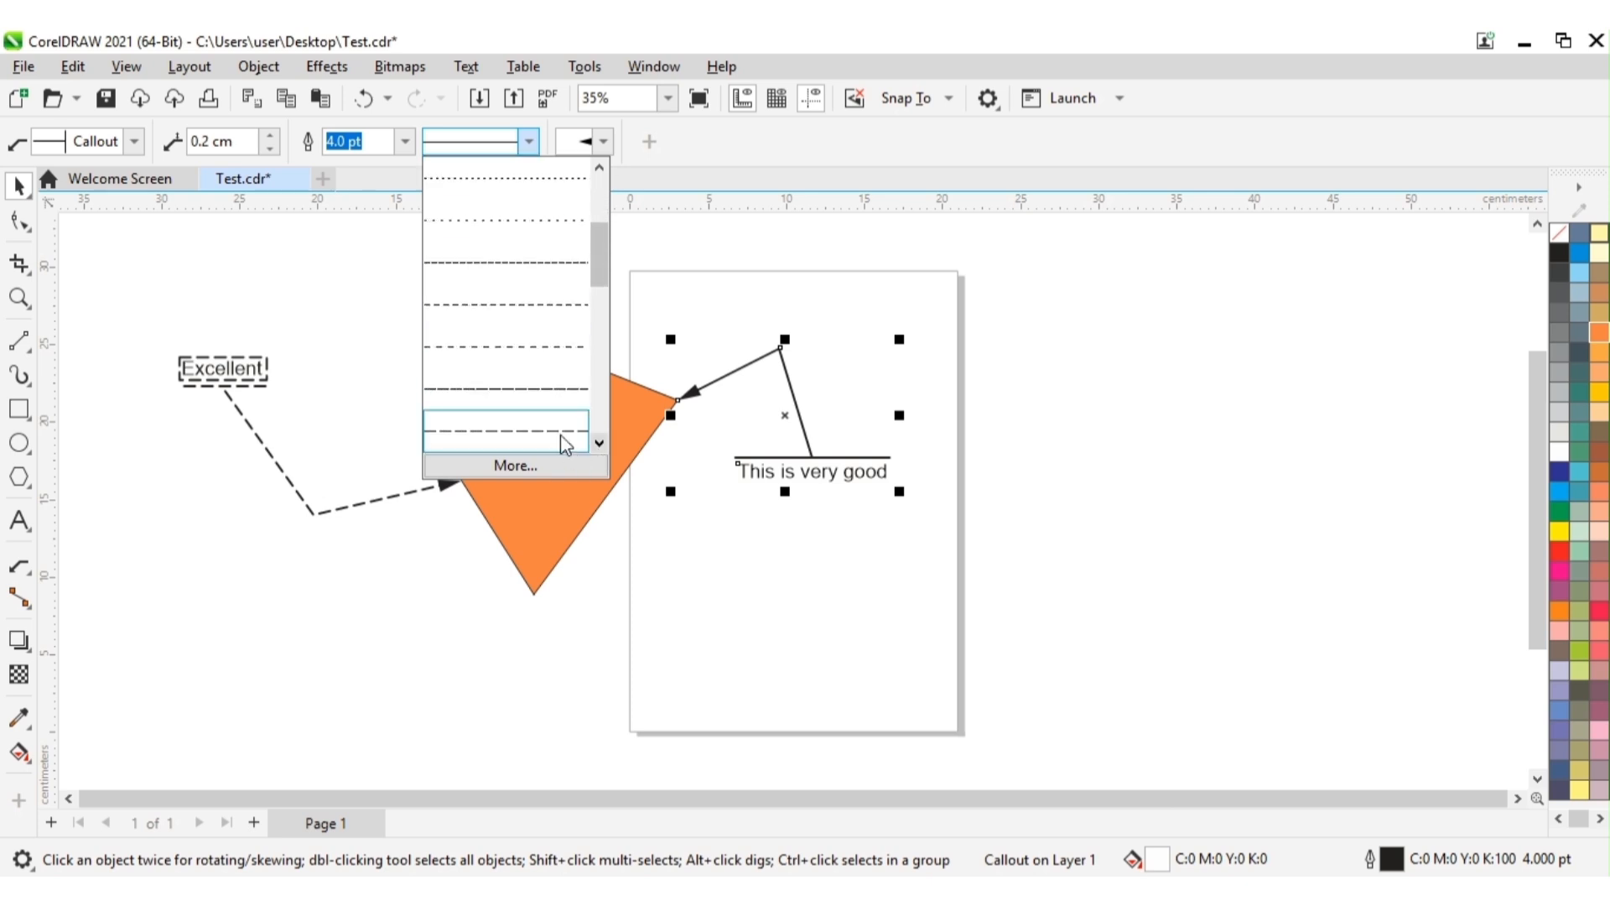
click(543, 429)
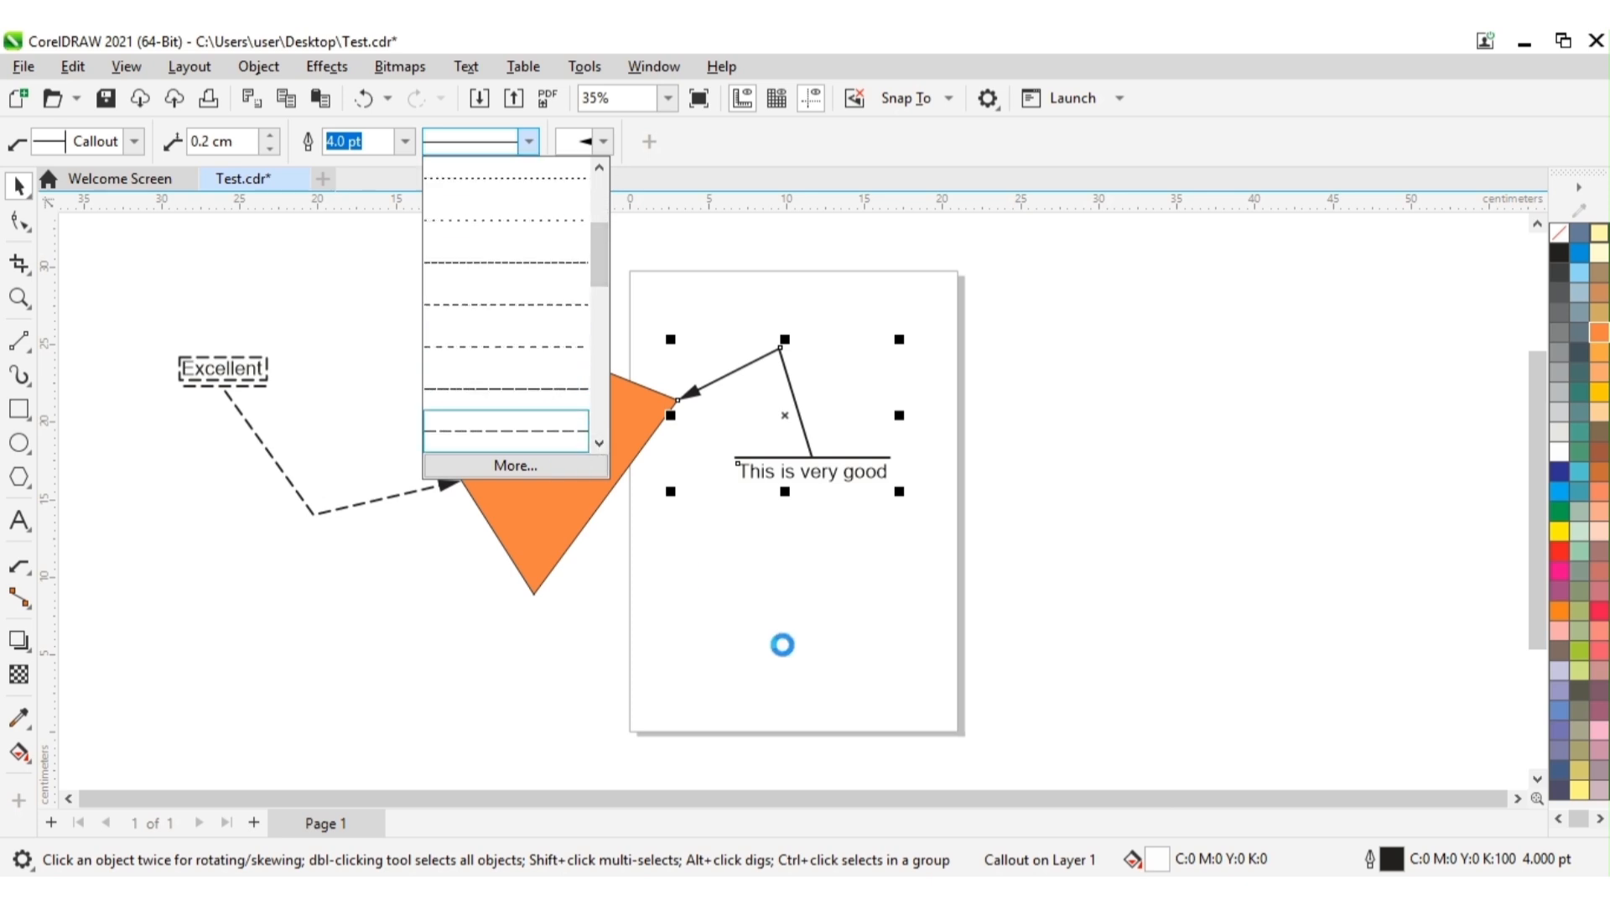
click(783, 642)
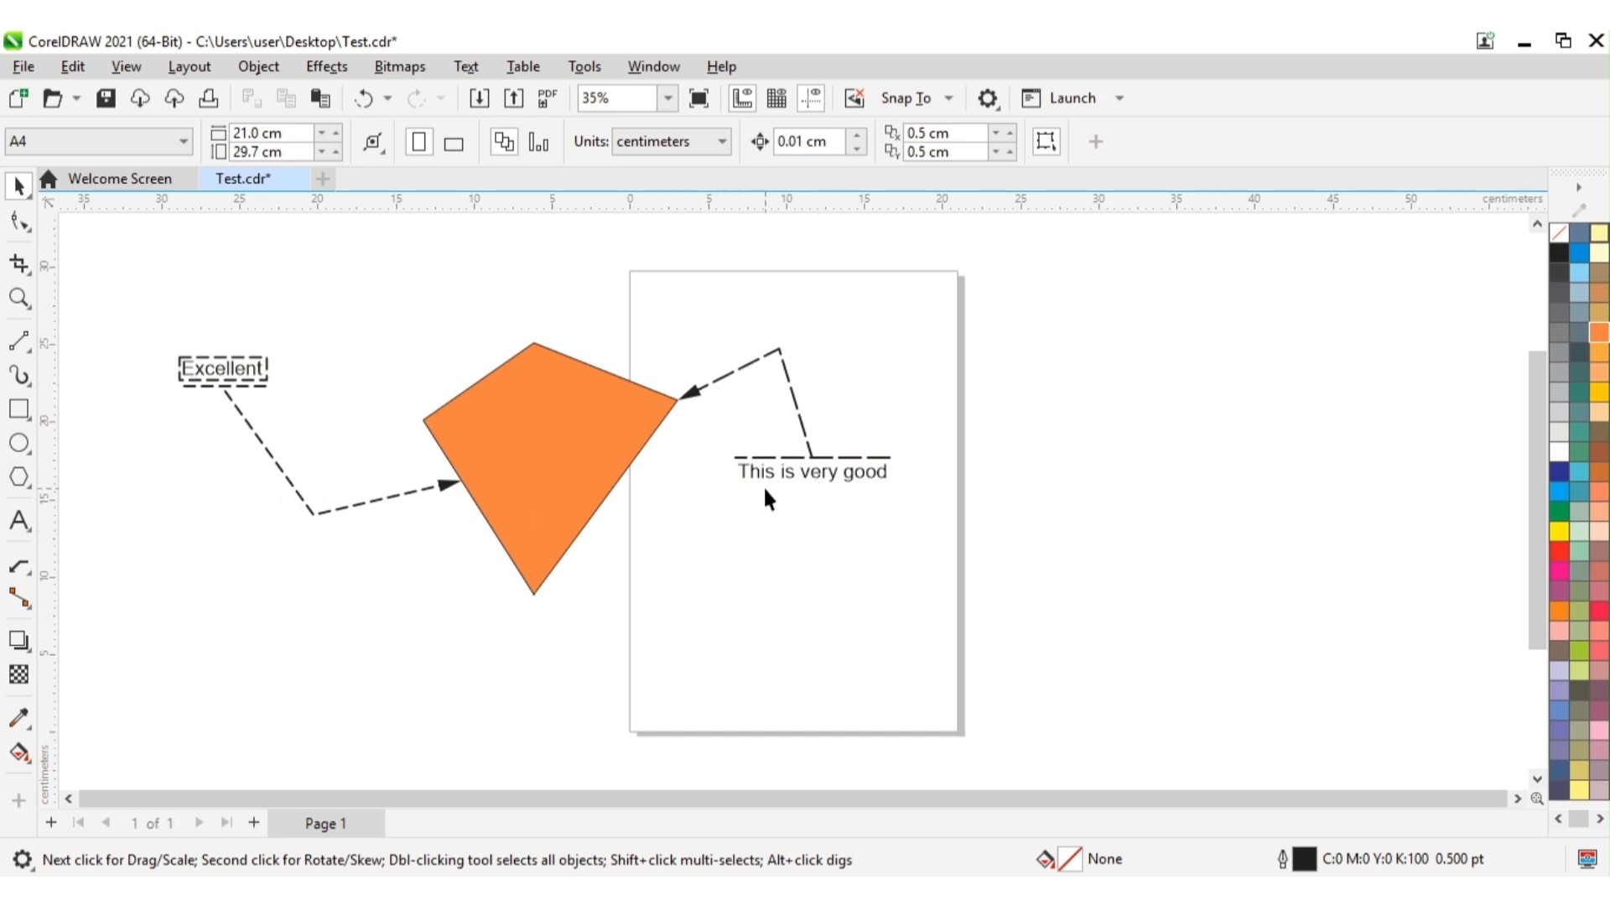
Step: Replace the "This is very good" callout's arrowhead with the large solid circle and deselect the callout
click(798, 402)
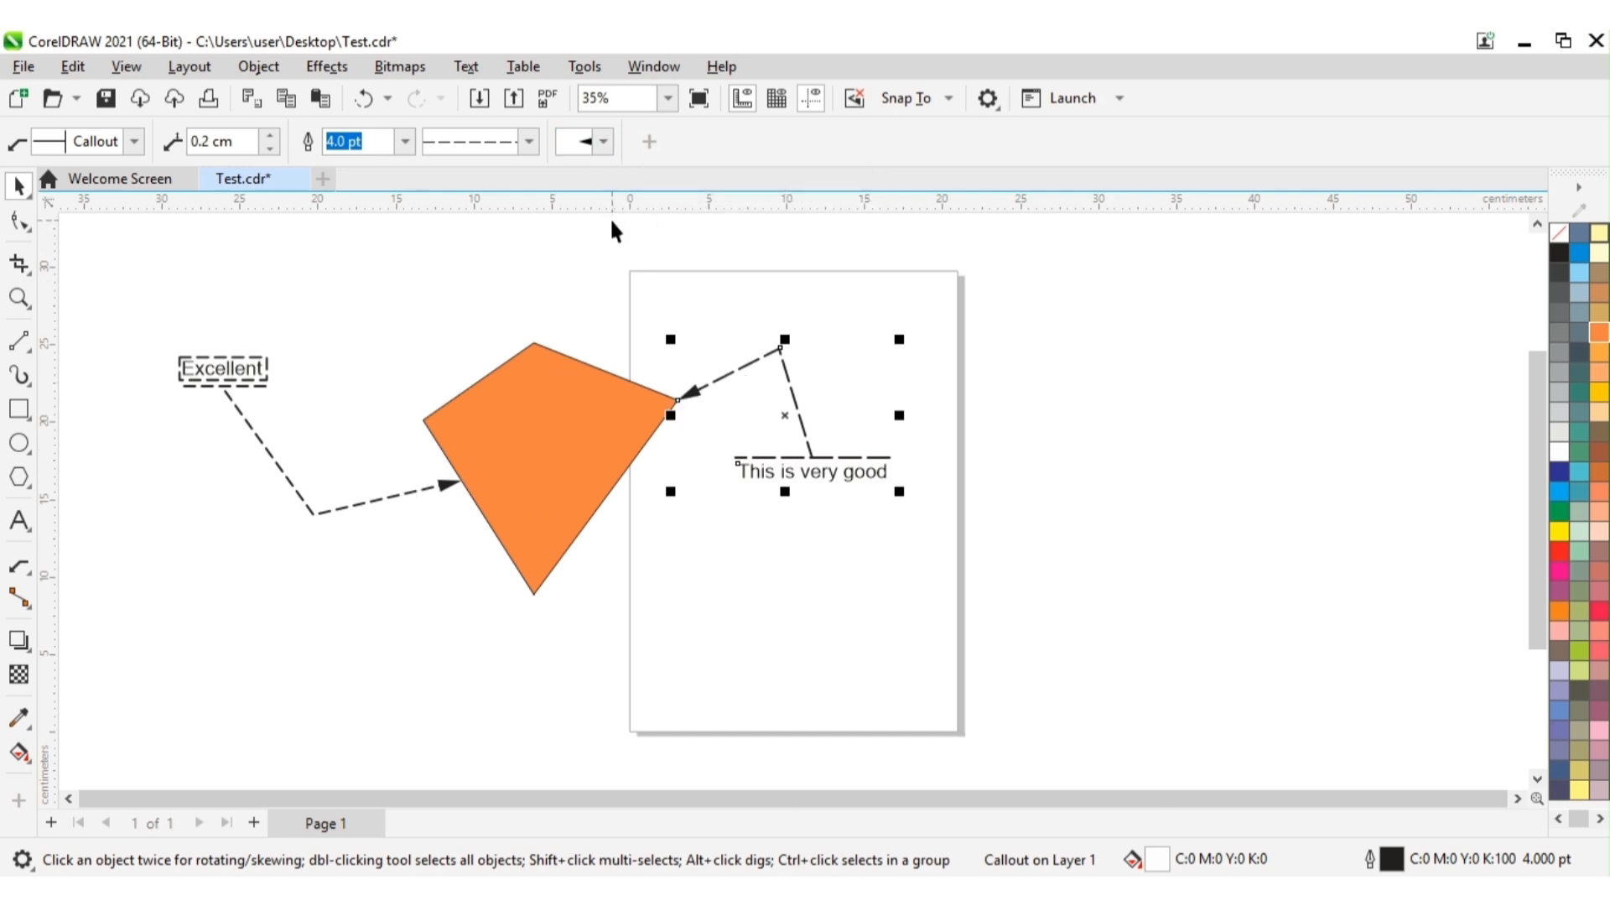
click(604, 142)
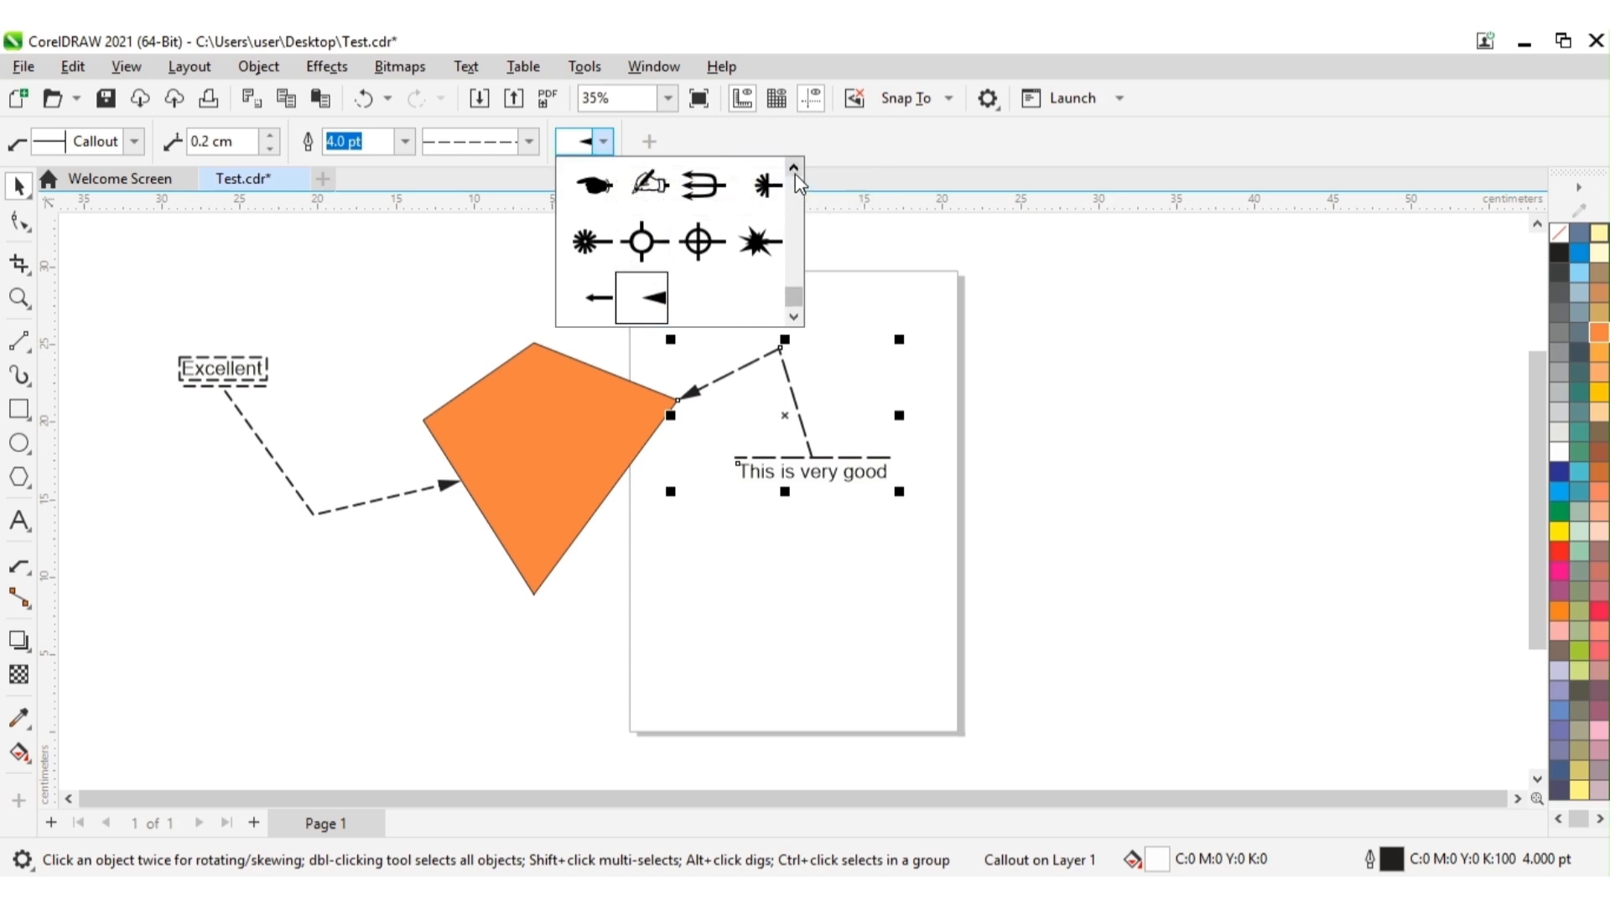
click(795, 174)
click(795, 173)
click(795, 173)
click(794, 174)
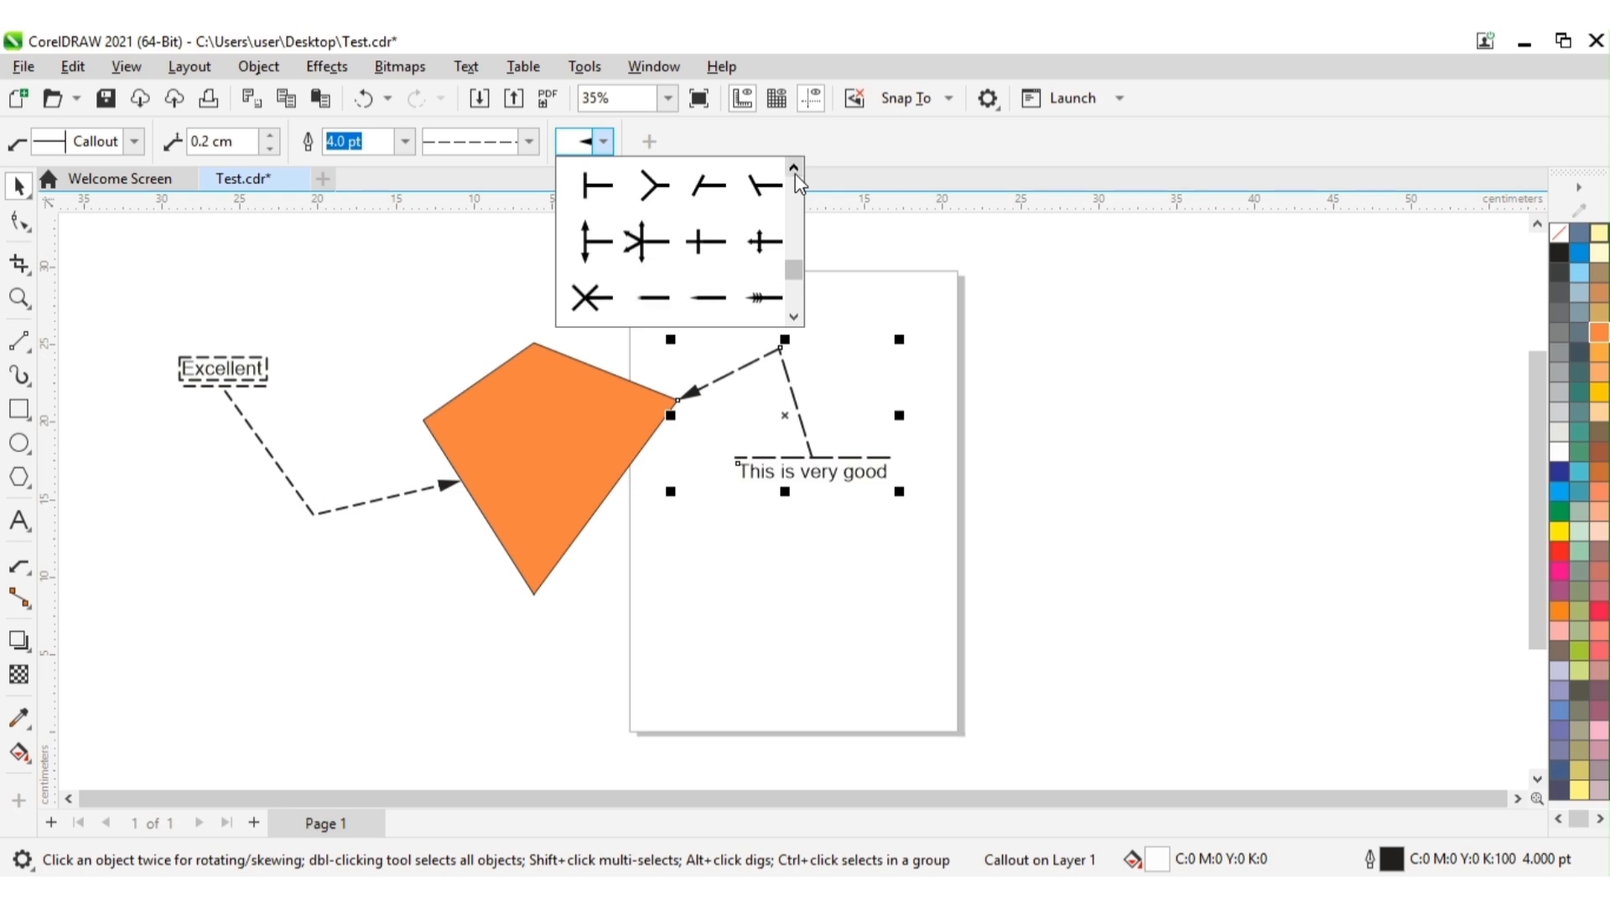
click(795, 174)
click(794, 173)
click(795, 173)
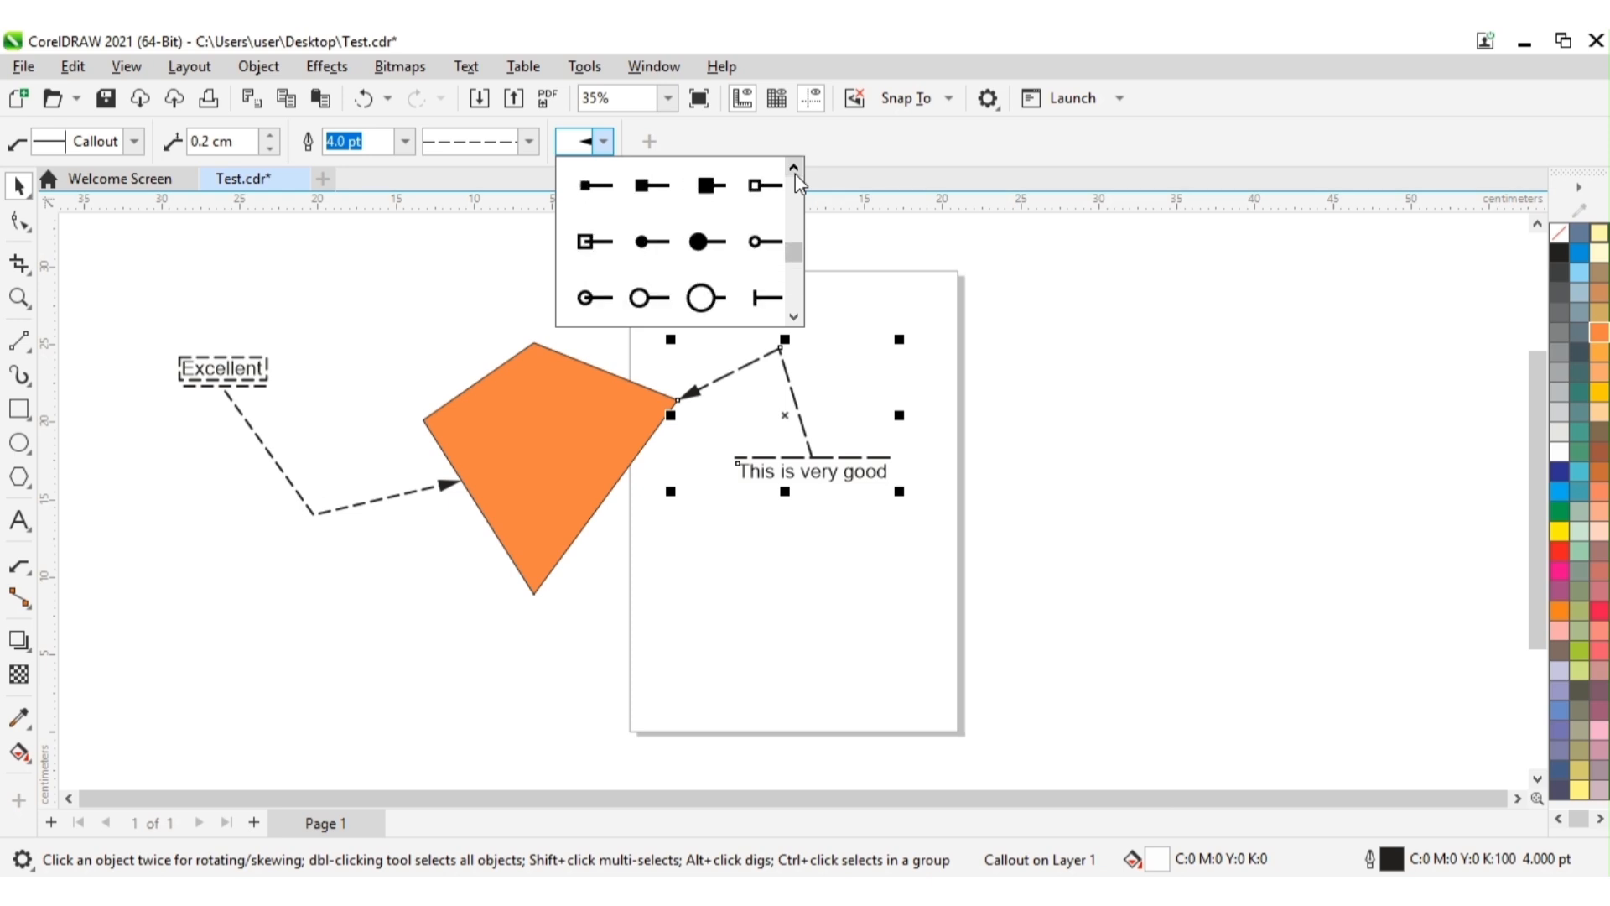
click(708, 243)
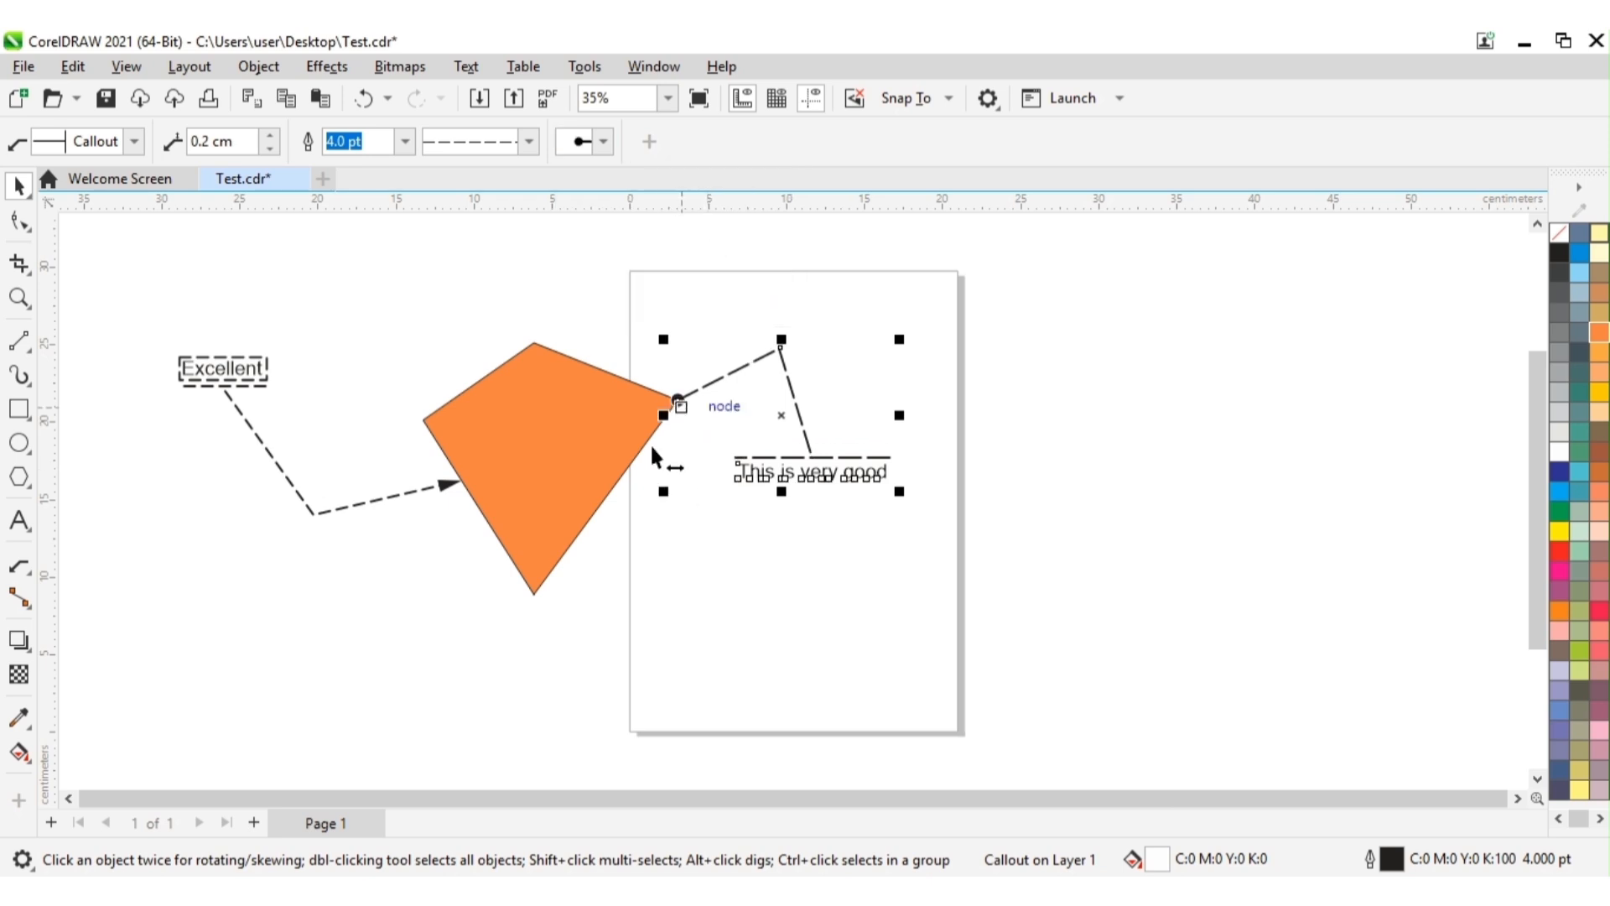
click(743, 545)
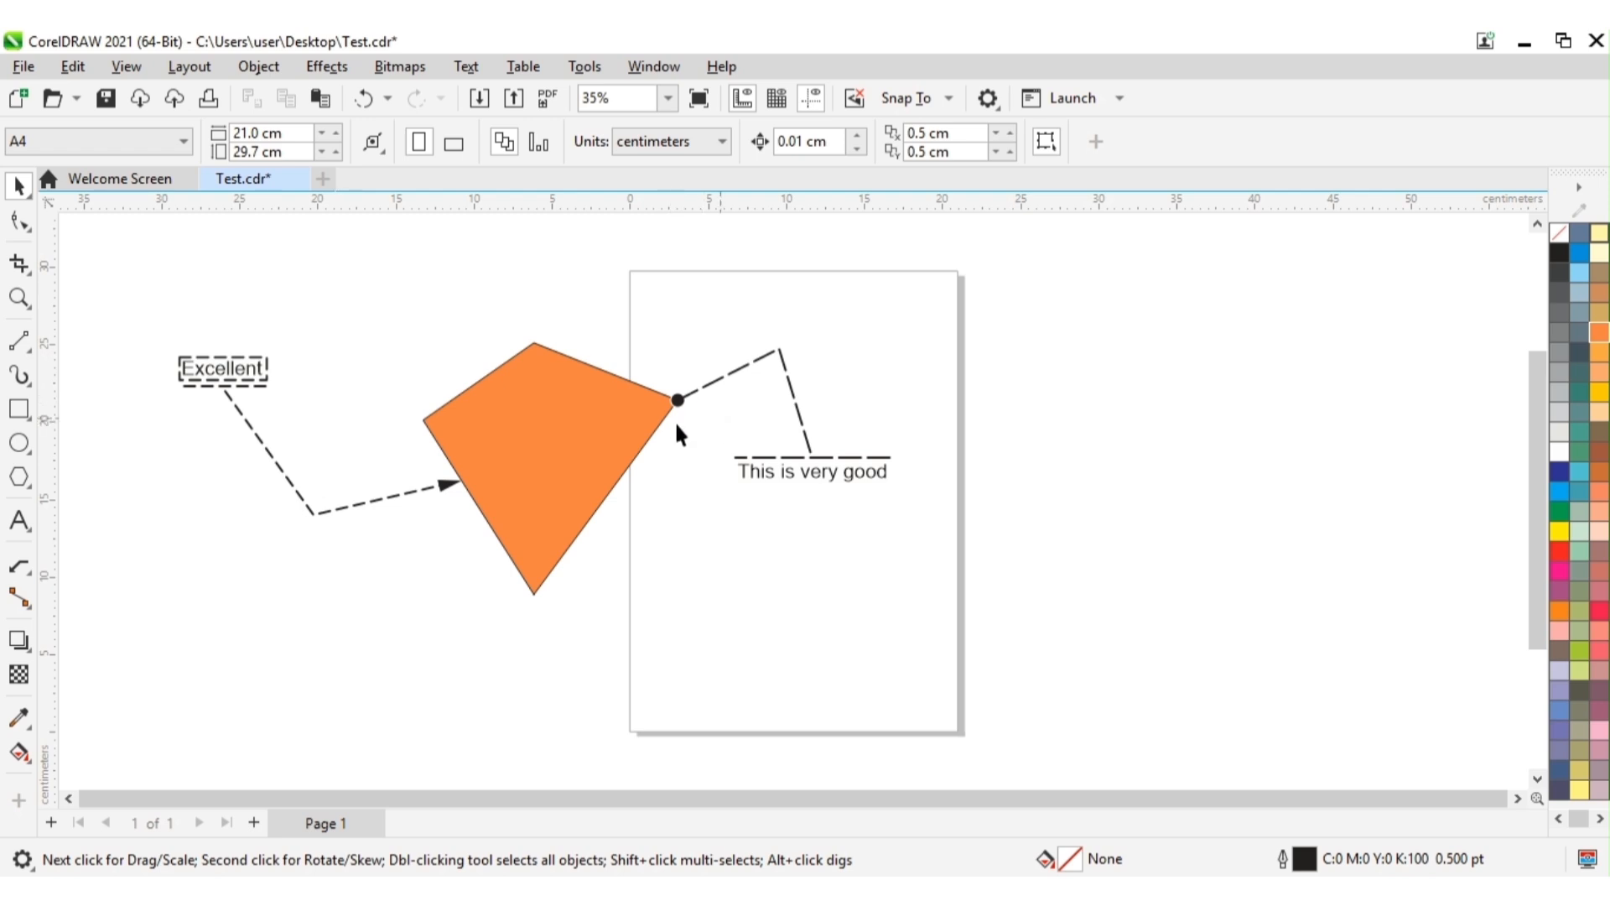
Step: Replace the "Excellent" callout's arrowhead with the large solid circle and deselect the callout
click(431, 485)
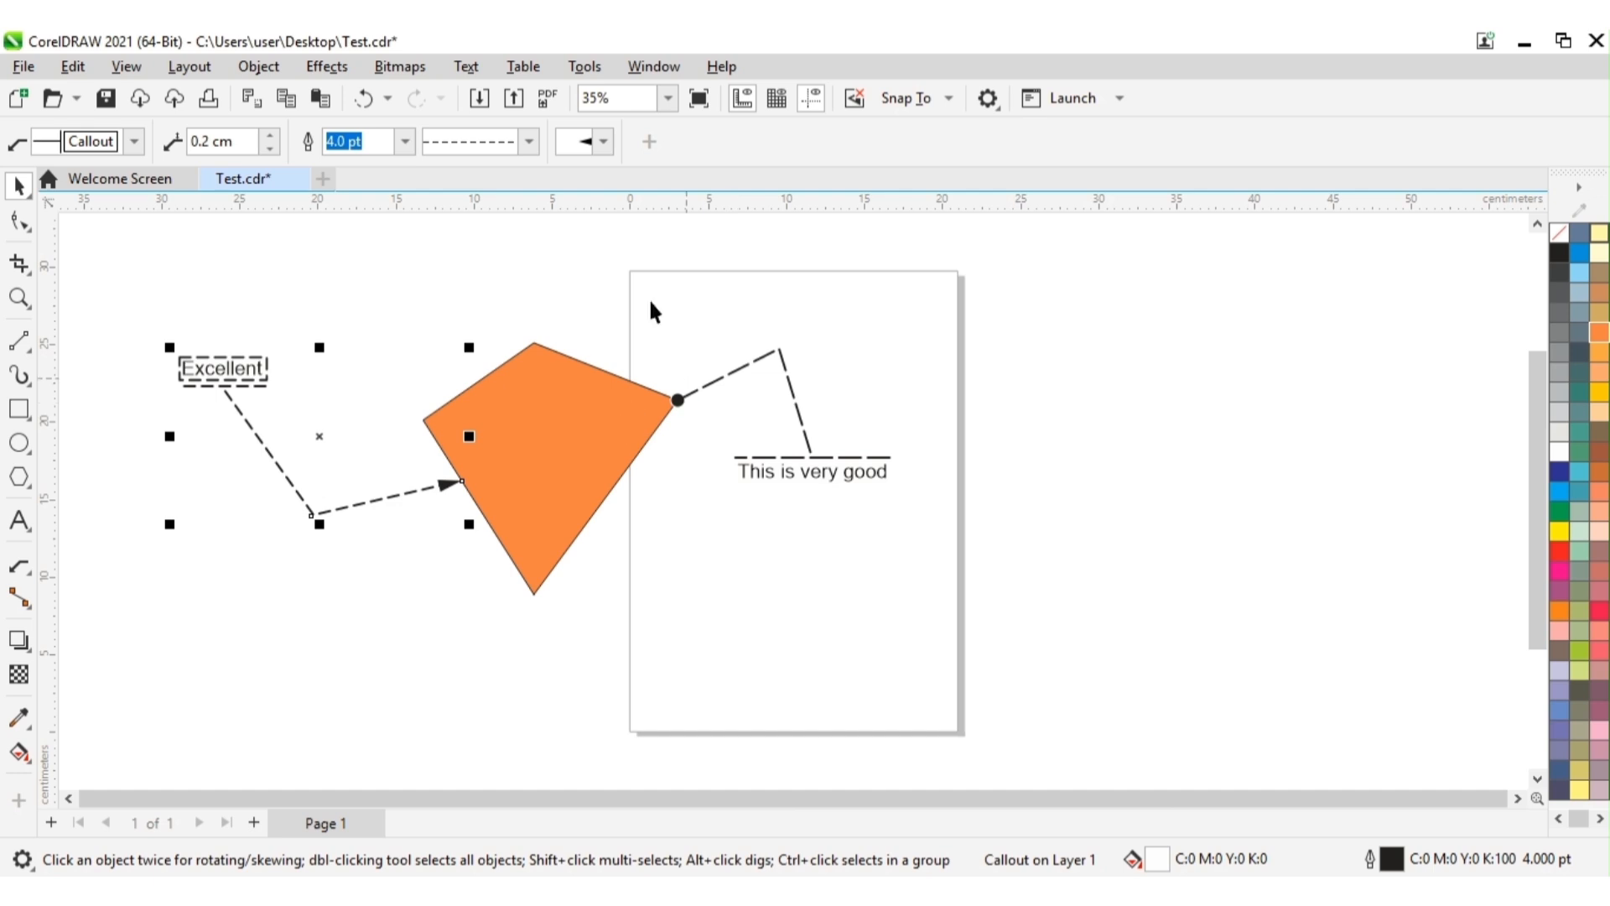
click(598, 146)
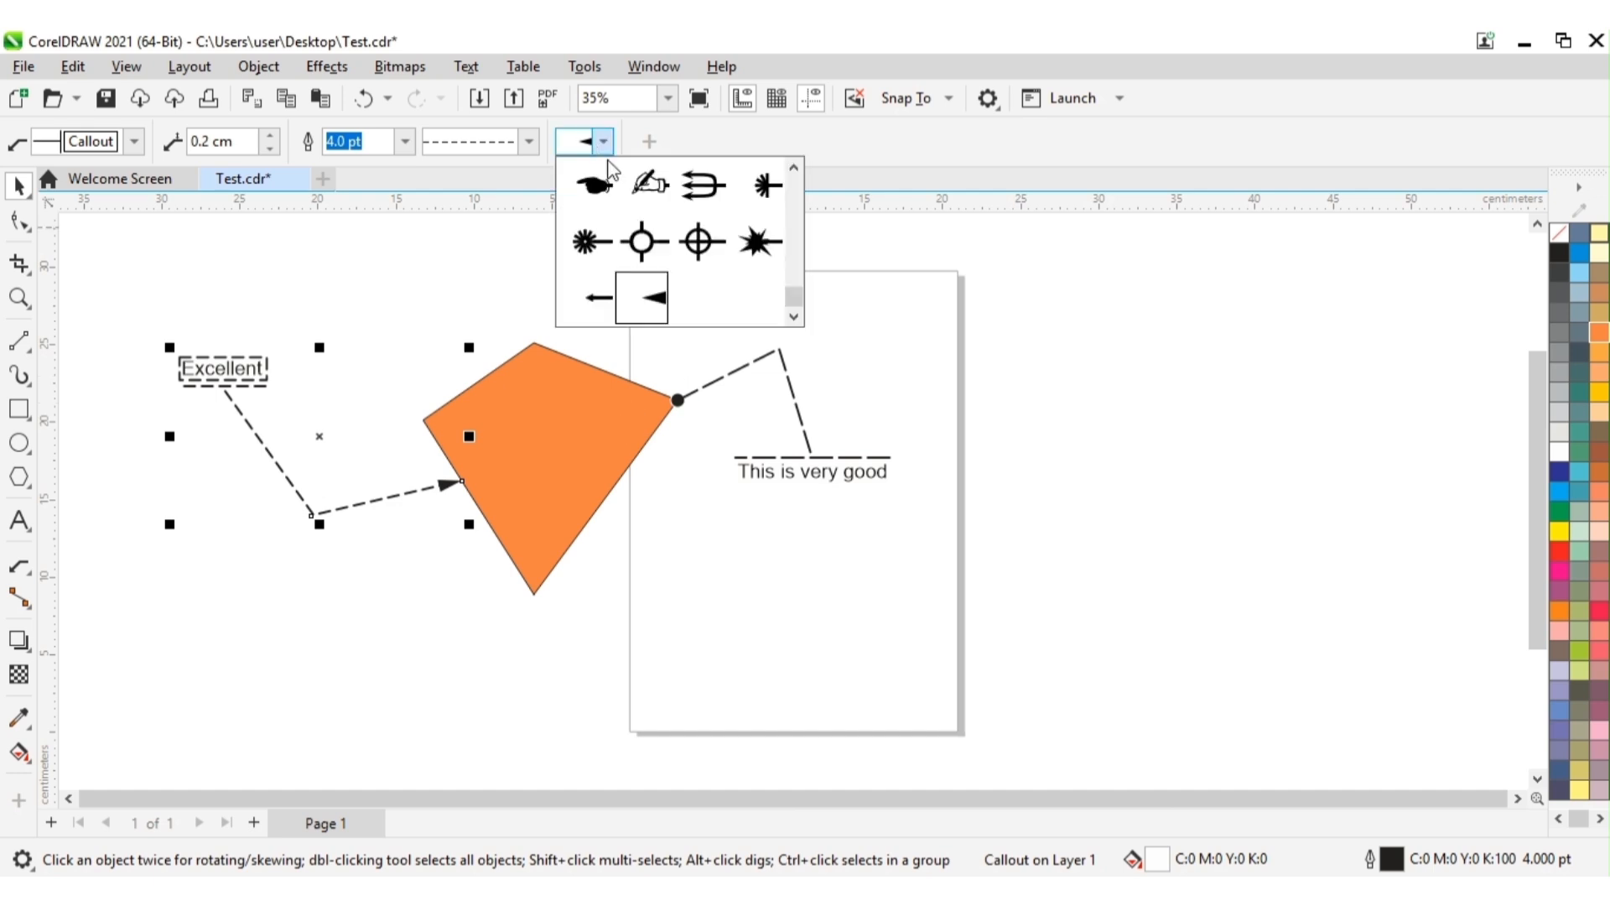
click(793, 168)
click(794, 169)
click(793, 169)
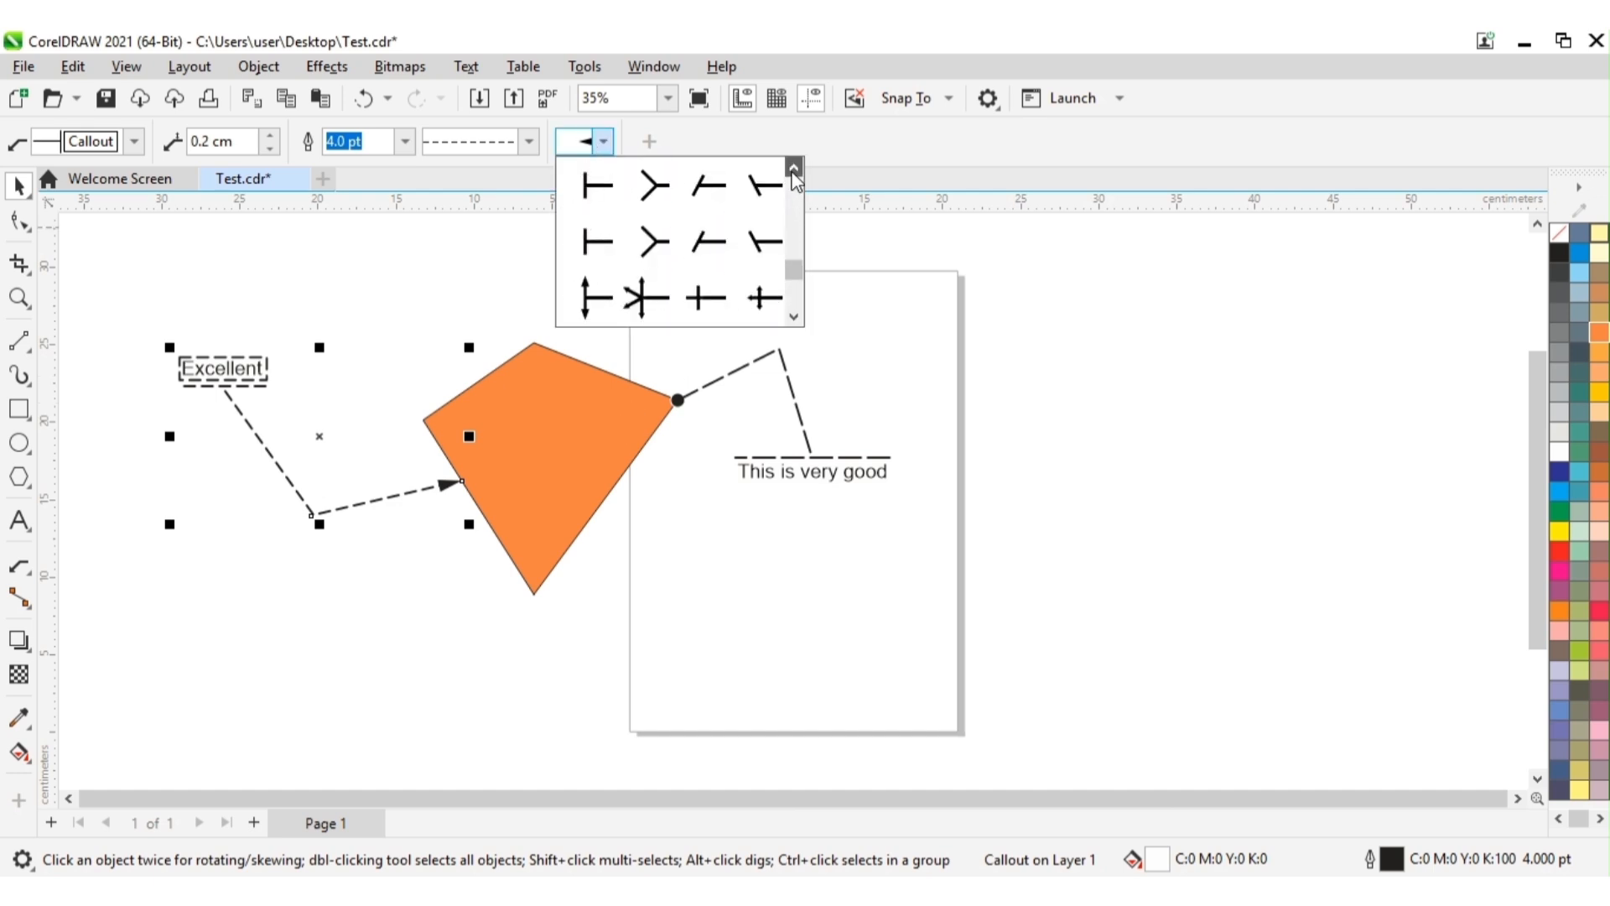
click(793, 168)
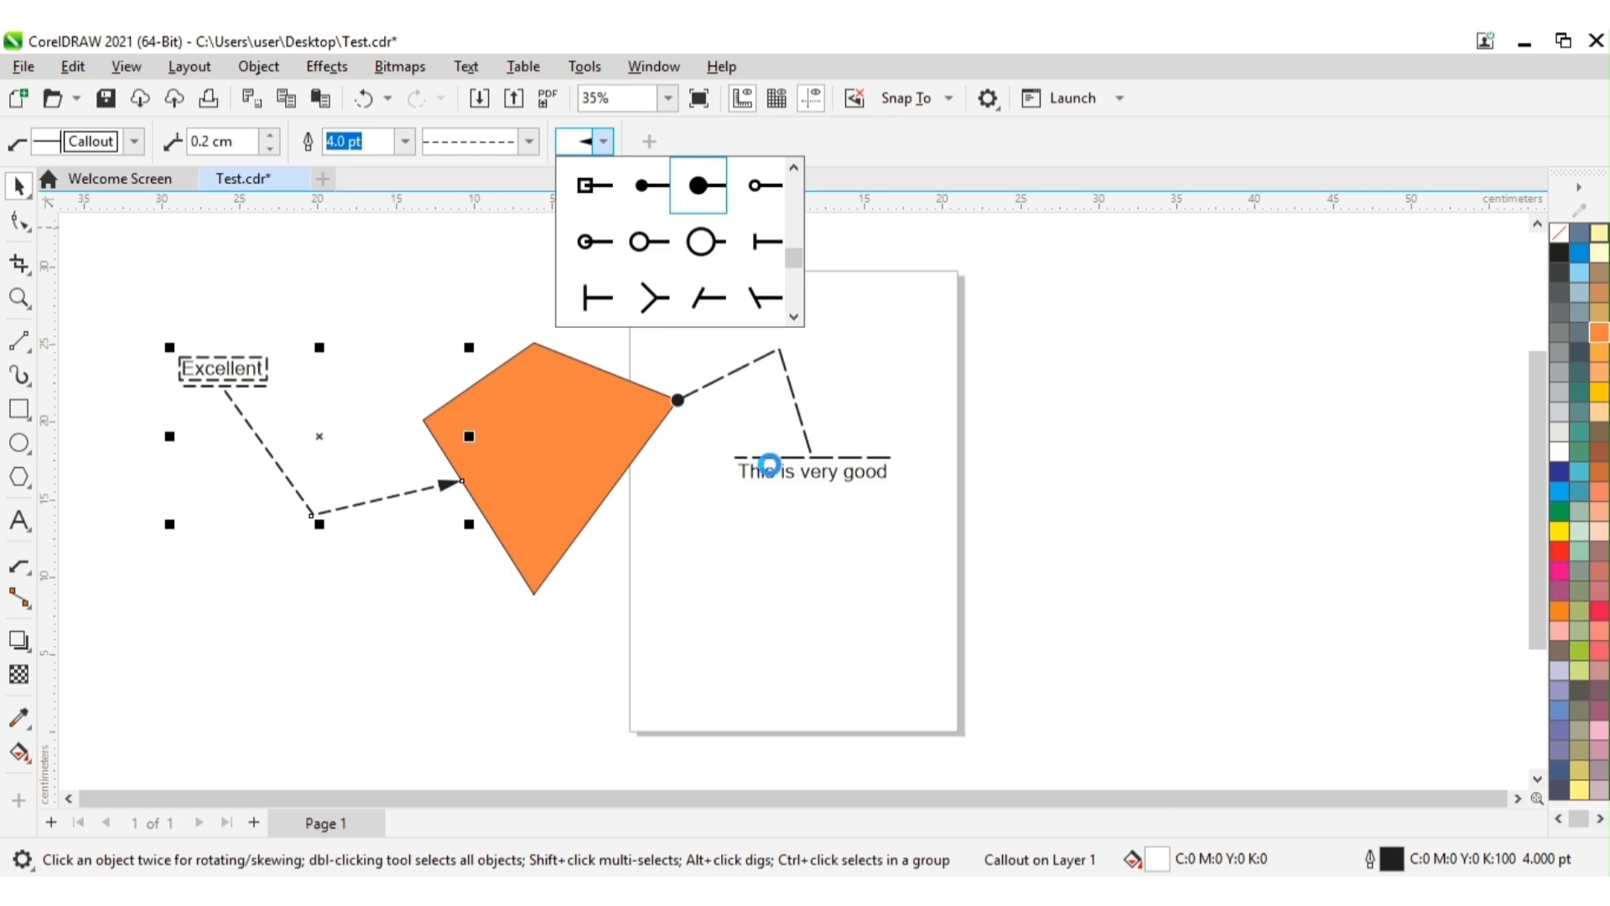
click(642, 641)
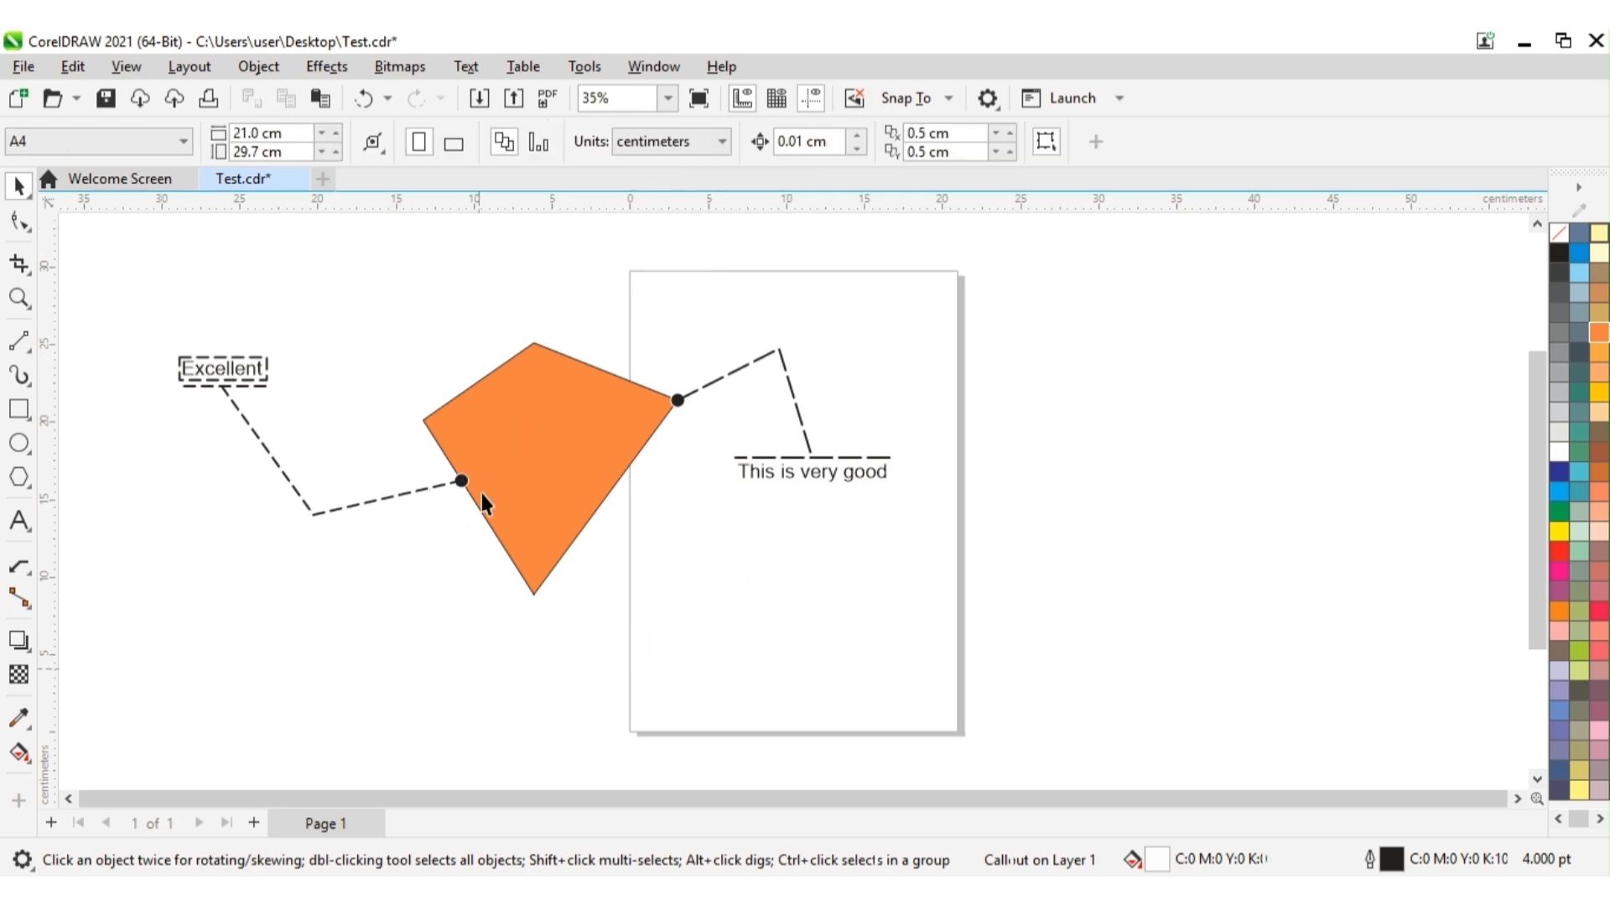
Step: Change the "This is very good" callout's arrowhead to the large open circle, Arrowhead 58, and deselect the callout
click(671, 399)
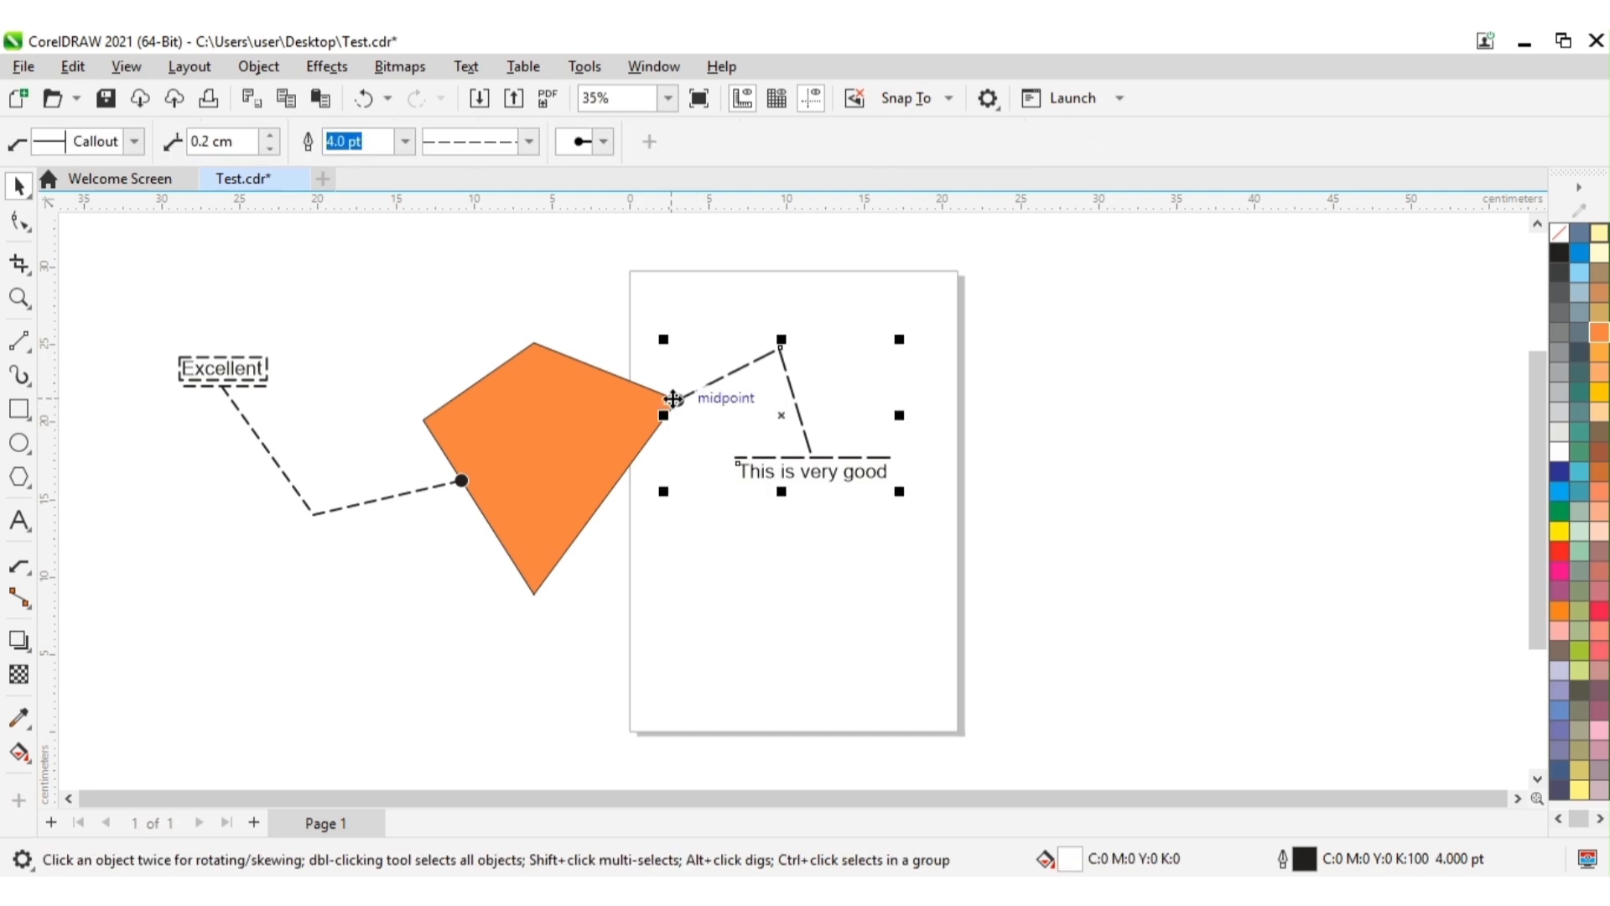
click(611, 144)
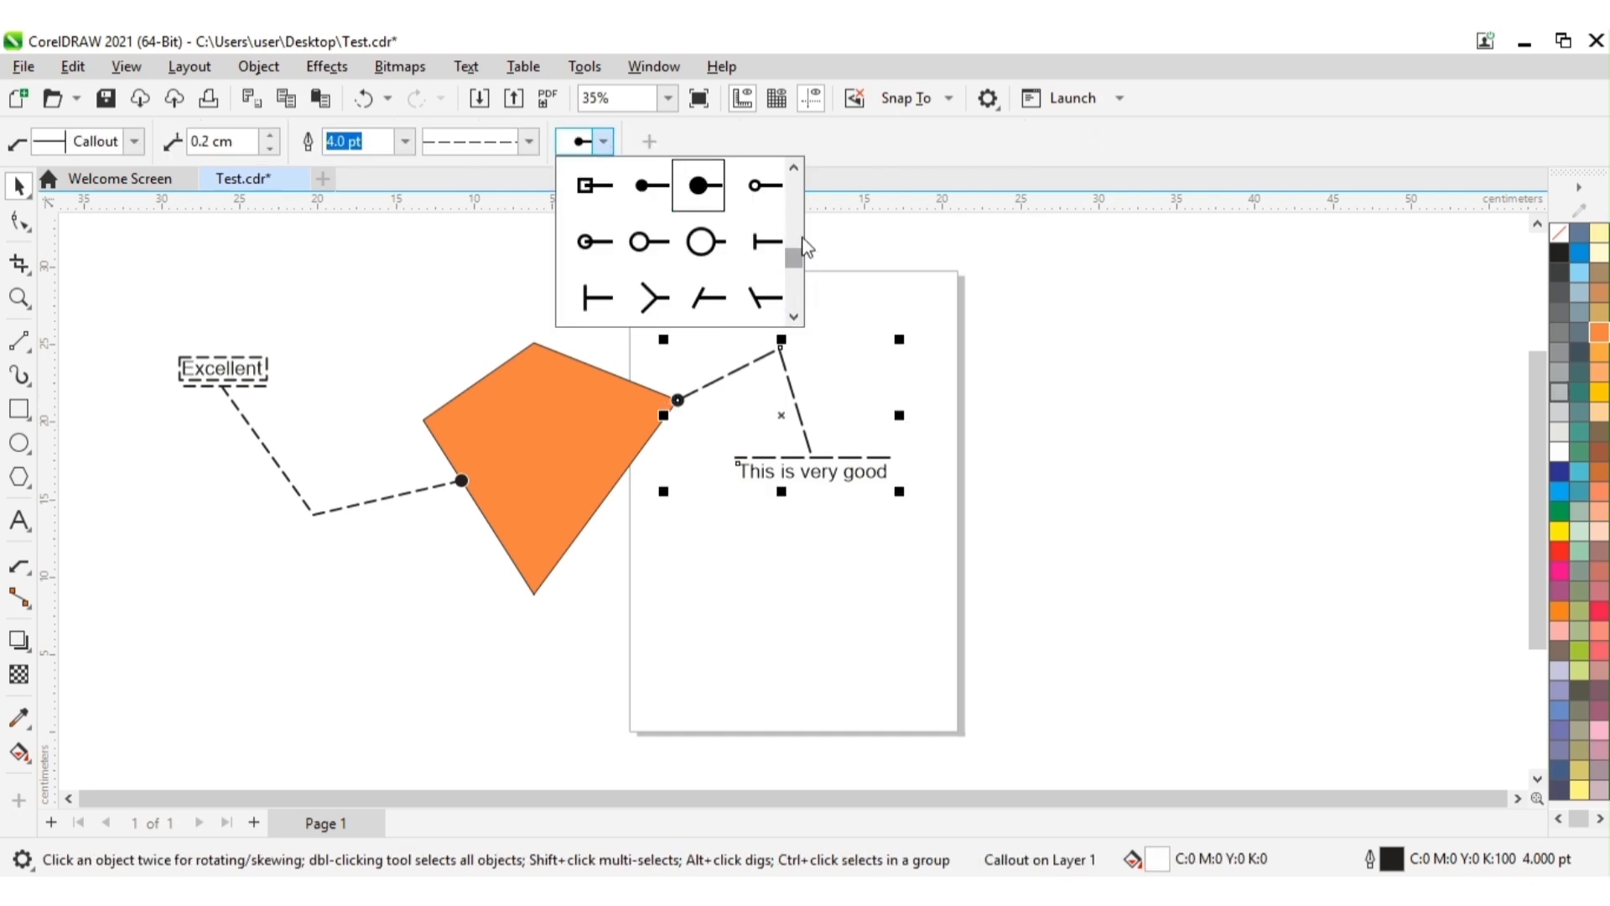
click(798, 174)
click(797, 173)
click(797, 174)
click(797, 173)
click(797, 173)
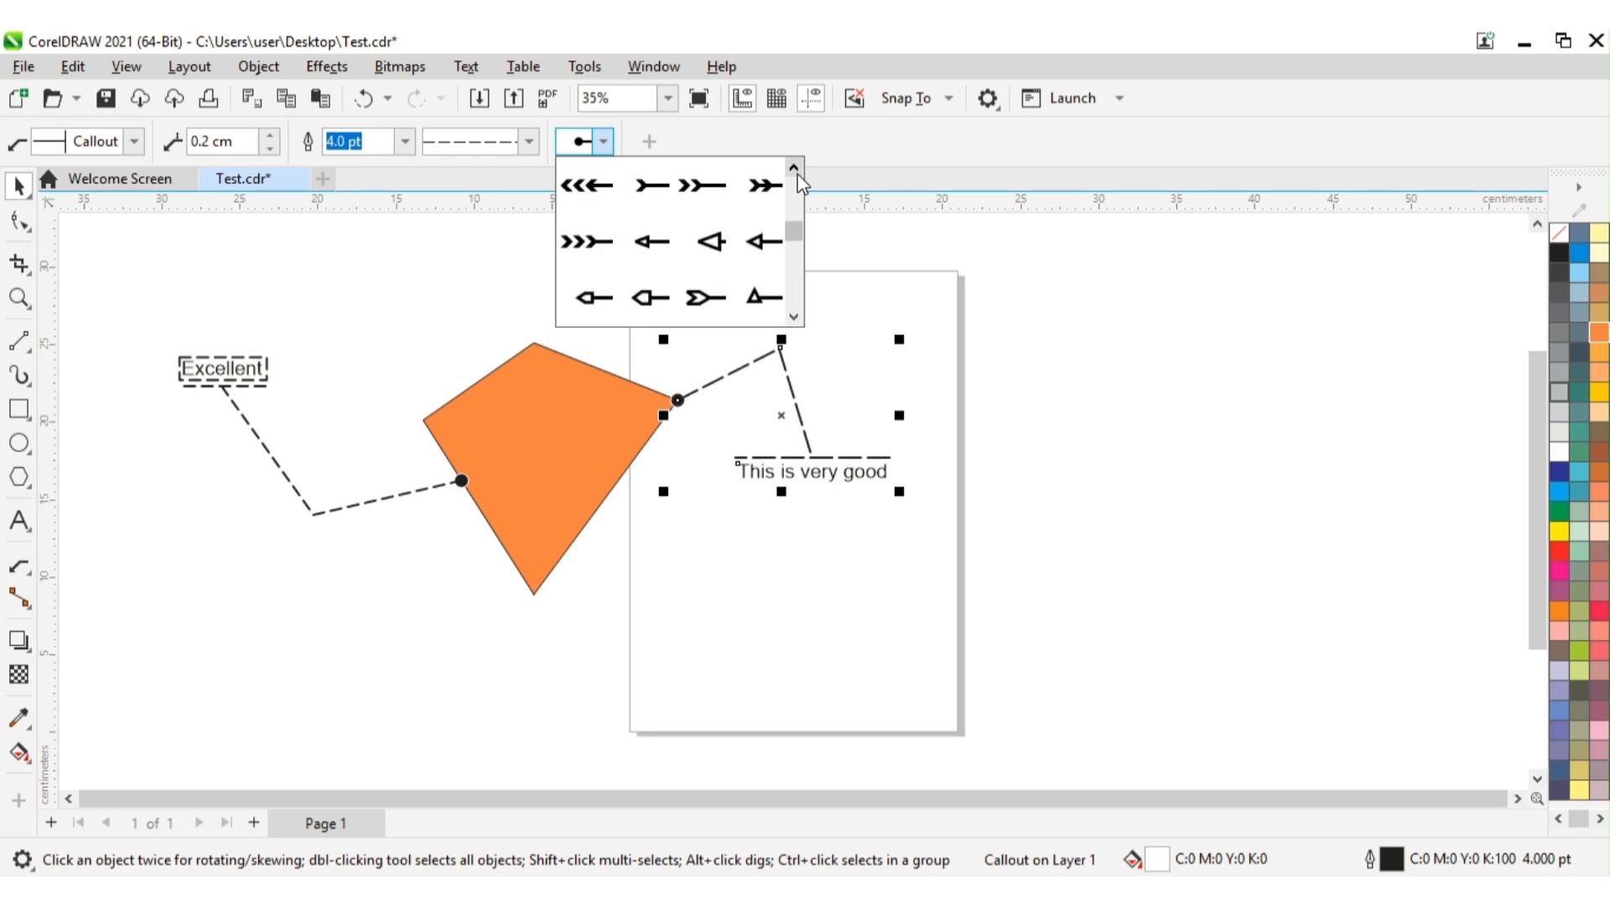
click(798, 173)
click(797, 173)
click(797, 174)
click(797, 174)
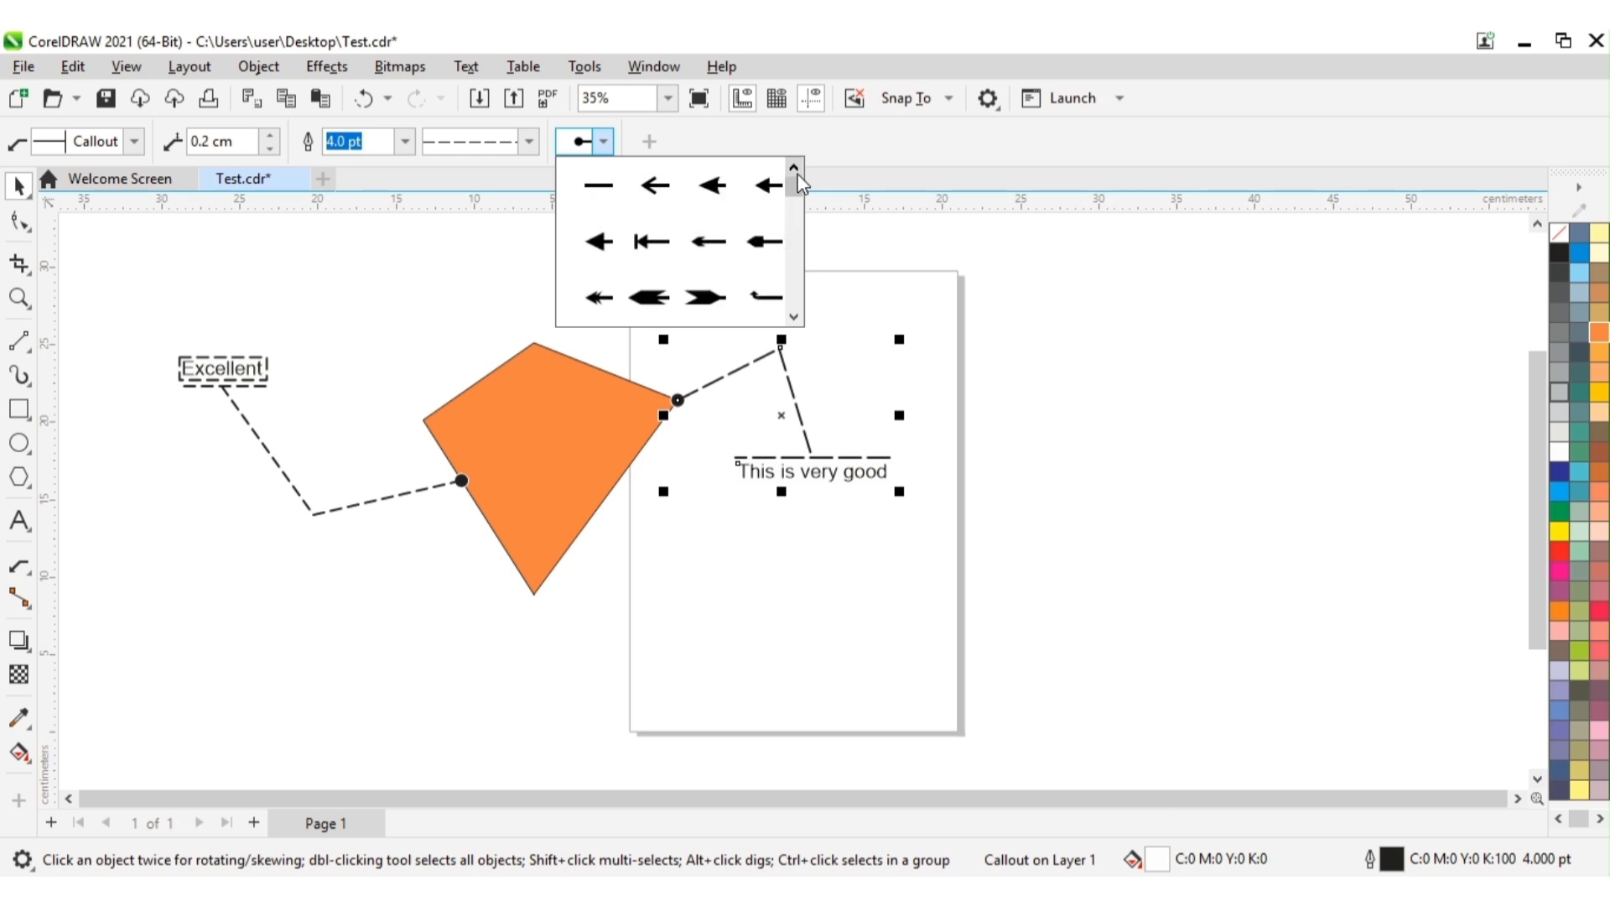
click(793, 318)
click(793, 318)
click(793, 318)
click(793, 318)
click(793, 317)
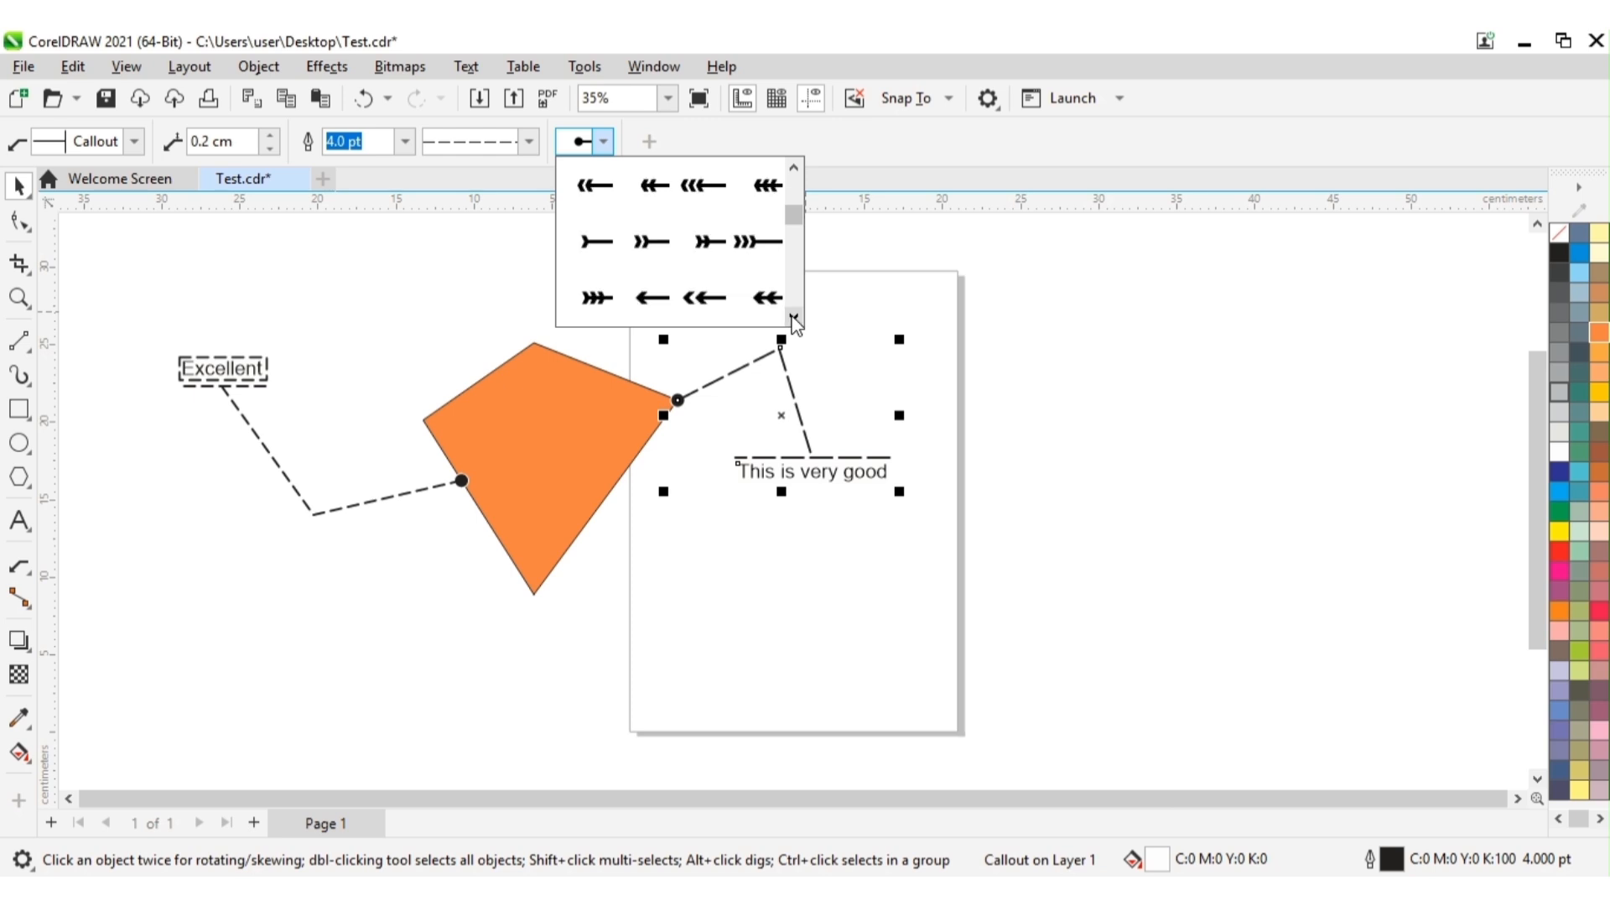
click(794, 317)
click(793, 318)
click(793, 318)
click(793, 317)
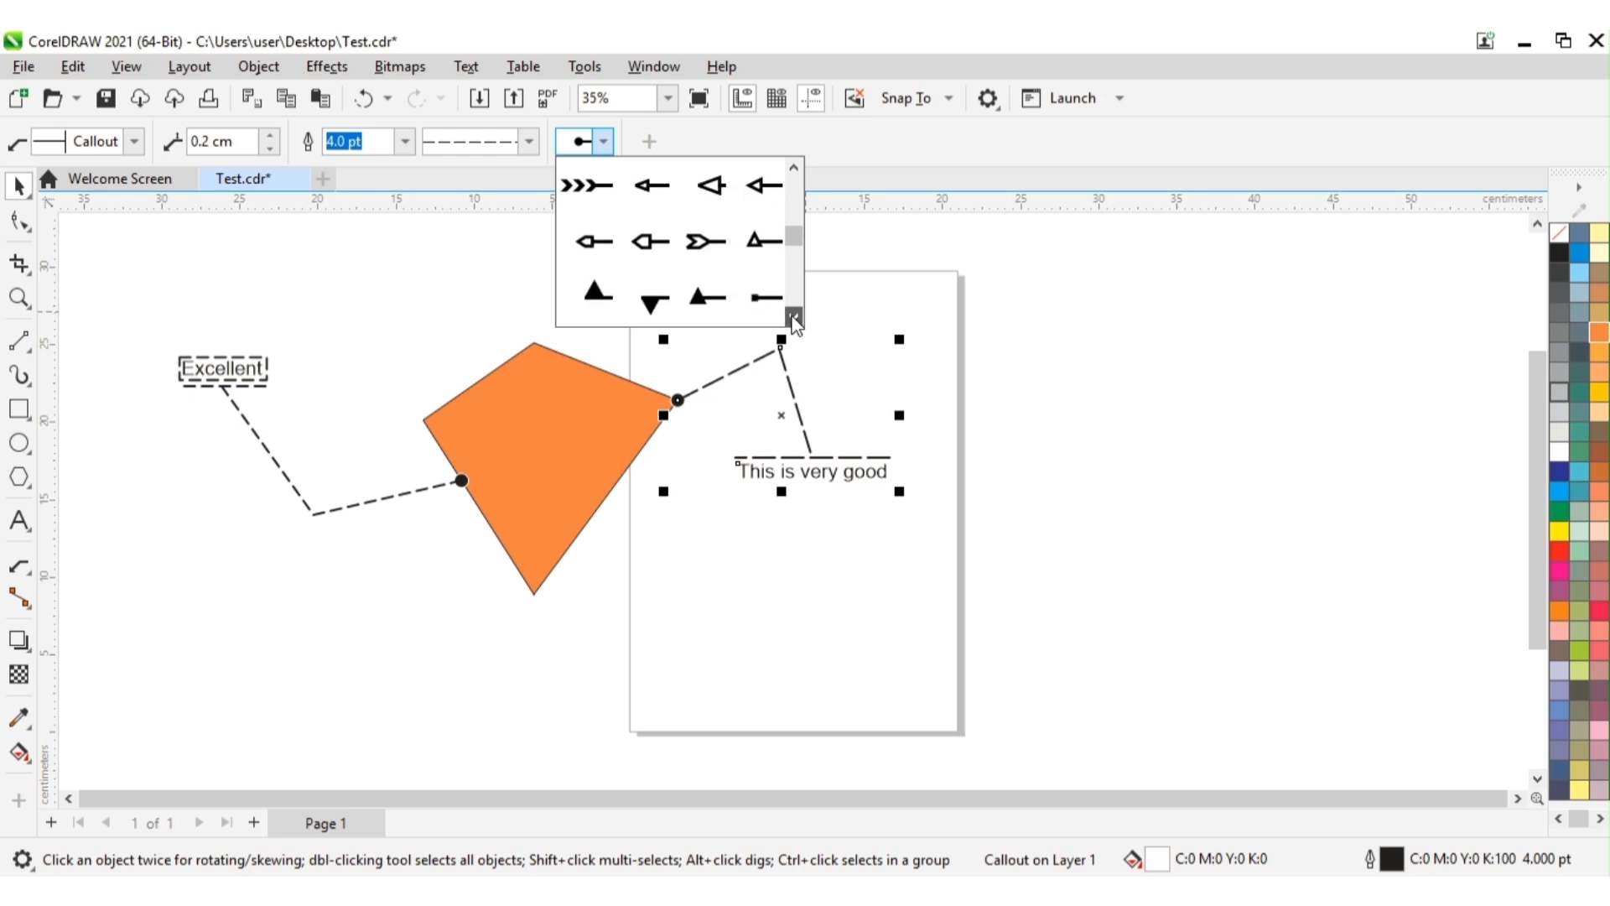
click(793, 318)
click(793, 318)
click(794, 318)
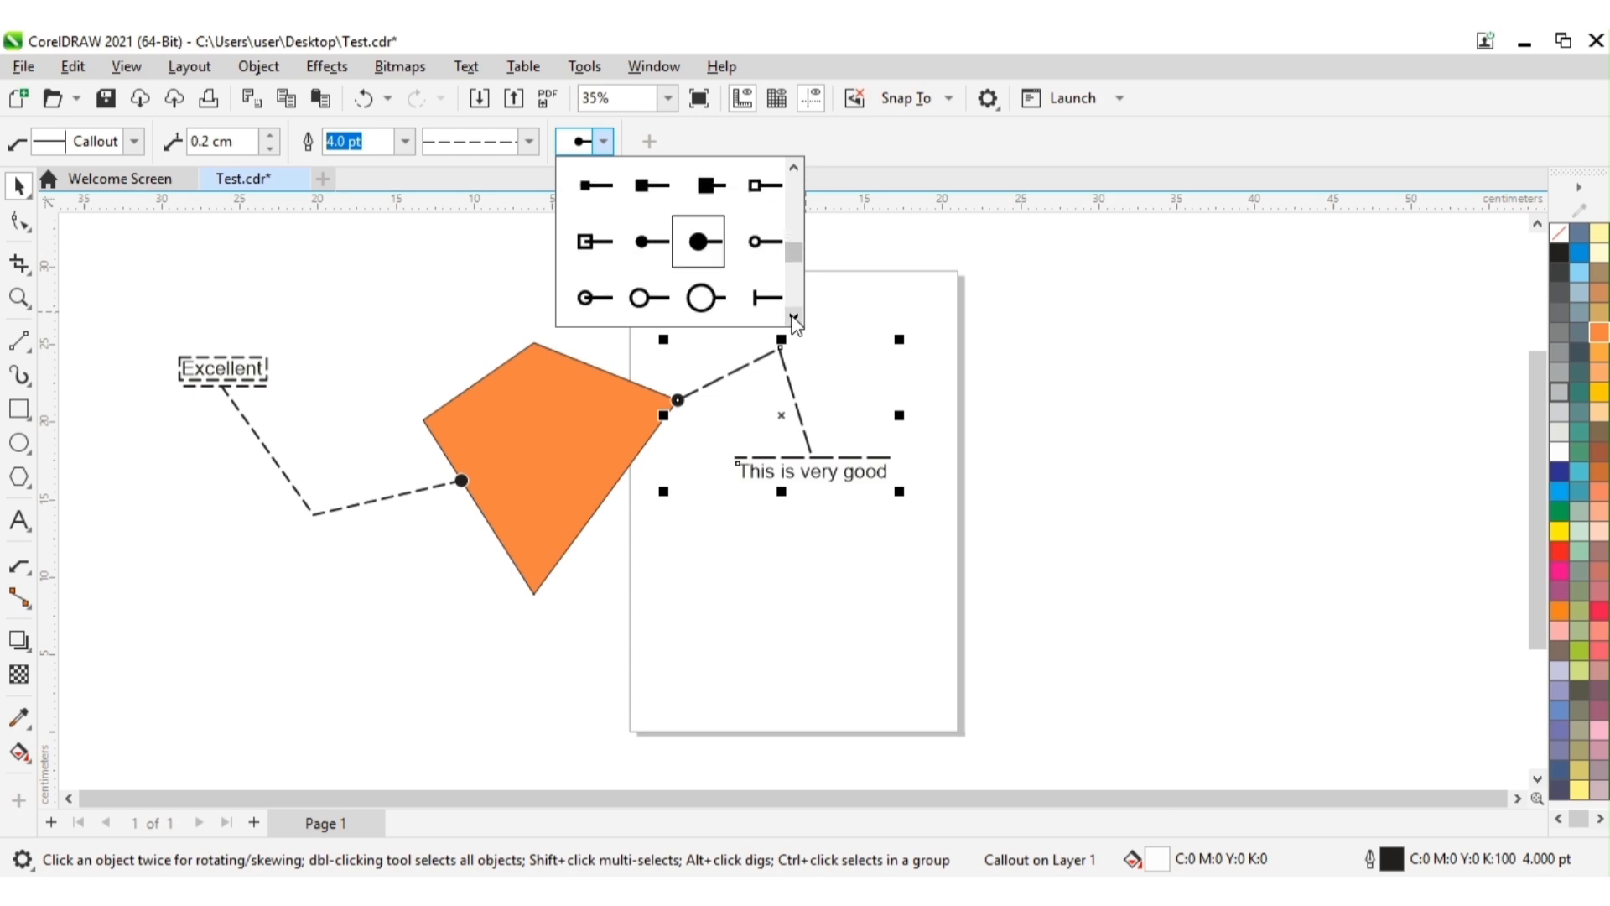
click(793, 318)
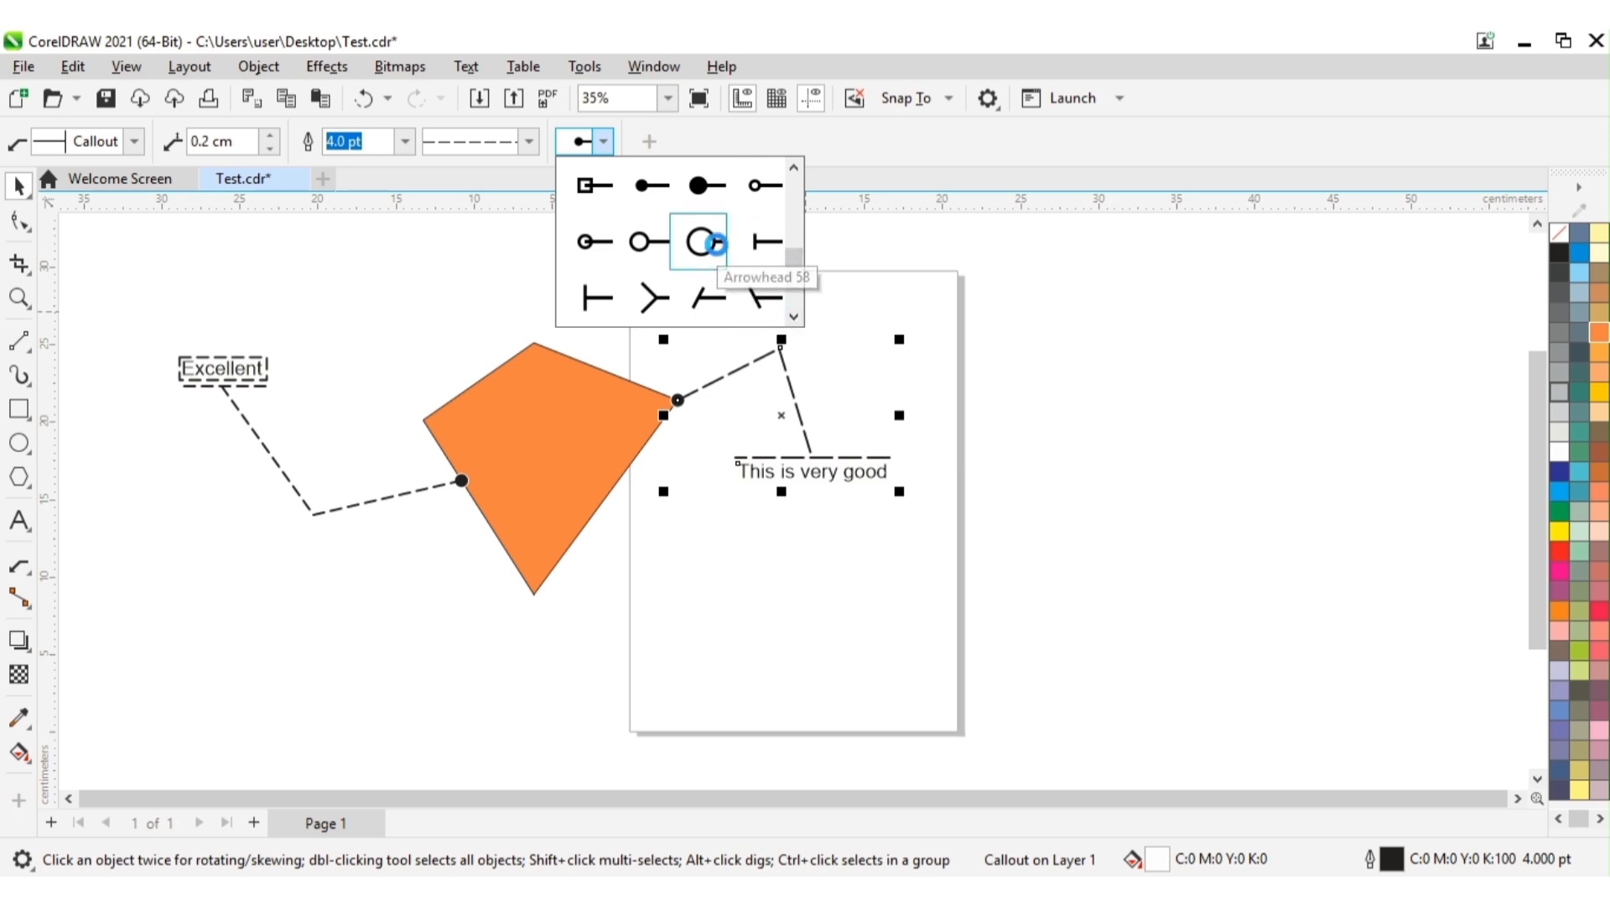
click(714, 241)
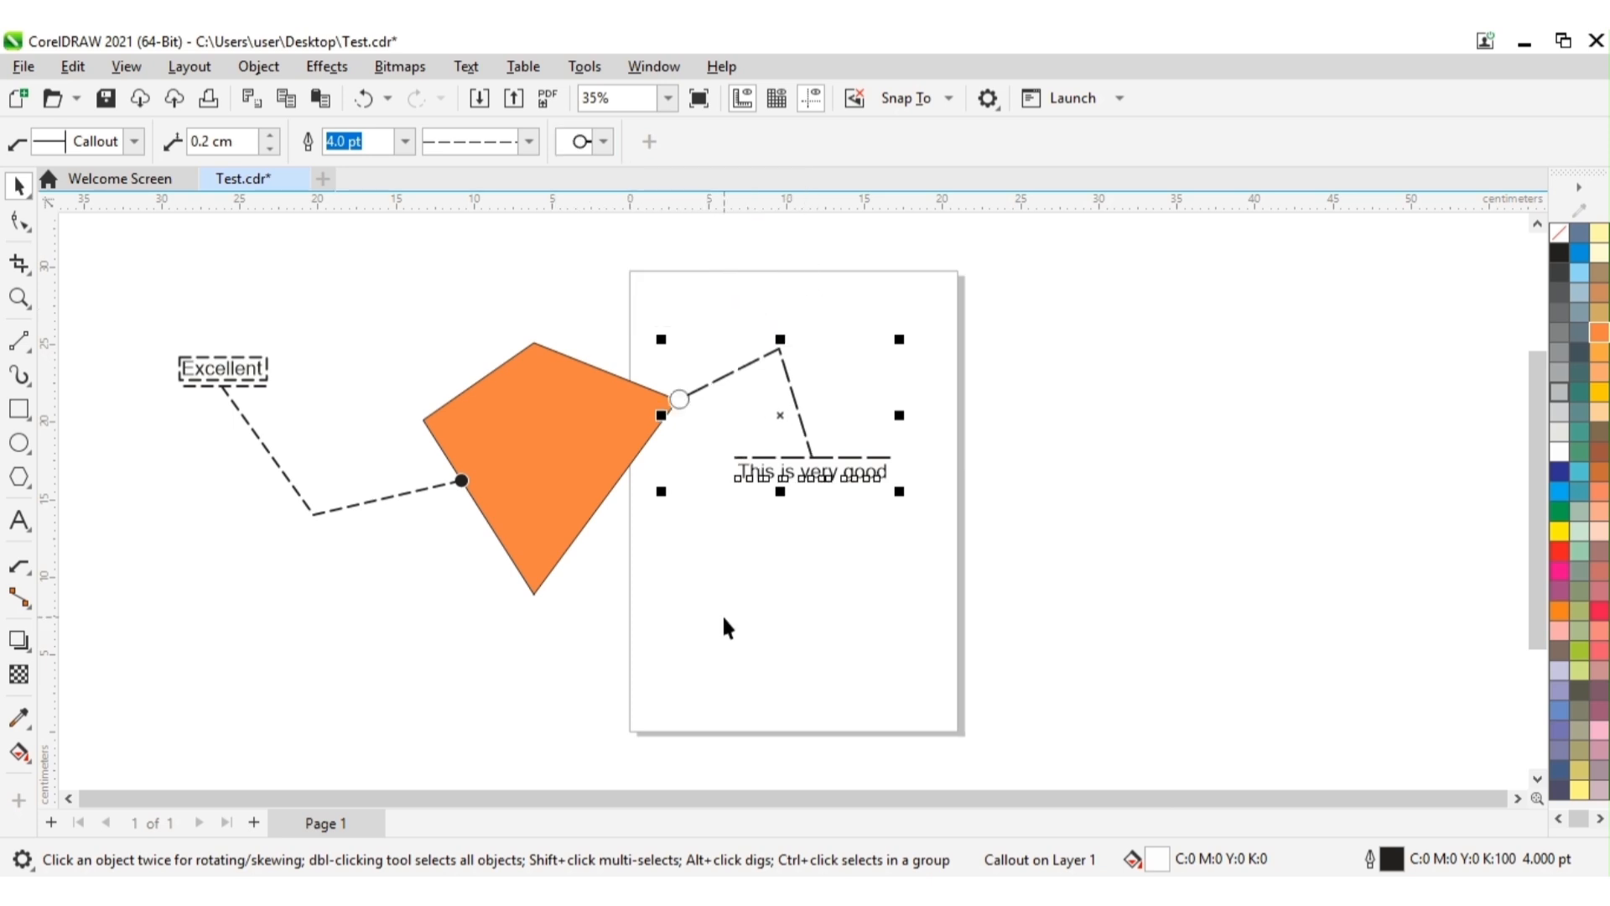
click(687, 466)
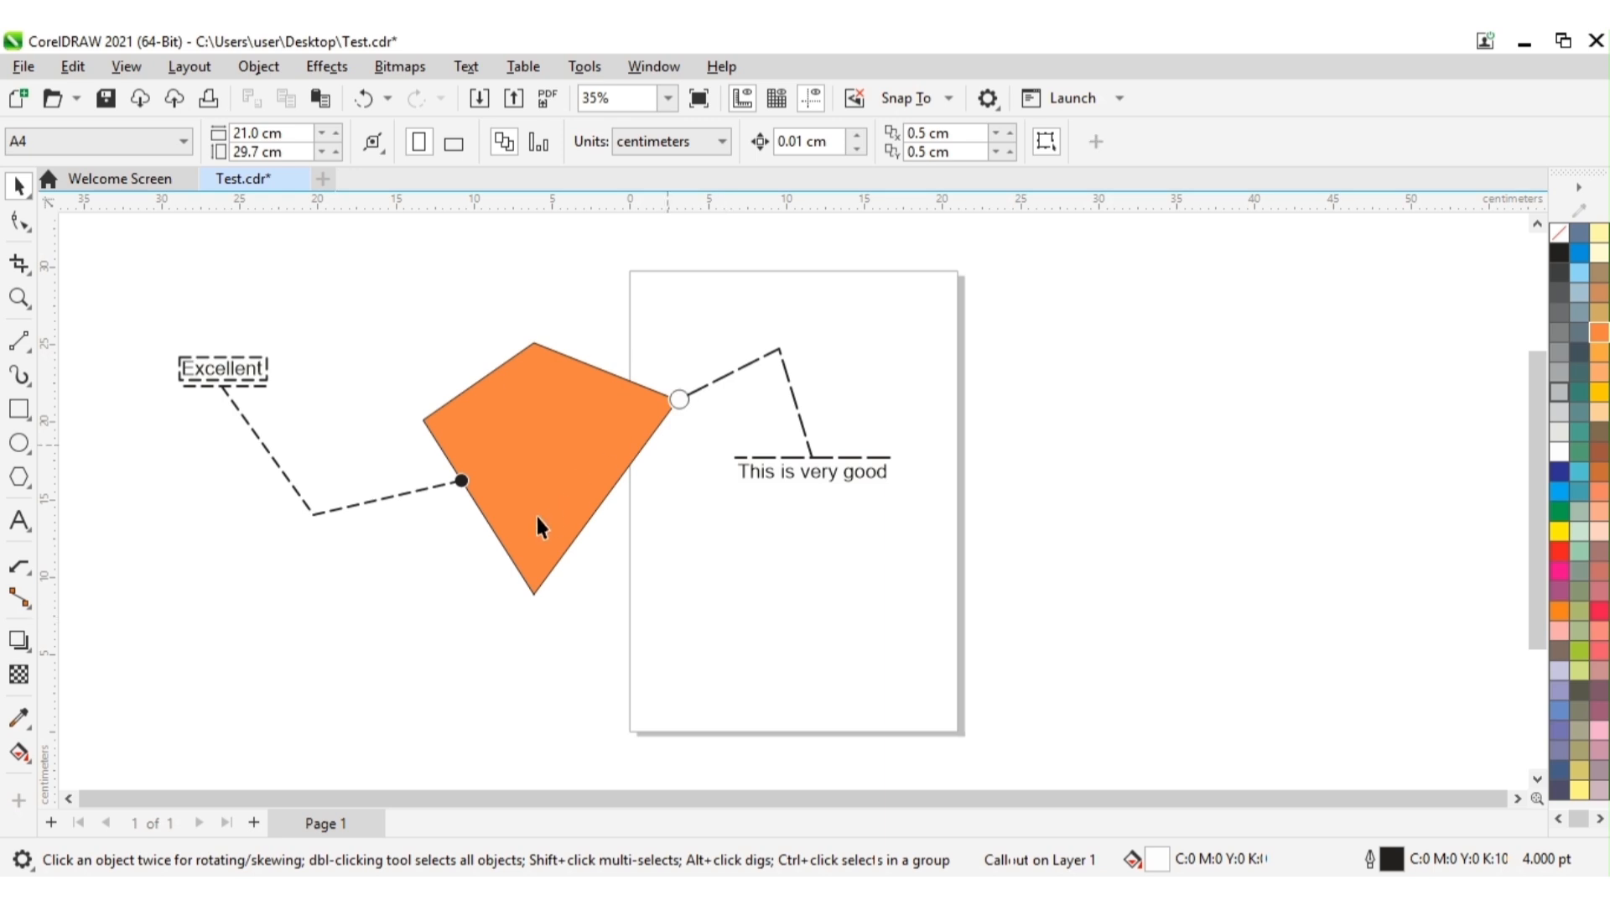
Step: Change the "Excellent" callout's arrowhead to the writing hand, Arrowhead 81, and deselect the callout
click(461, 484)
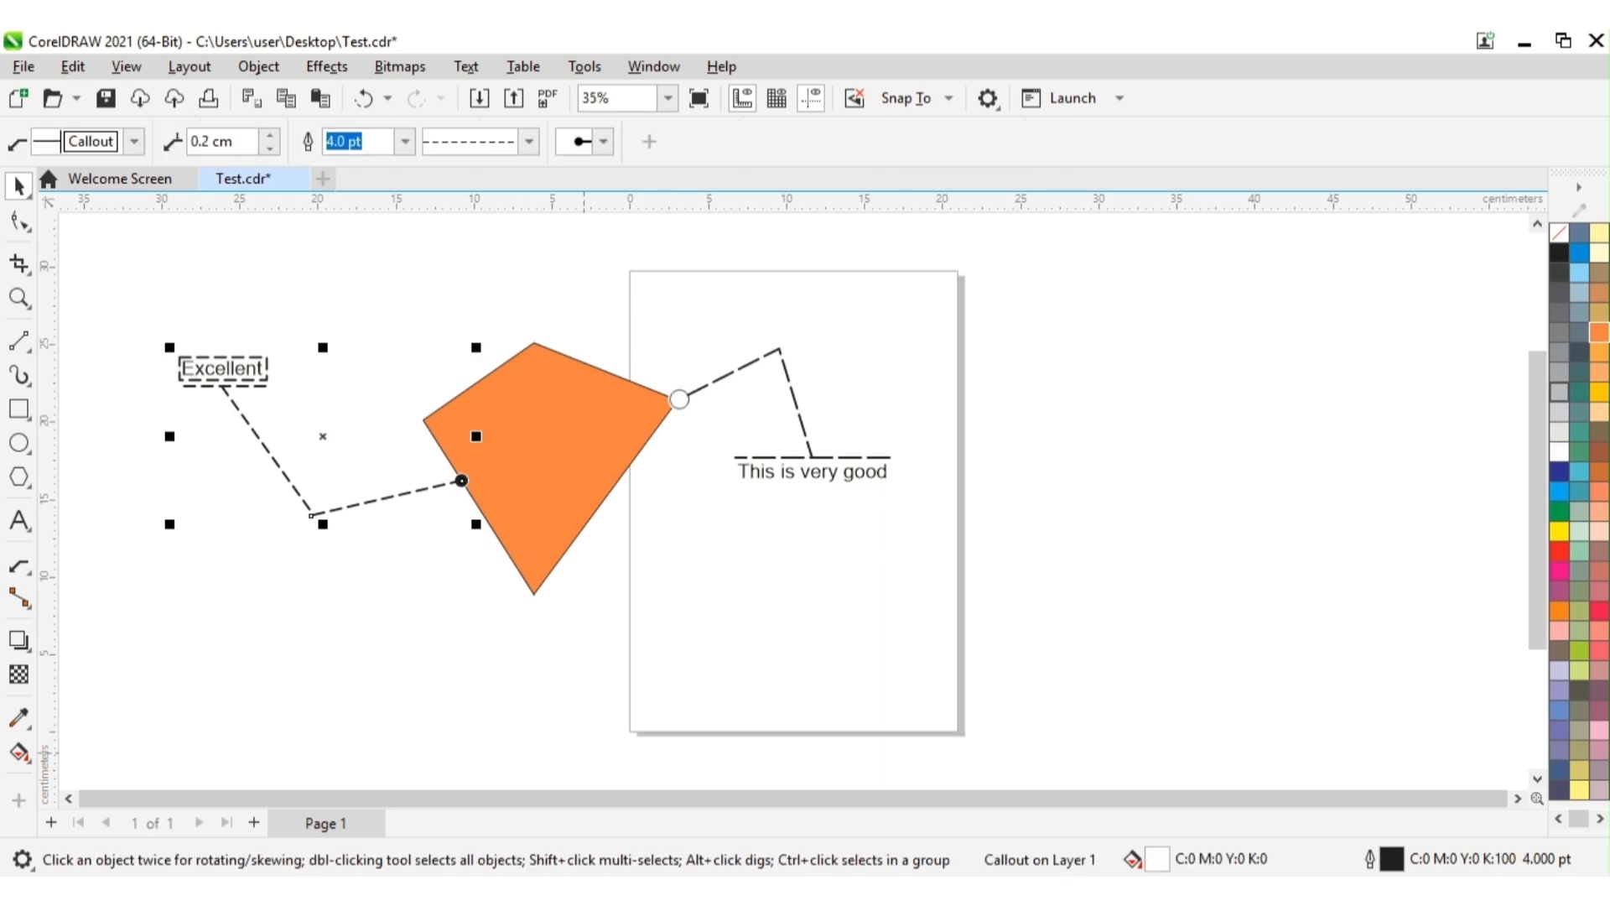
click(602, 143)
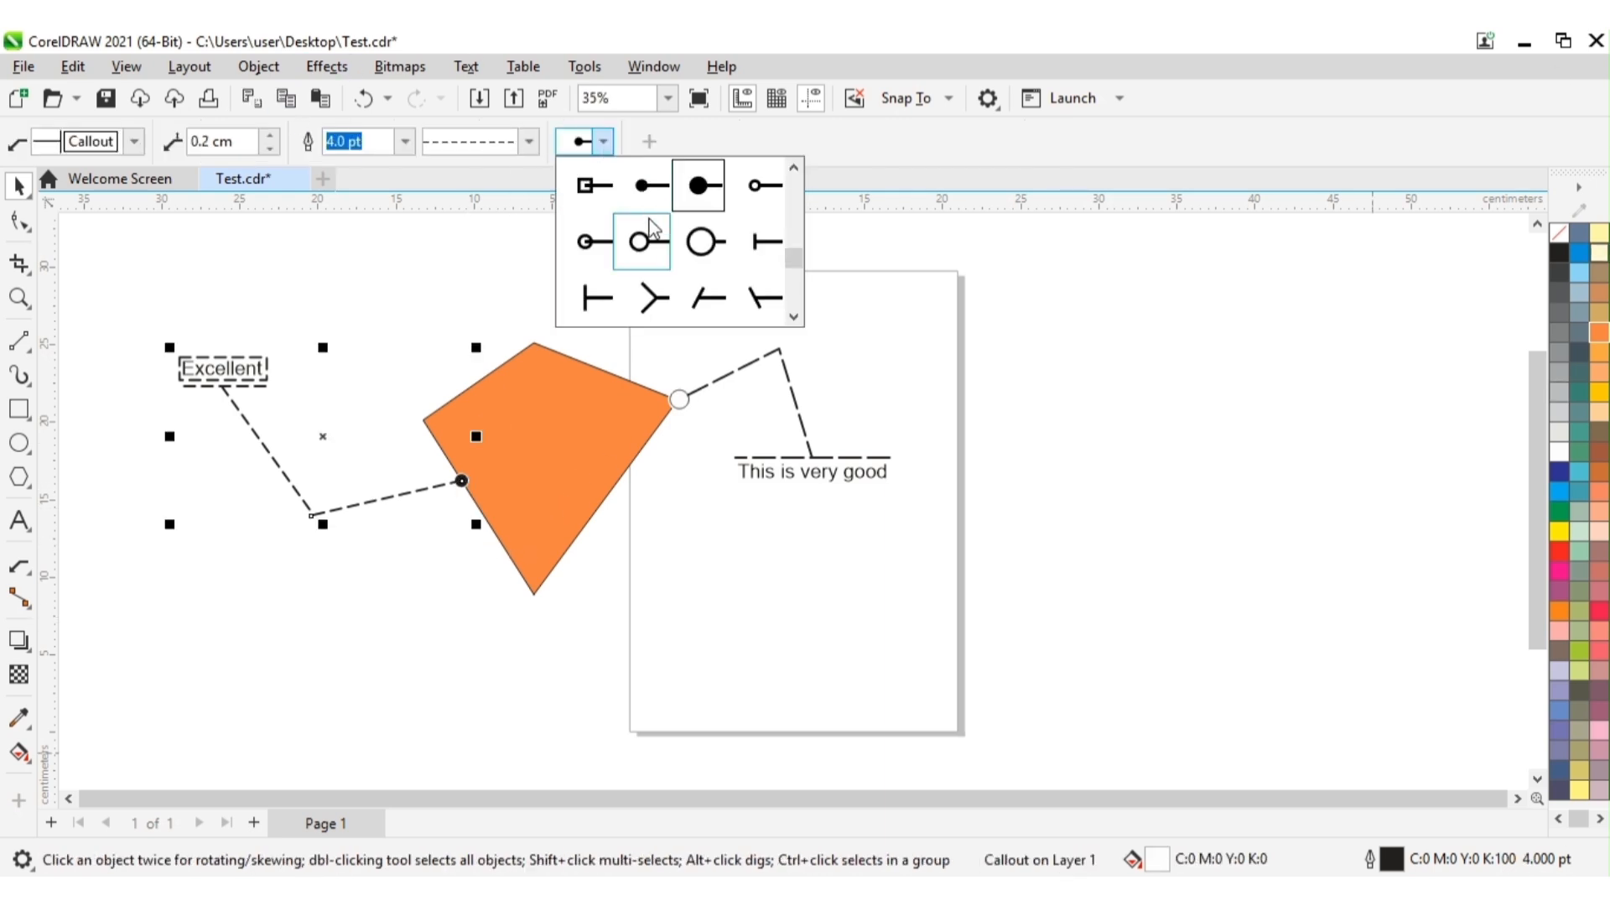
click(793, 317)
click(794, 317)
click(793, 317)
click(793, 317)
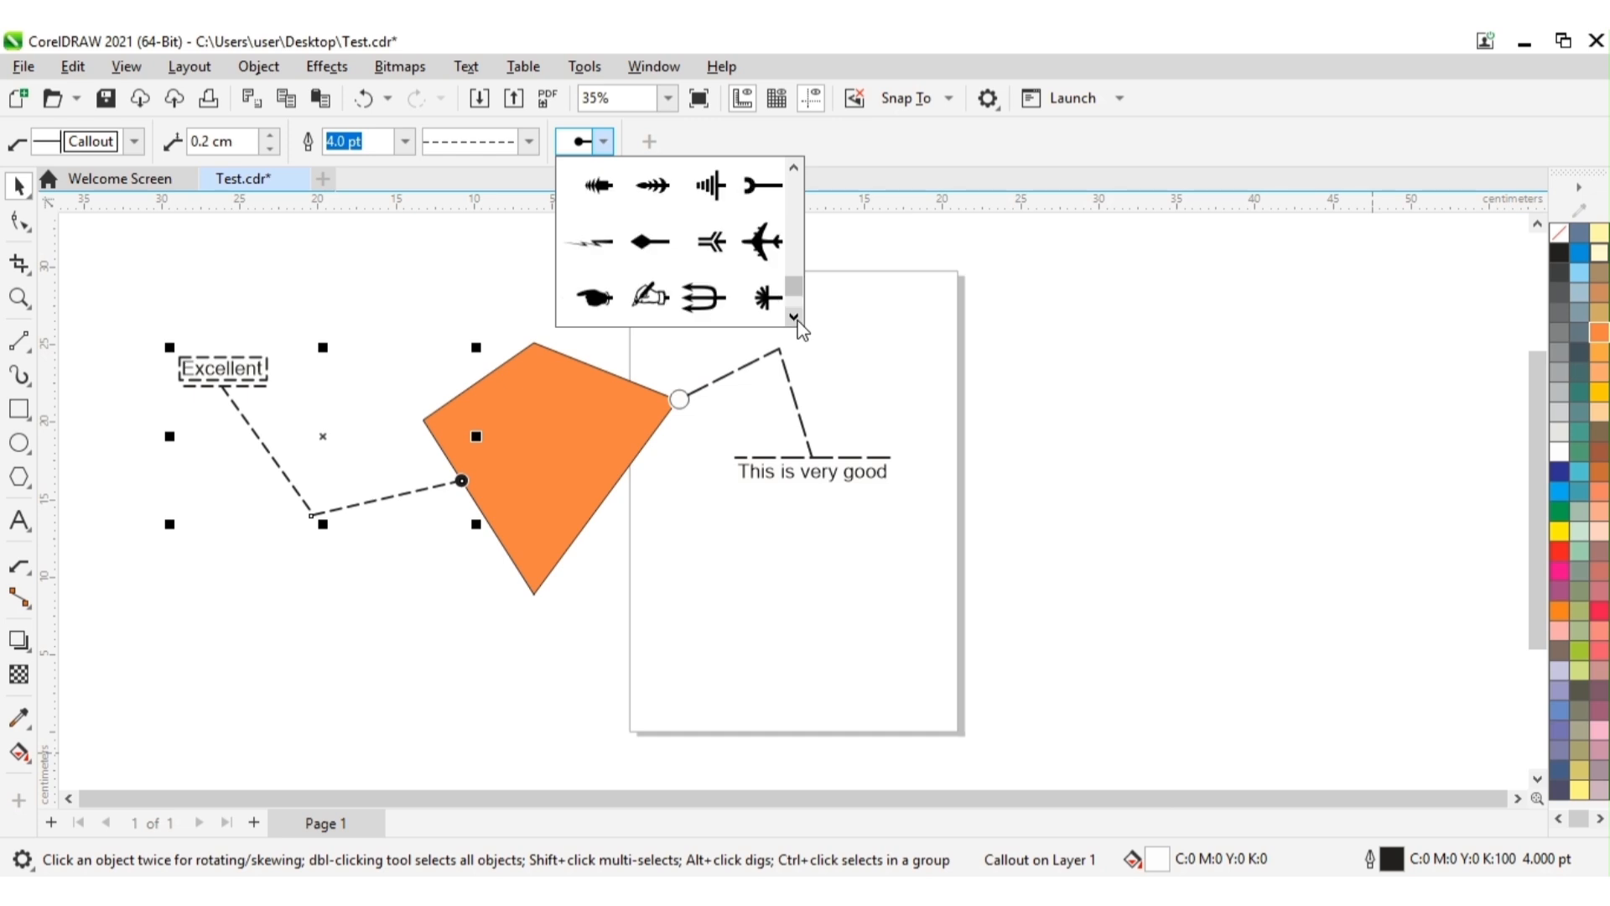
click(794, 317)
click(793, 317)
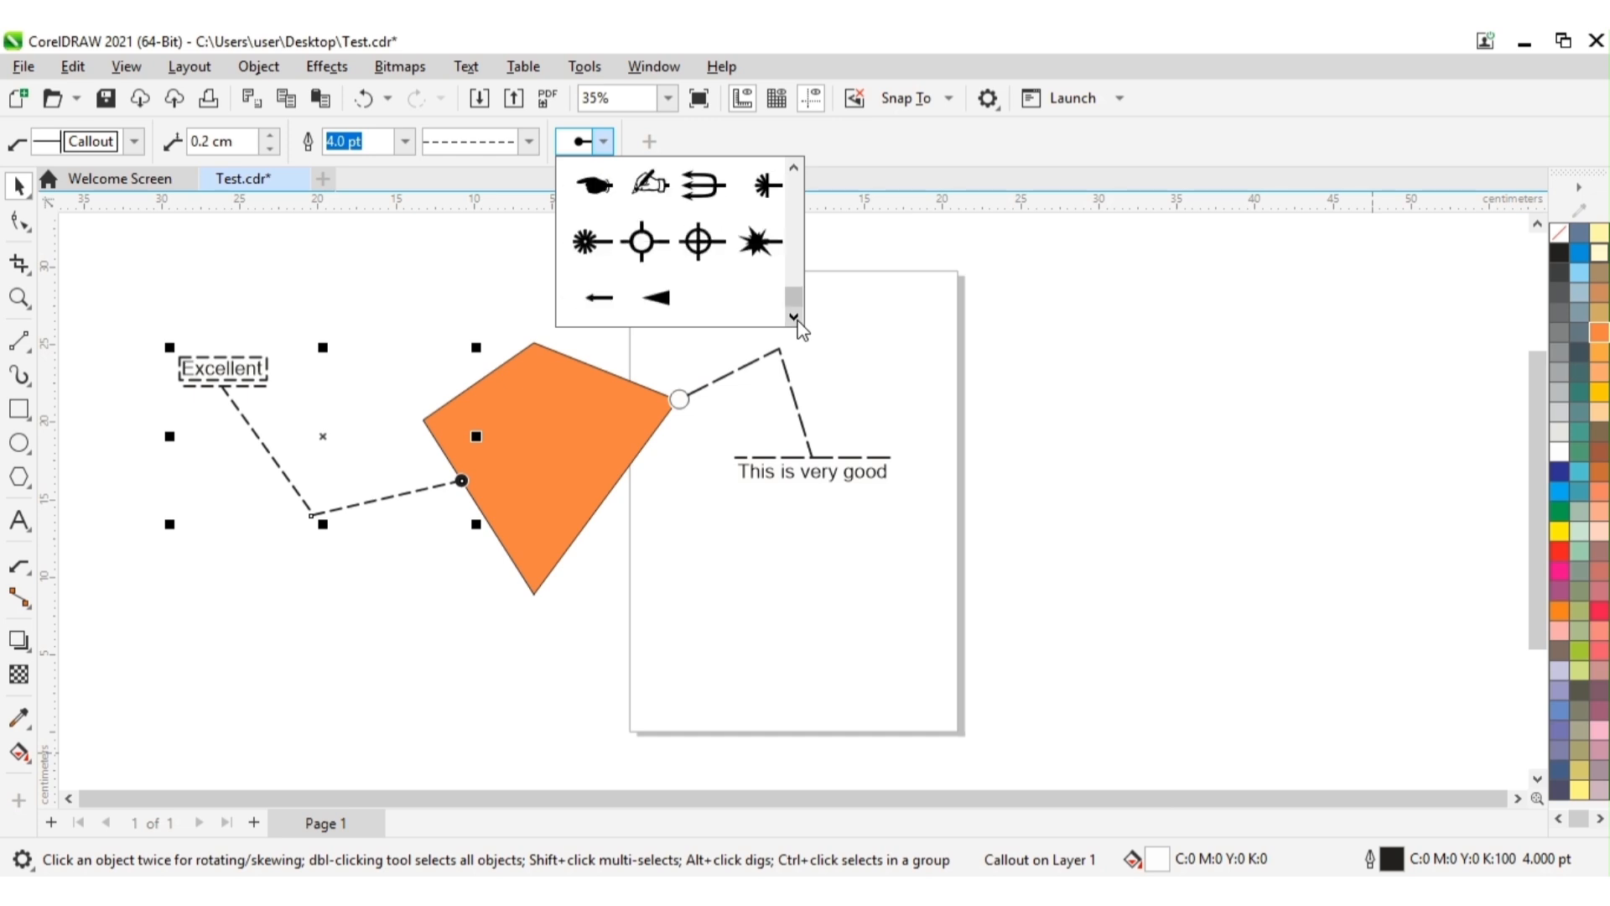
click(656, 184)
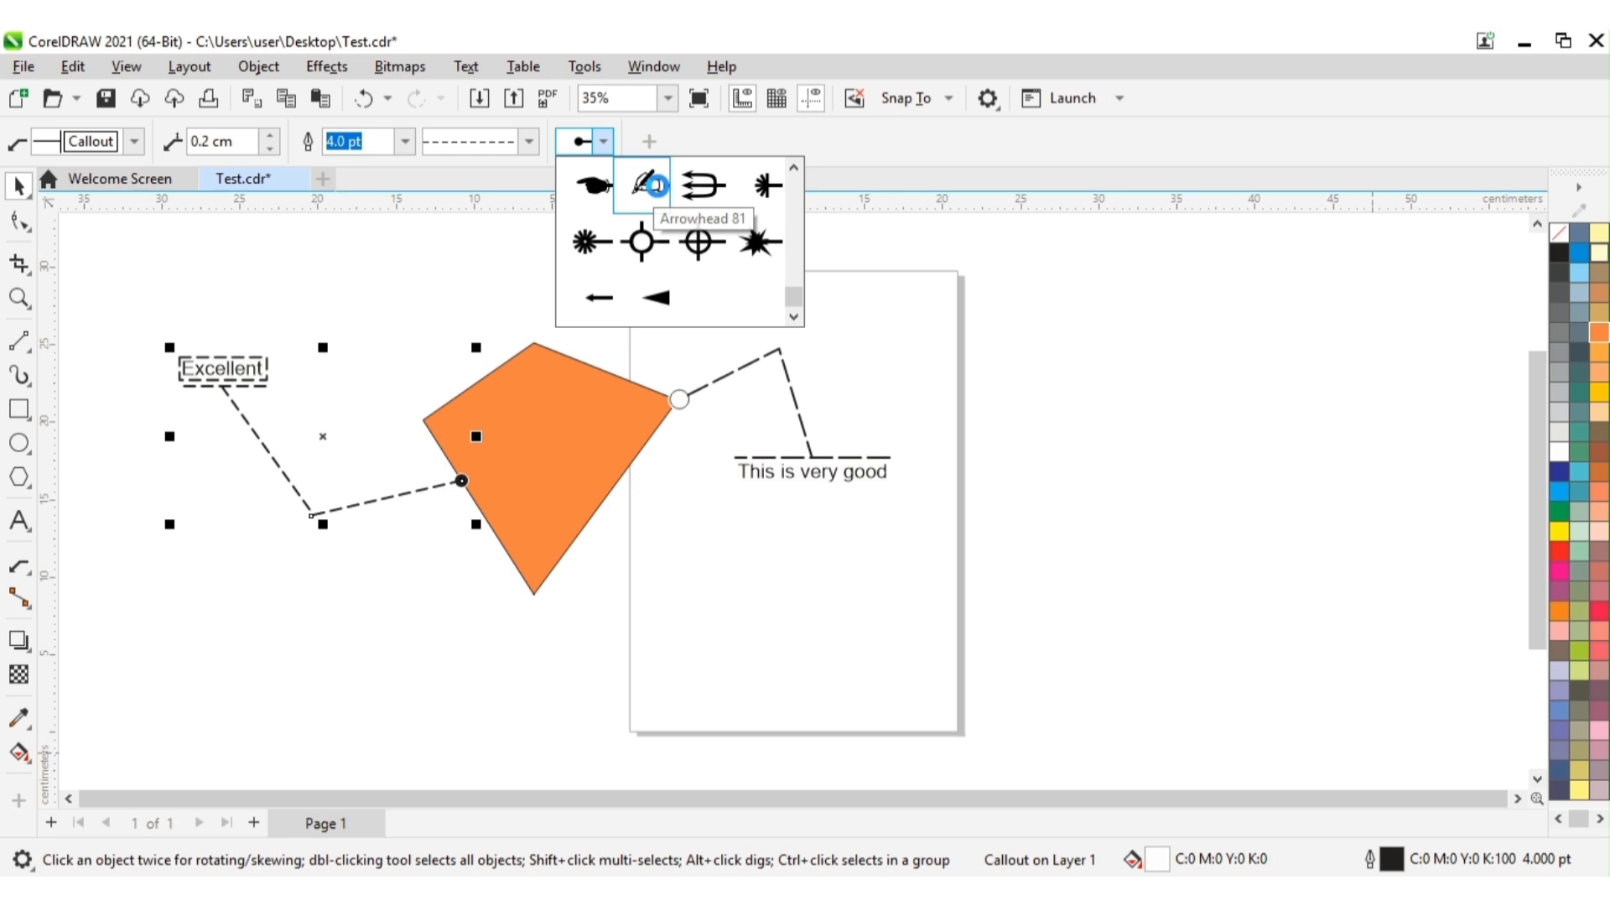
click(531, 666)
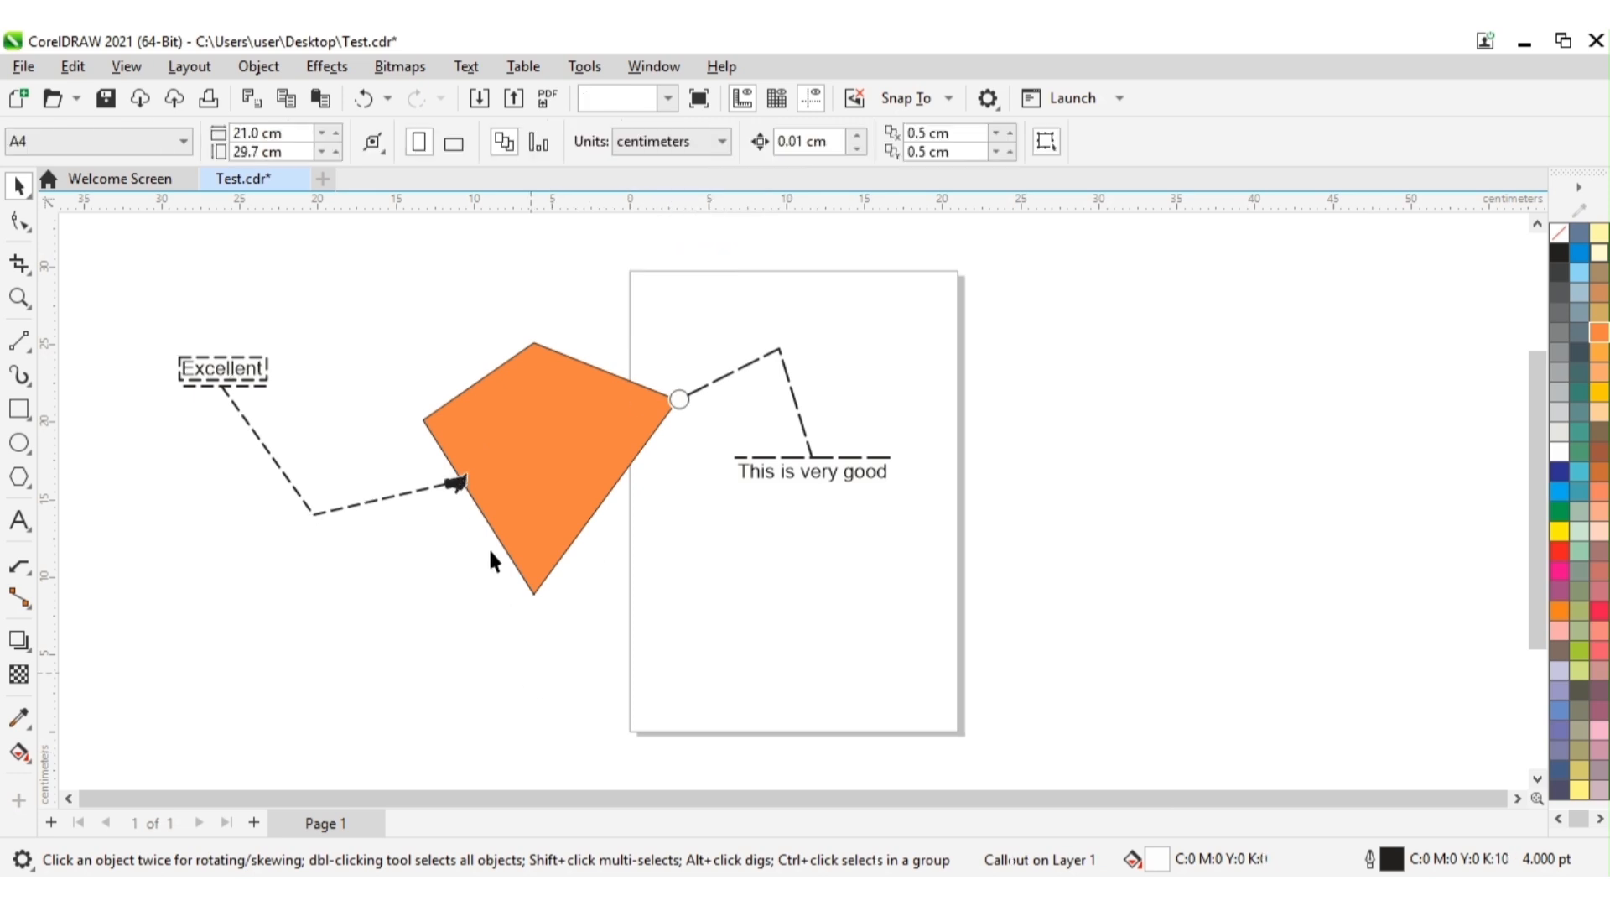
Step: Change the "Excellent" callout's arrowhead to the trident, Arrowhead 82, and deselect the callout
click(460, 481)
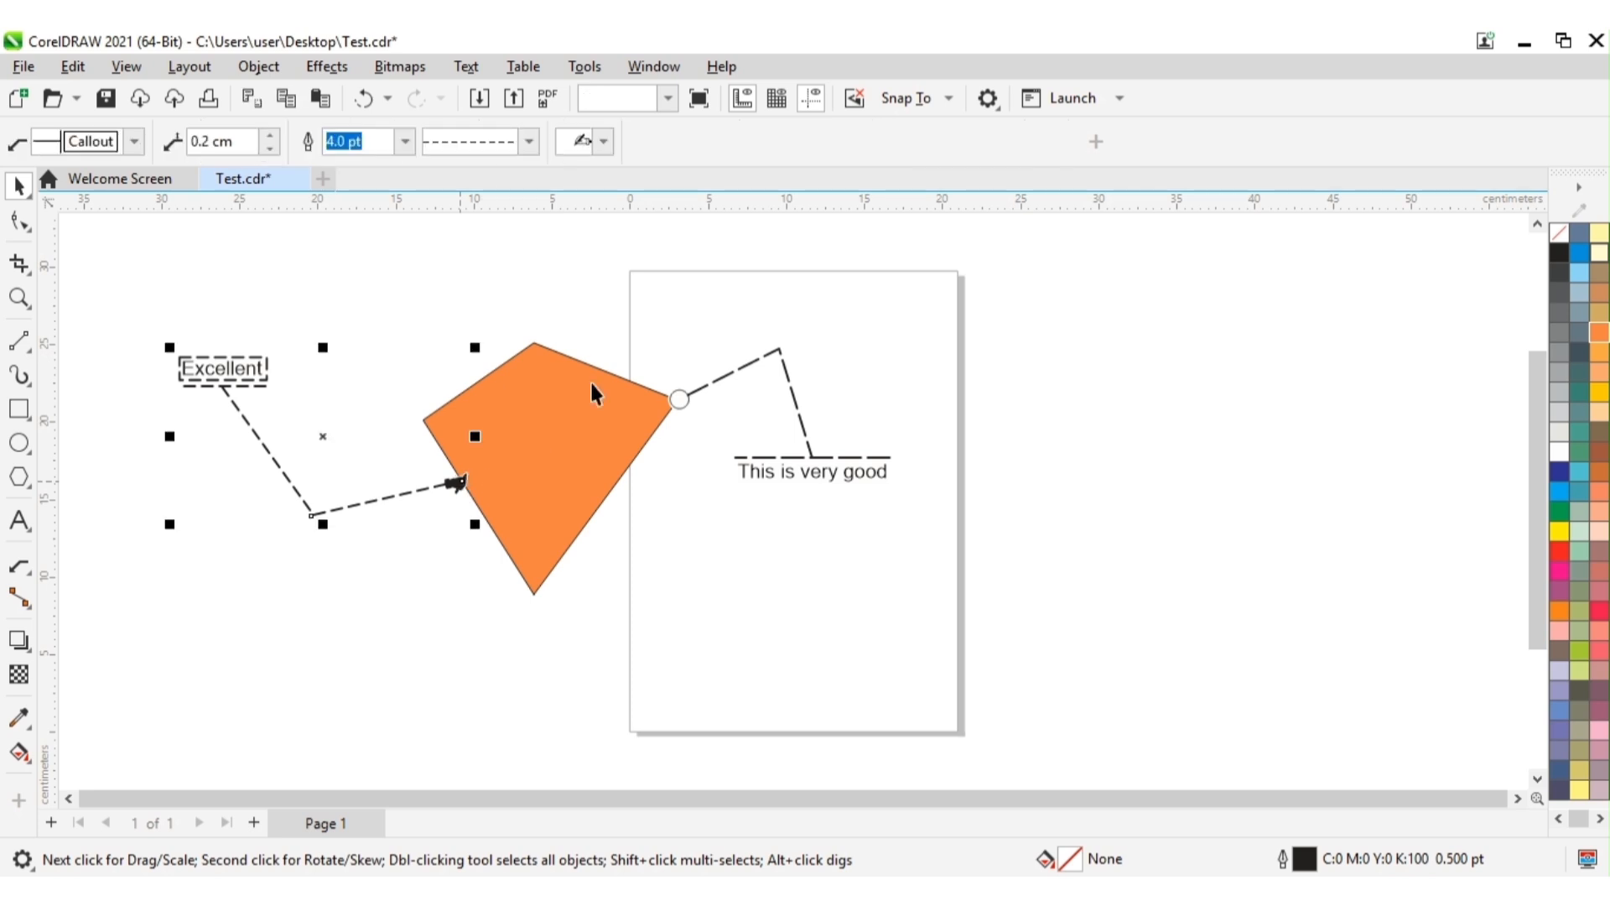
click(604, 142)
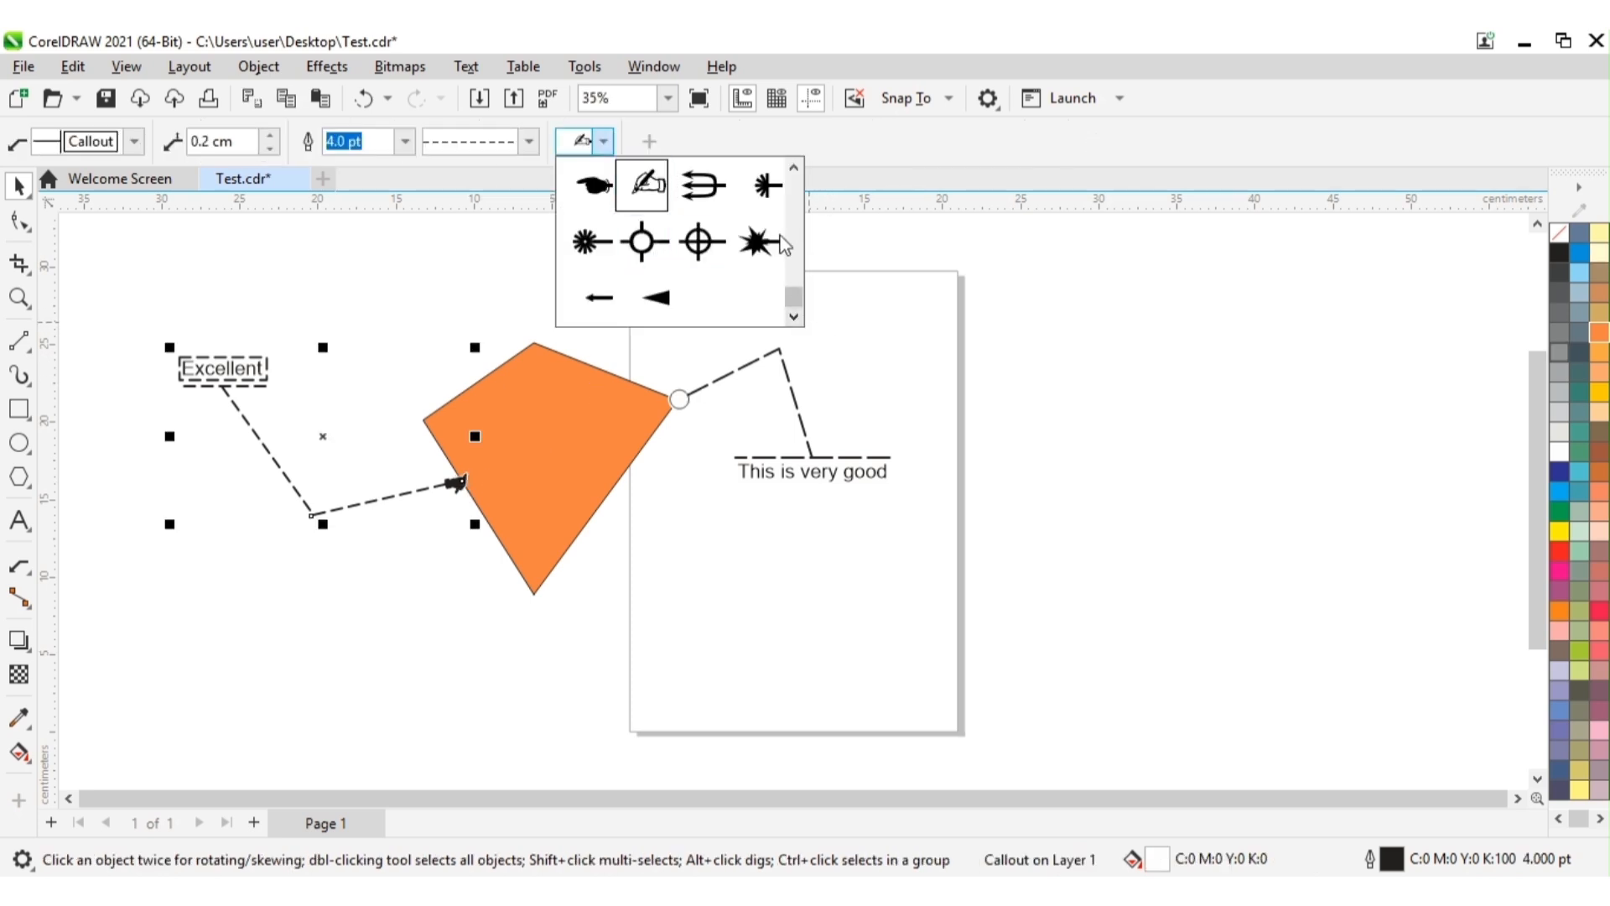
click(718, 202)
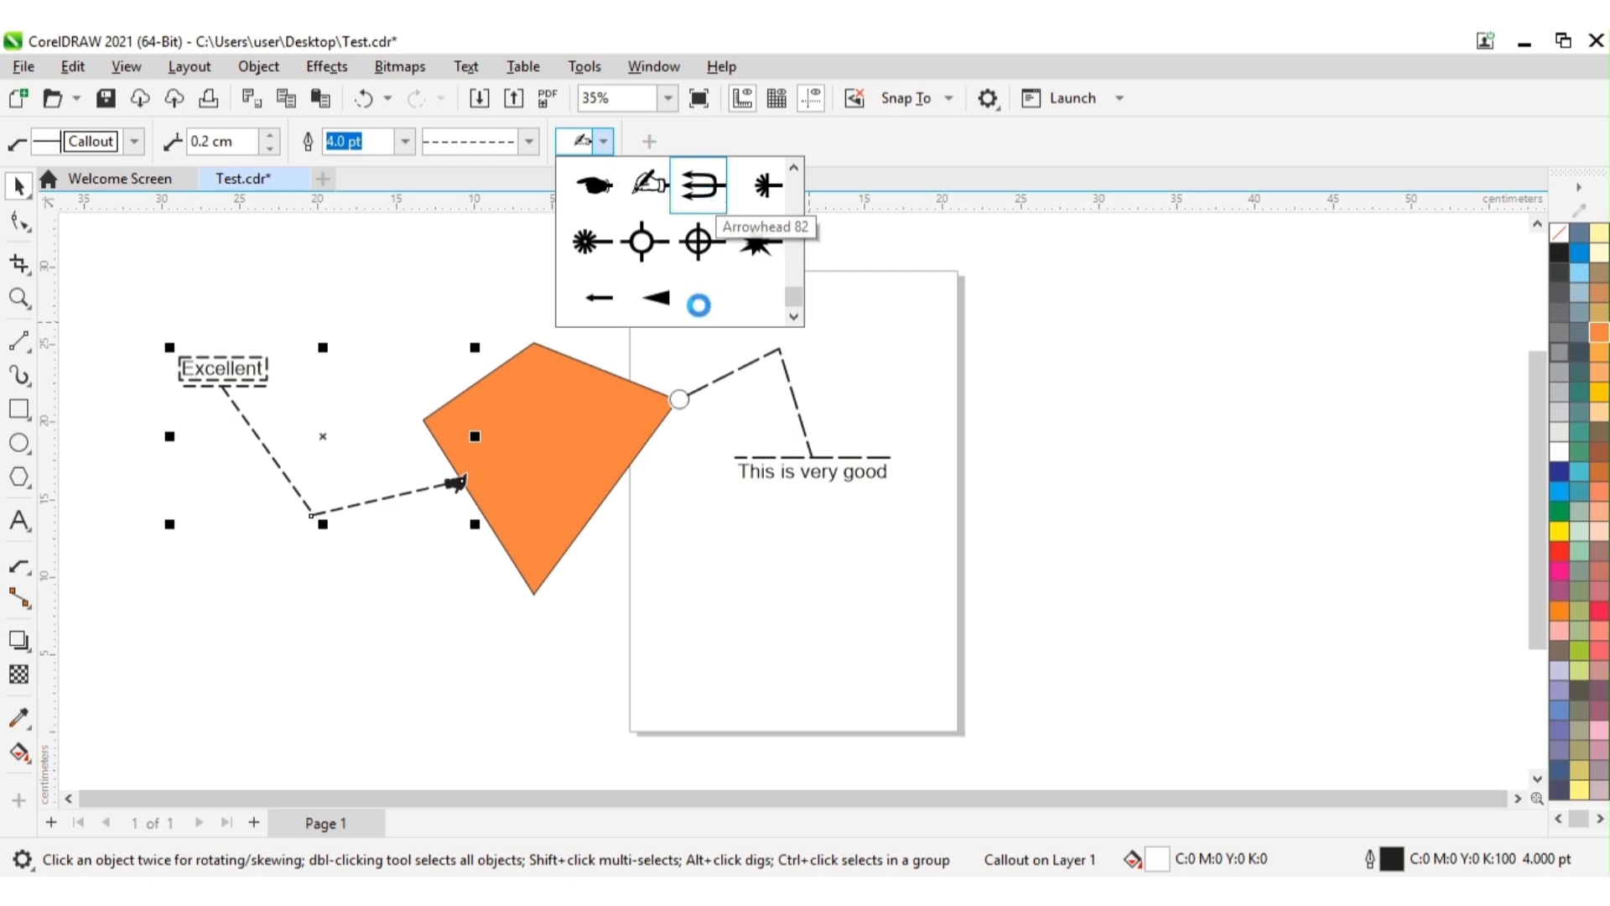
click(359, 661)
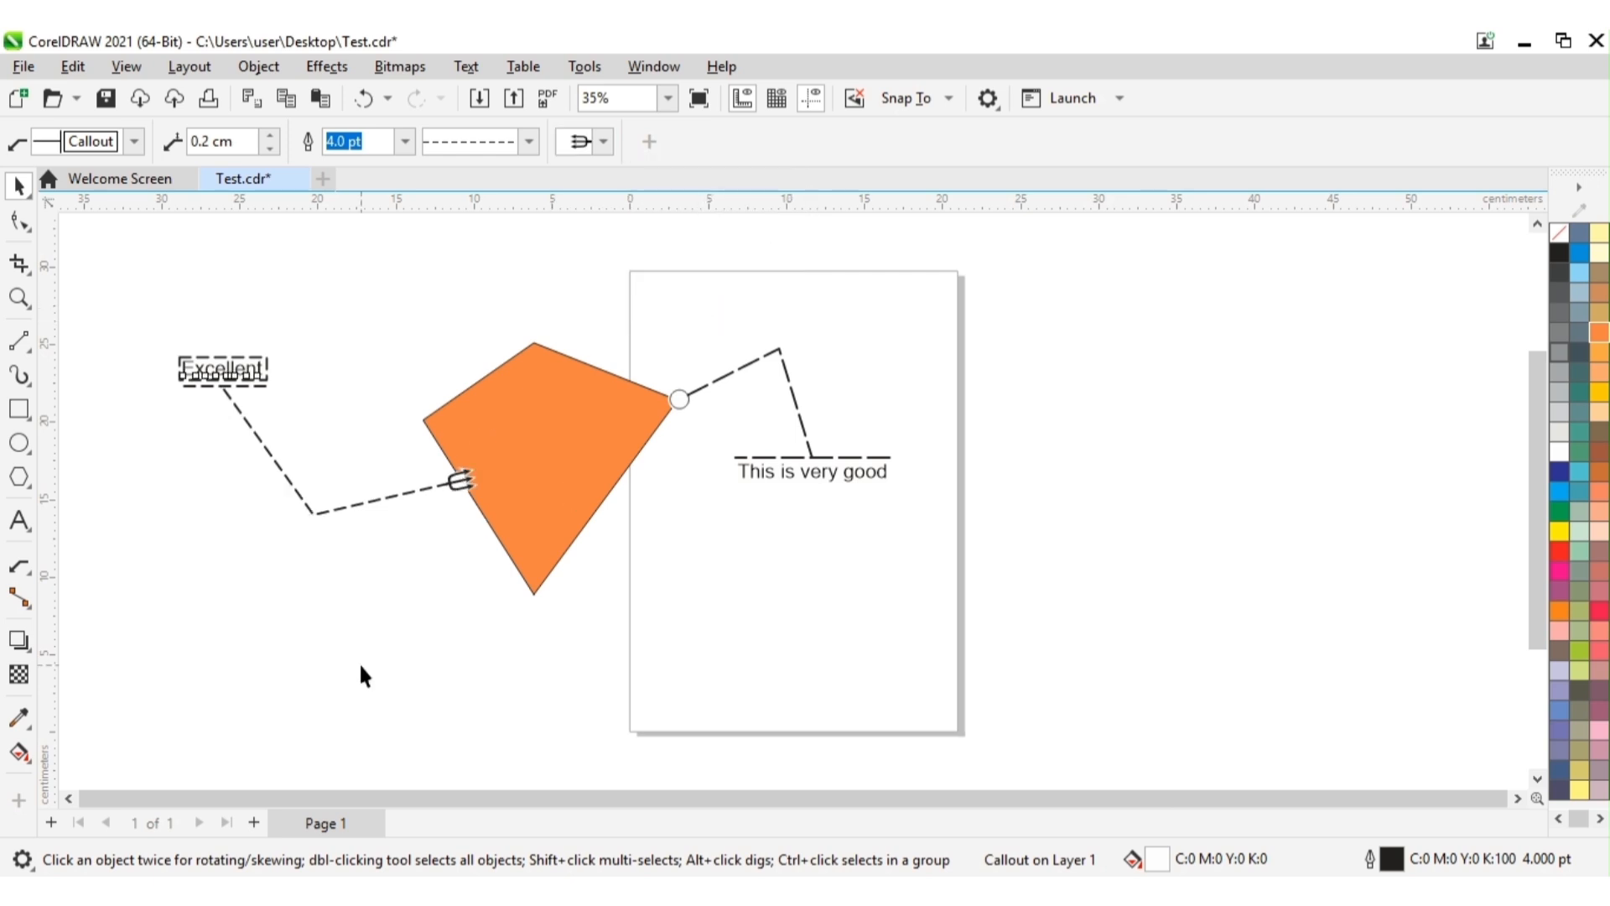